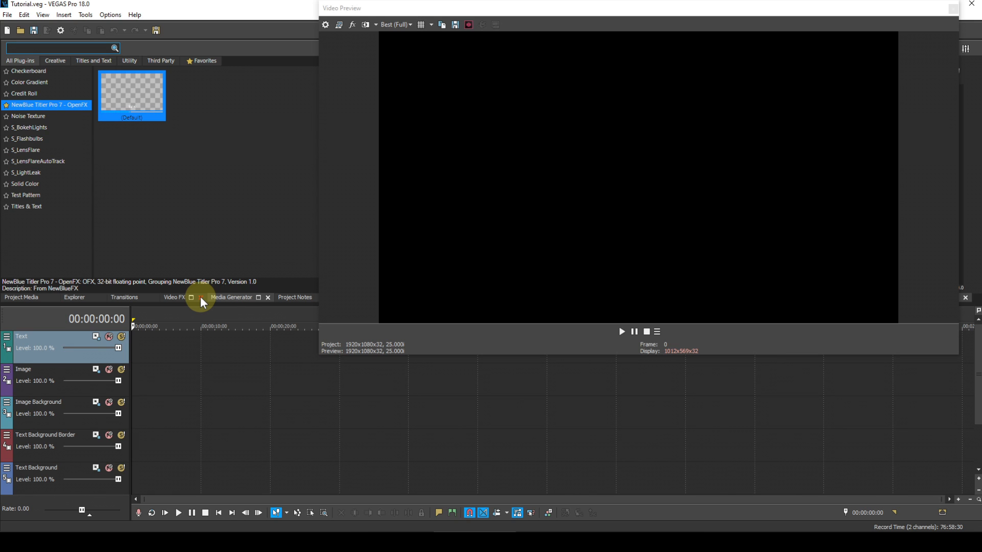
Add a red Solid Color clip at the start of the Text Background Border track and set its generator duration to 00:00:07:00
{"action": "left_click", "coordinate": [31, 185]}
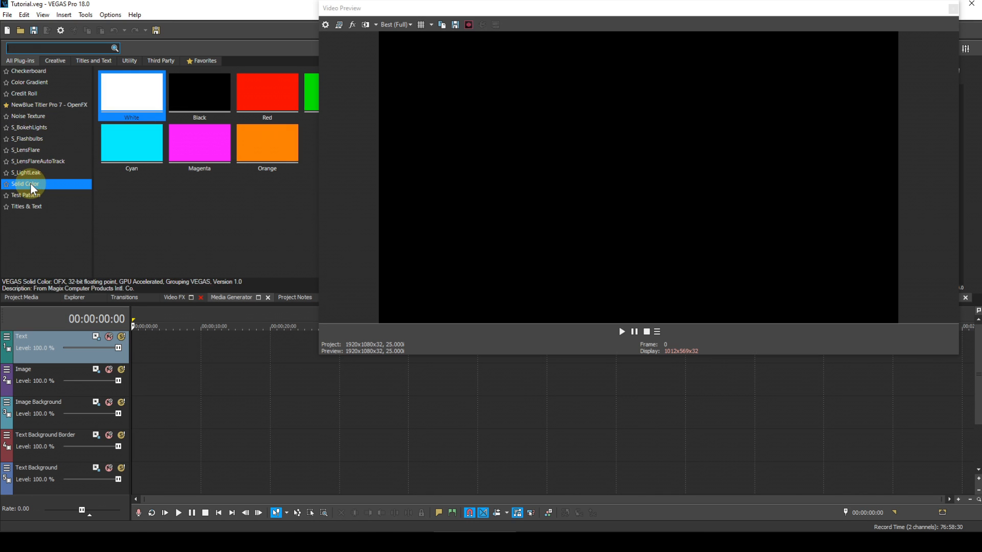
{"action": "left_click_drag", "start_coordinate": [281, 99], "coordinate": [124, 438]}
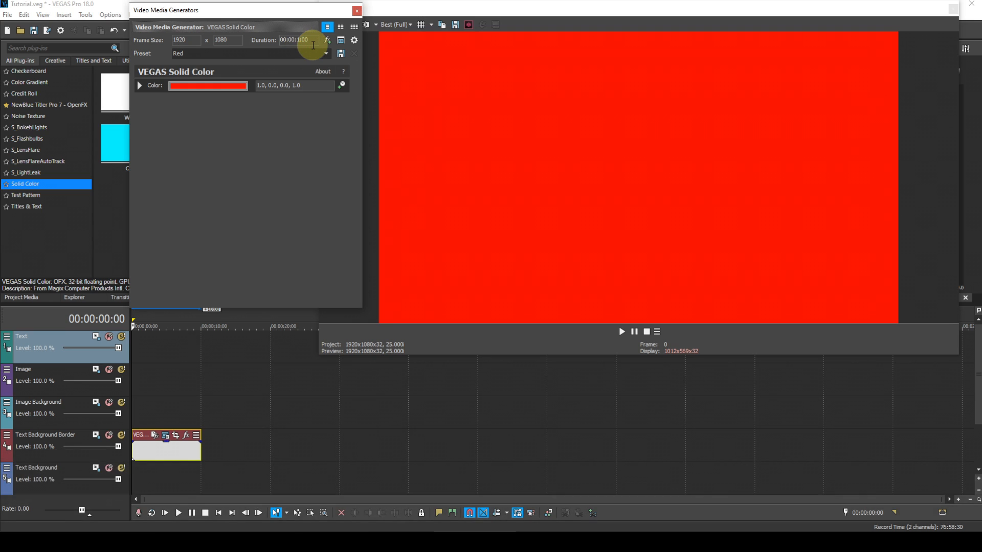
{"action": "type", "text": "07"}
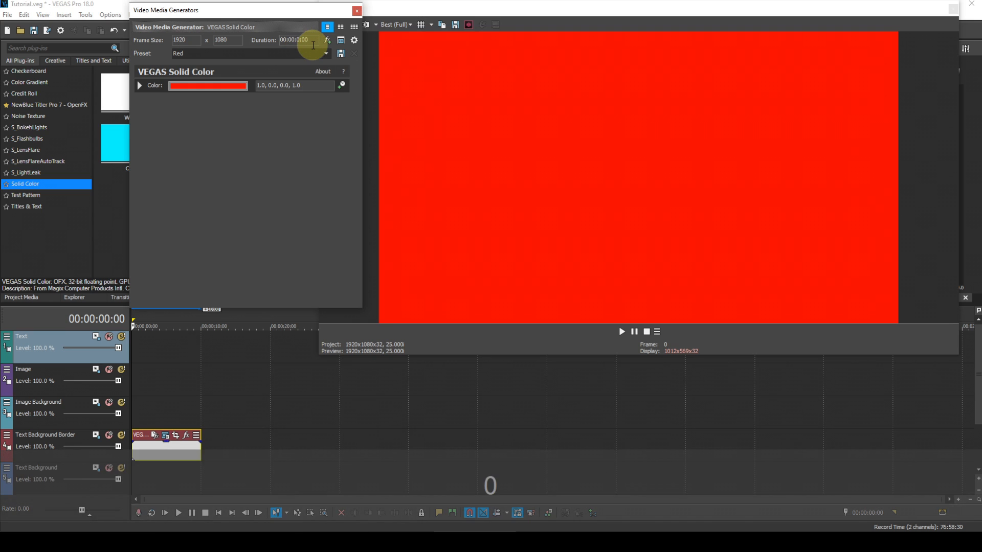
{"action": "key", "text": "Return"}
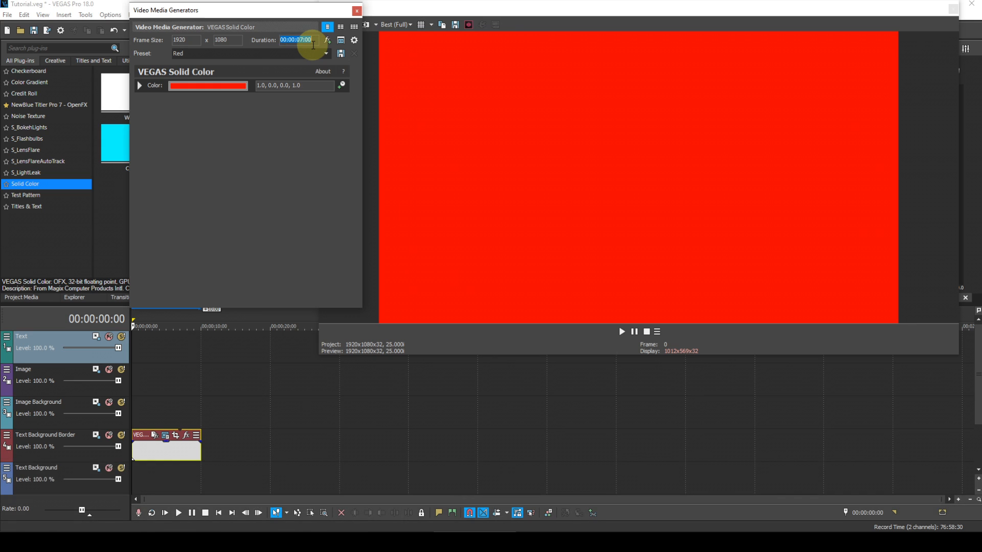
{"action": "left_click", "coordinate": [294, 17]}
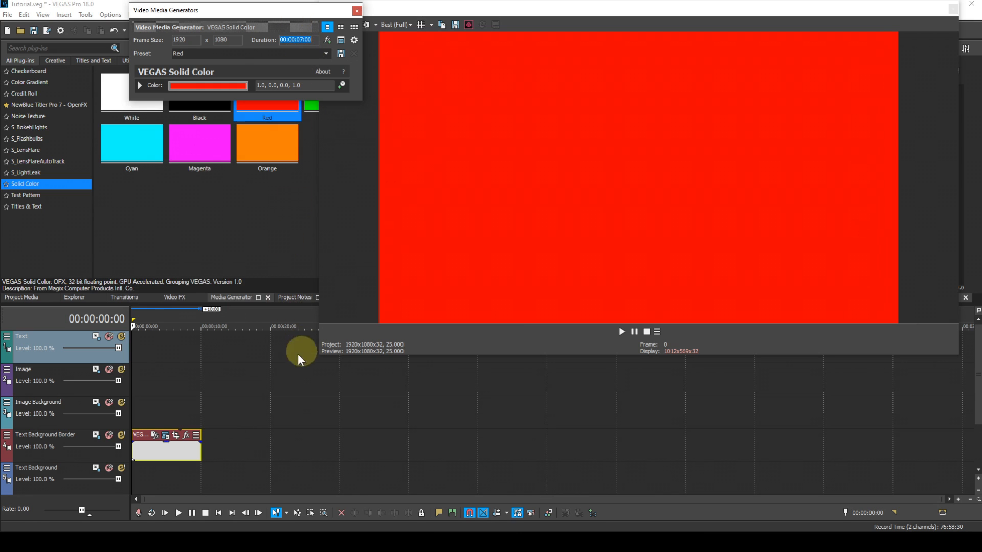
Trim the end of the red clip on the Text Background Border track to 7 seconds
{"action": "left_click", "coordinate": [210, 428]}
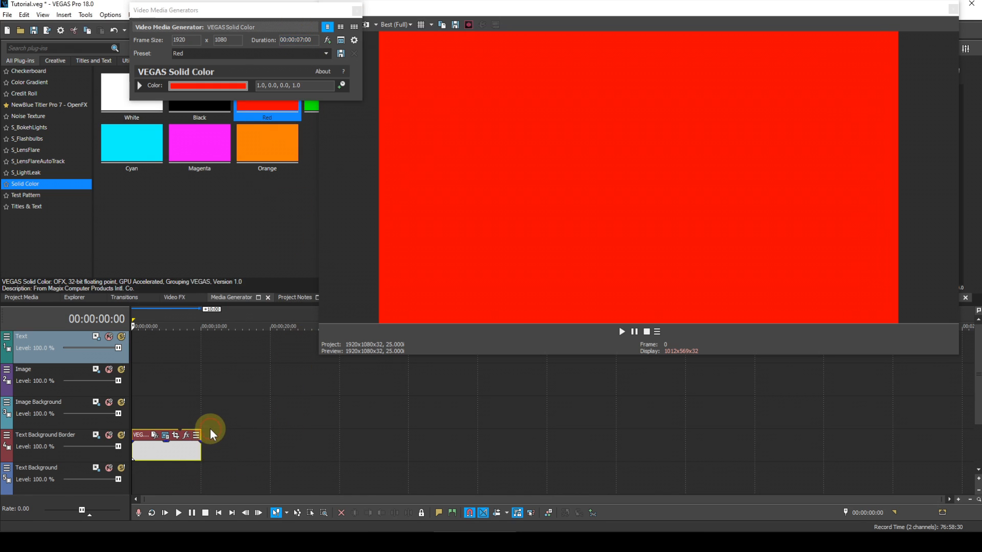
{"action": "scroll", "coordinate": [208, 424], "scroll_direction": "up", "scroll_amount": 3}
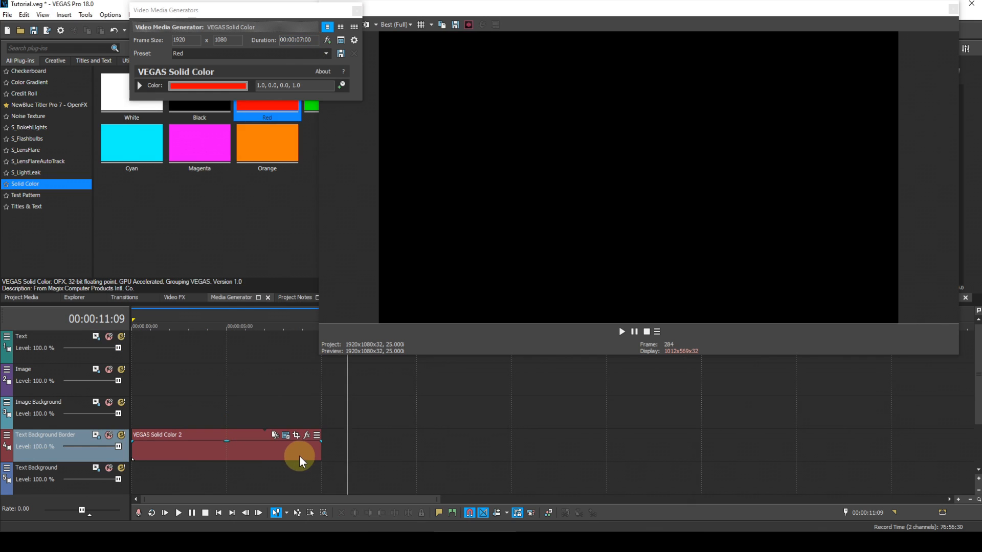
{"action": "left_click_drag", "start_coordinate": [317, 452], "coordinate": [264, 450]}
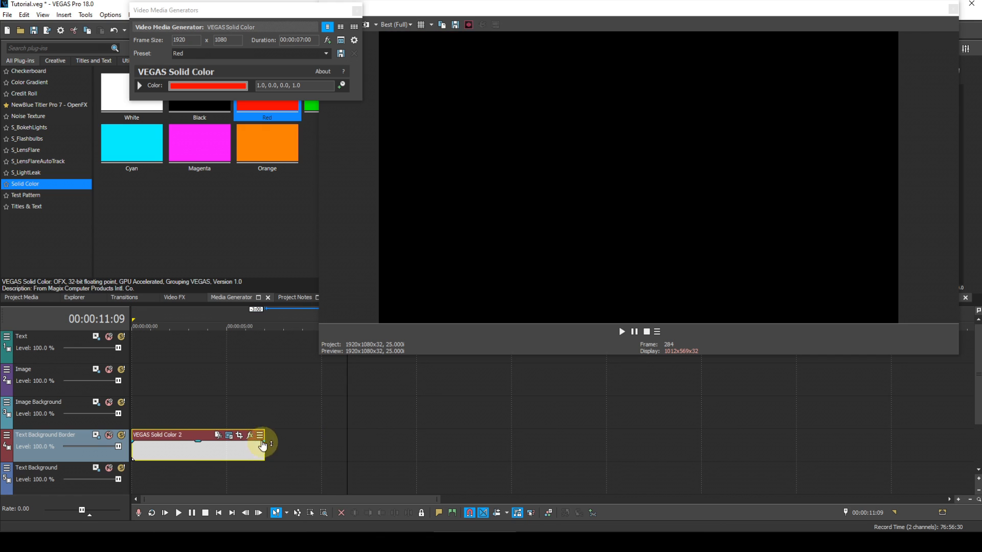
{"action": "left_click", "coordinate": [236, 419]}
{"action": "scroll", "coordinate": [238, 417], "scroll_direction": "up", "scroll_amount": 3}
{"action": "scroll", "coordinate": [240, 416], "scroll_direction": "down", "scroll_amount": 2}
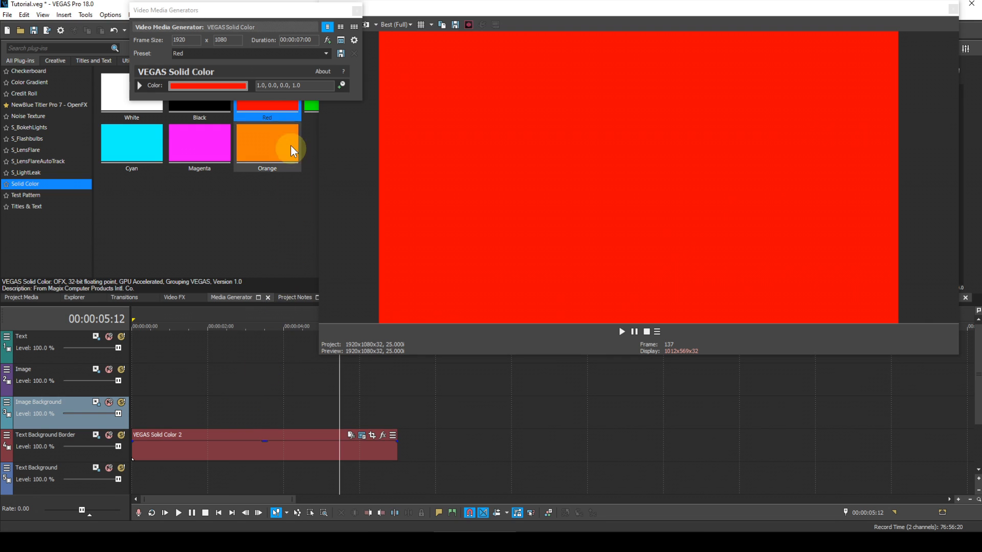
Set the red Solid Color's alpha to .5 and close its generator settings
{"action": "left_click", "coordinate": [303, 86]}
{"action": "key", "text": "BackSpace"}
{"action": "key", "text": "BackSpace"}
{"action": "key", "text": "BackSpace"}
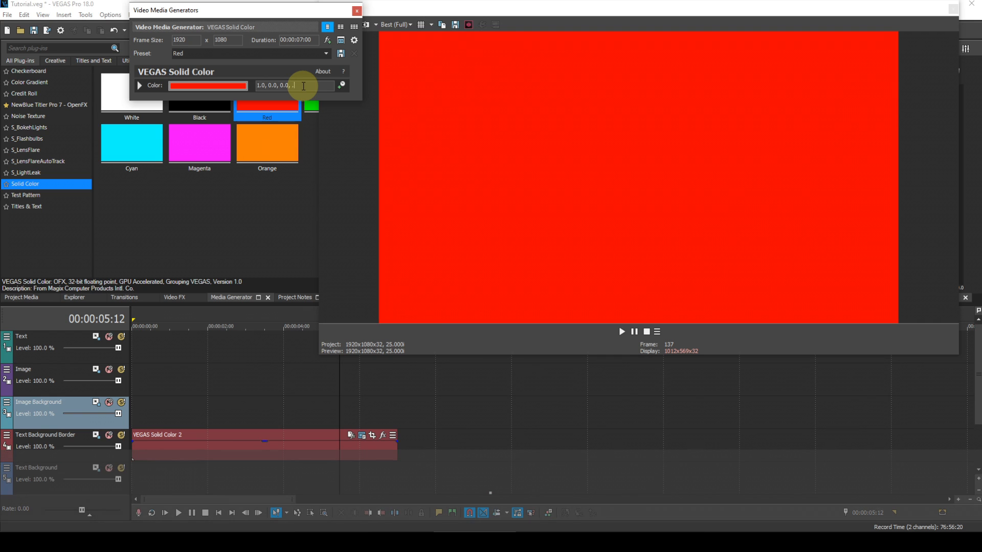
{"action": "type", "text": ".5"}
{"action": "key", "text": "Return"}
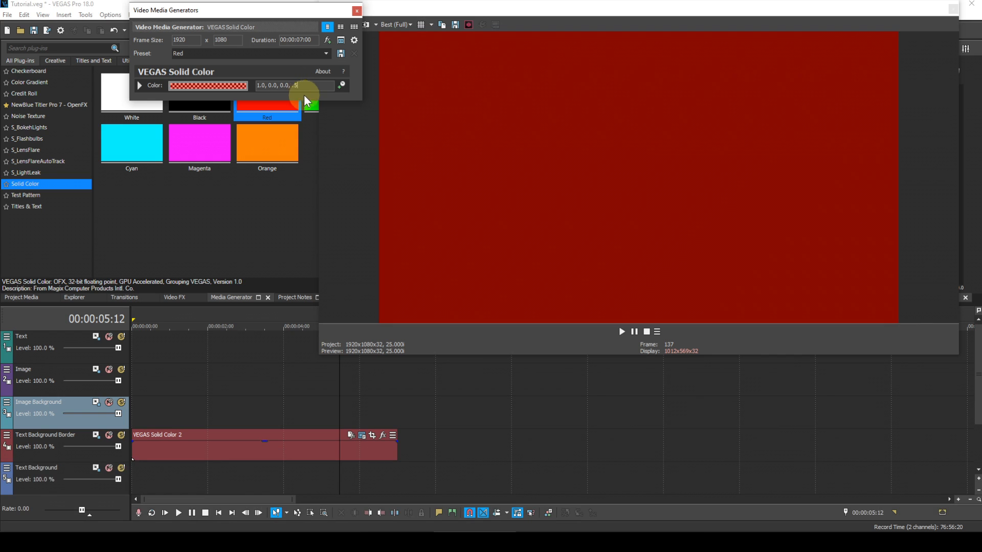
{"action": "left_click", "coordinate": [356, 11]}
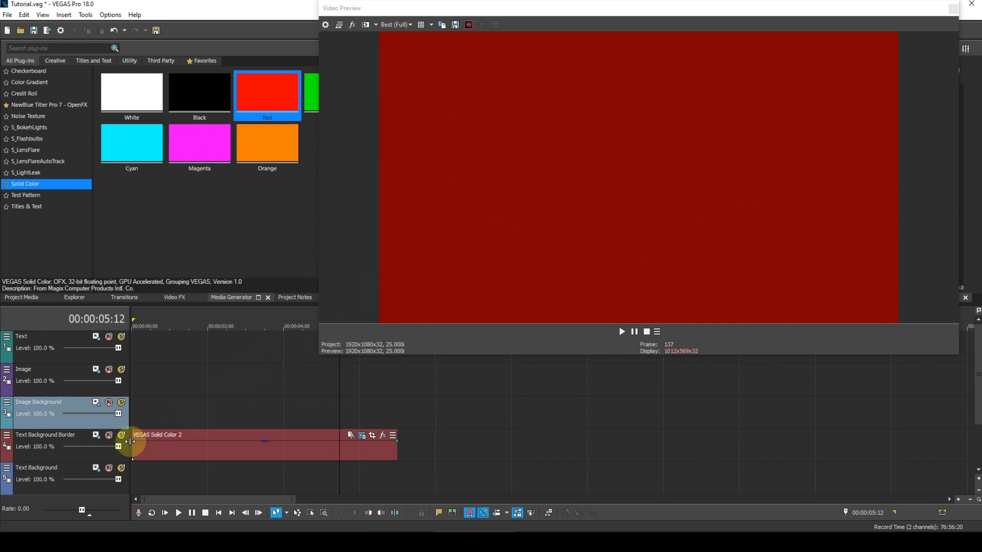
Set the Y position to -367.9 in Track Motion for the Text Background Border track at the first keyframe
{"action": "left_click", "coordinate": [96, 436]}
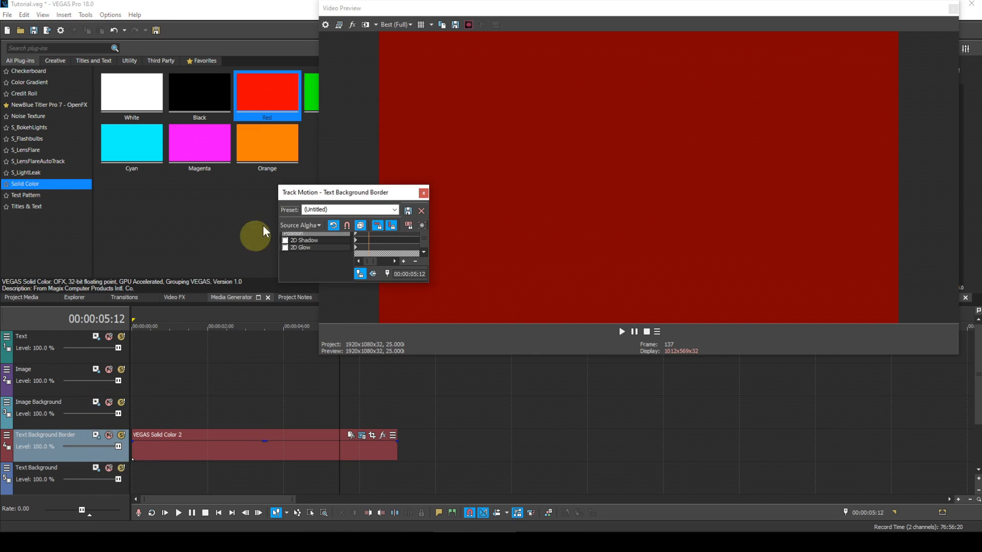
{"action": "left_click_drag", "start_coordinate": [279, 183], "coordinate": [3, 13]}
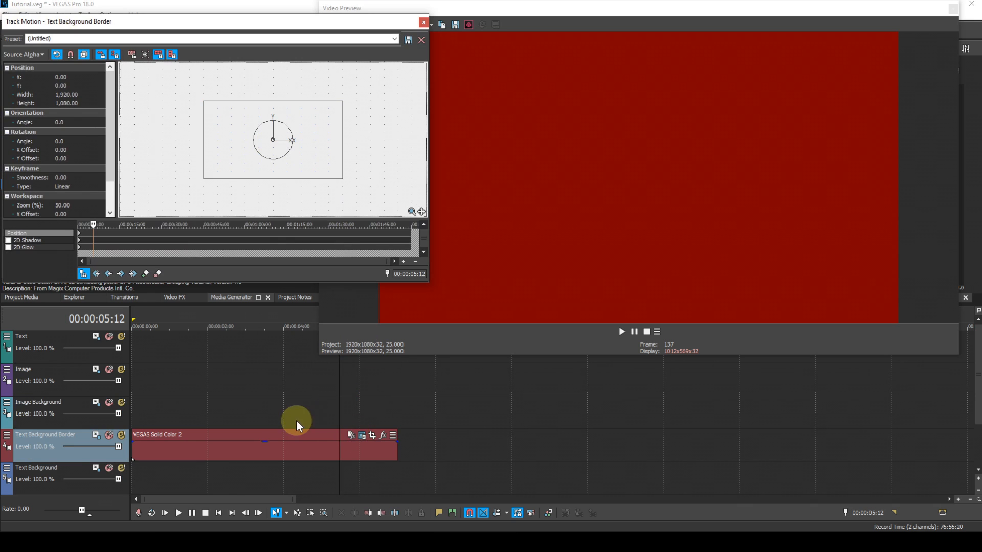
{"action": "left_click", "coordinate": [97, 274]}
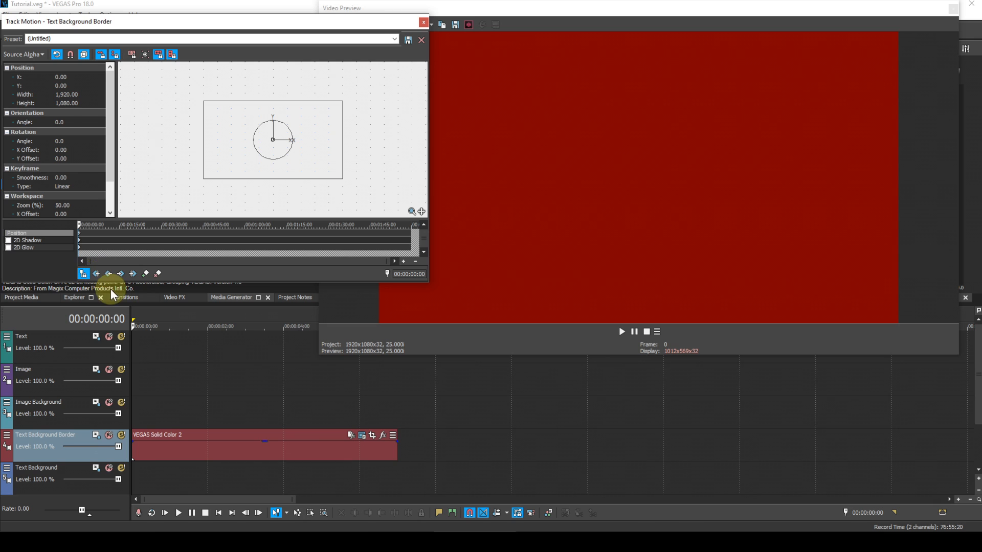
{"action": "left_click", "coordinate": [74, 85]}
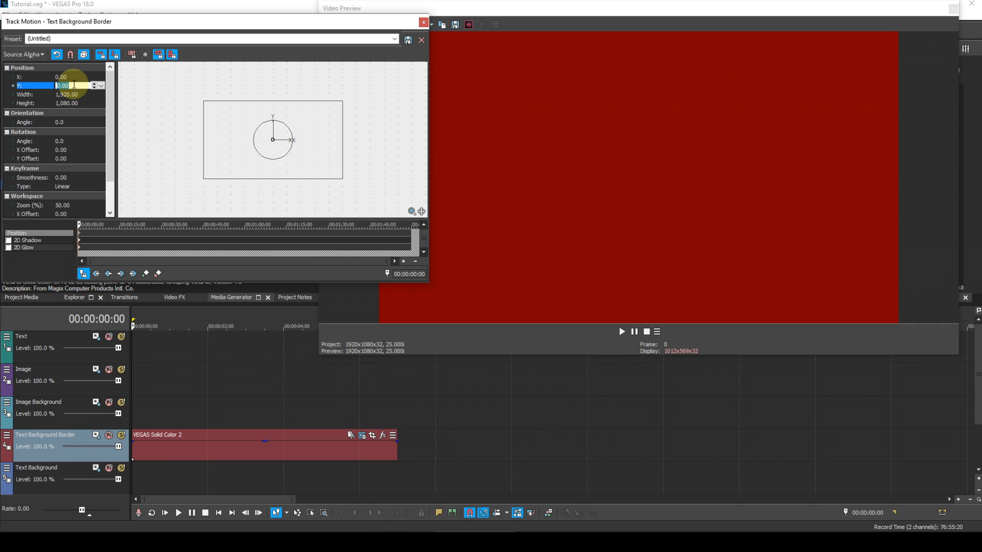
{"action": "type", "text": "-367.9"}
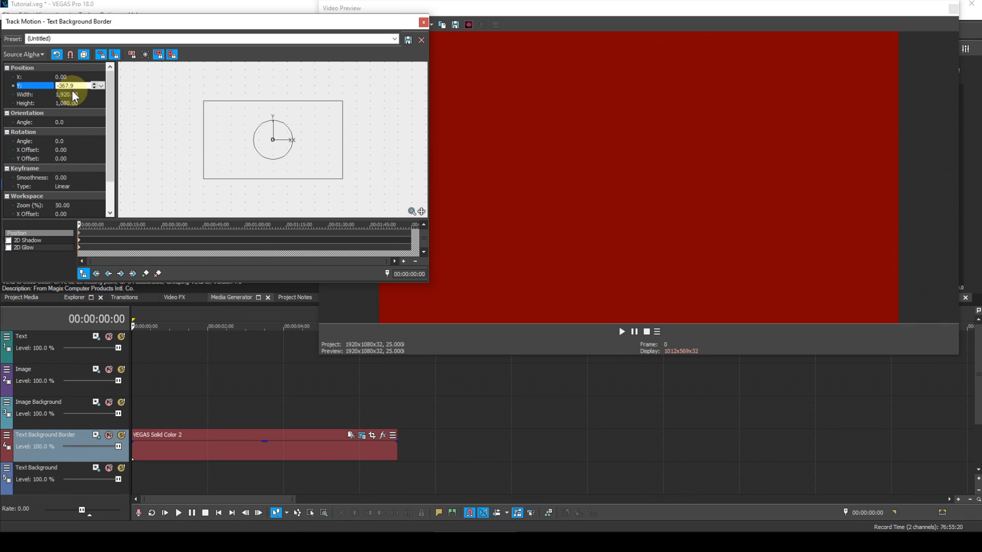
Resize the Text Background Border track to a width of 1365.8 and a height of 98.8, and close Track Motion
{"action": "left_click", "coordinate": [74, 95]}
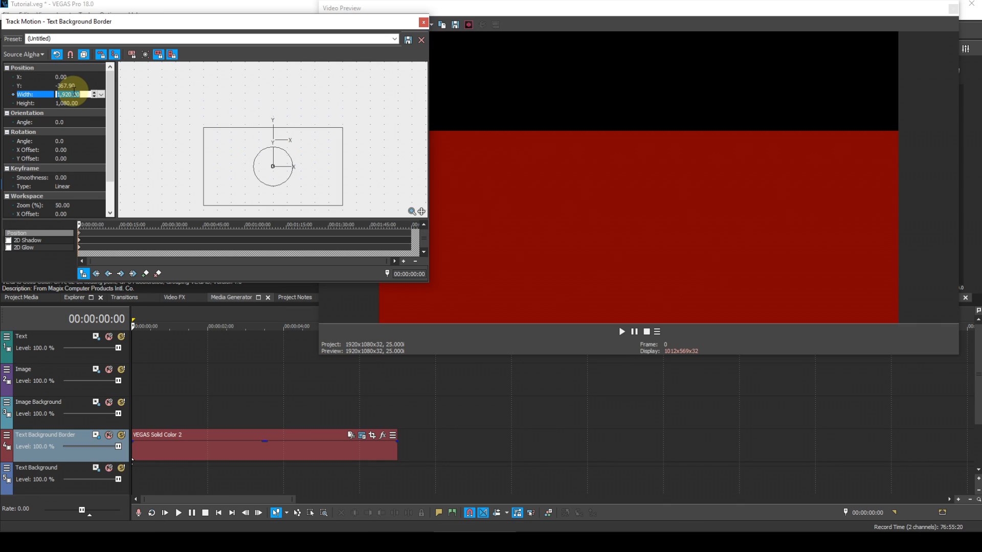
{"action": "type", "text": "1365"}
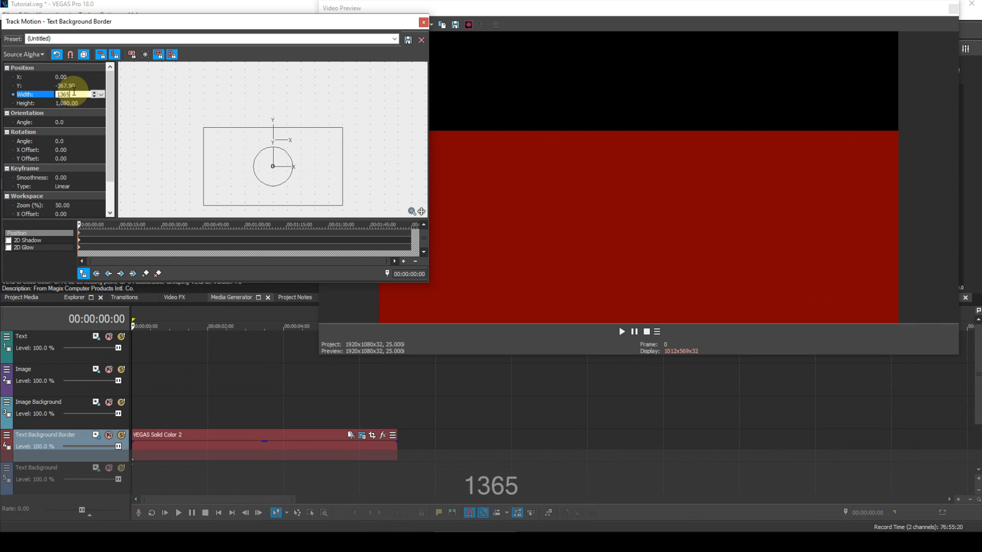
{"action": "type", "text": ".8"}
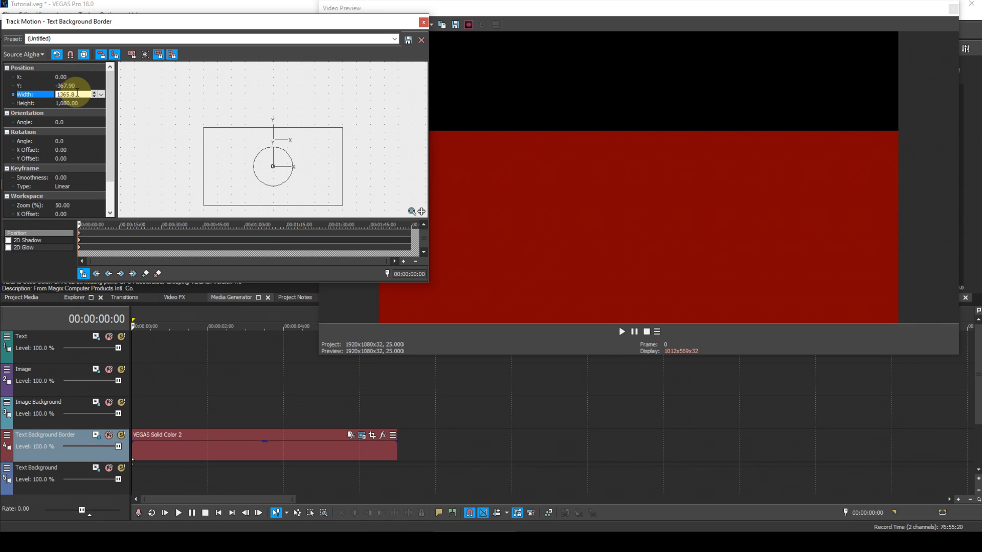
{"action": "left_click", "coordinate": [79, 101]}
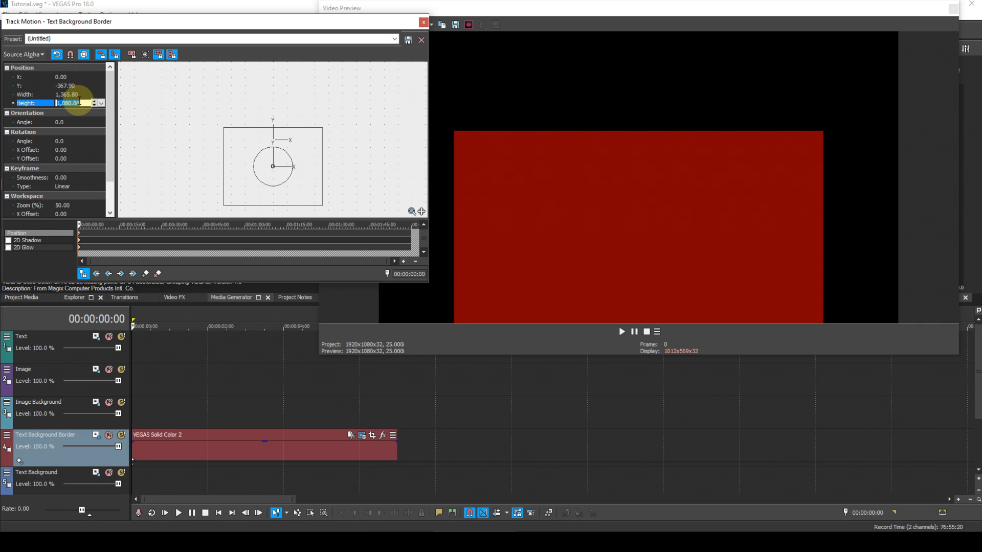
{"action": "type", "text": "98.8"}
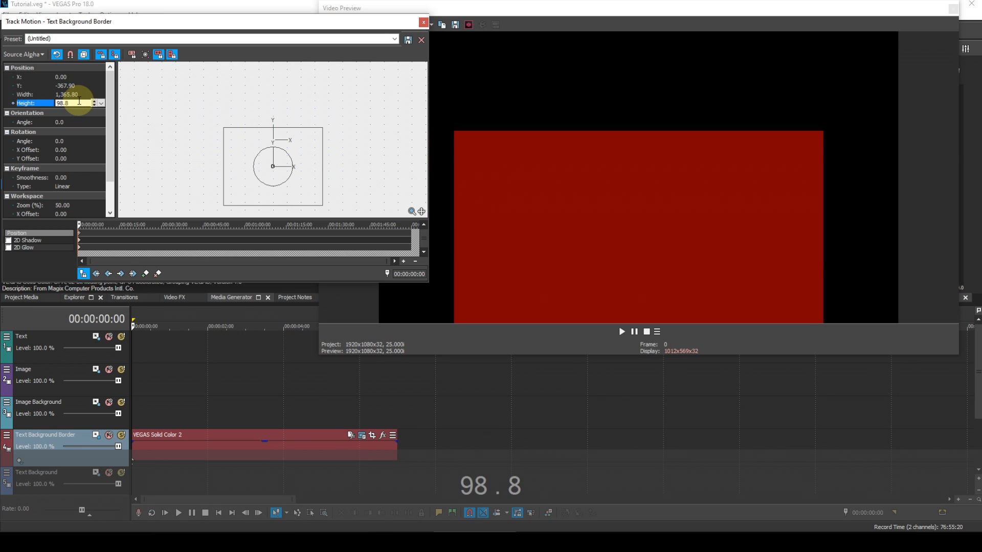
{"action": "key", "text": "Return"}
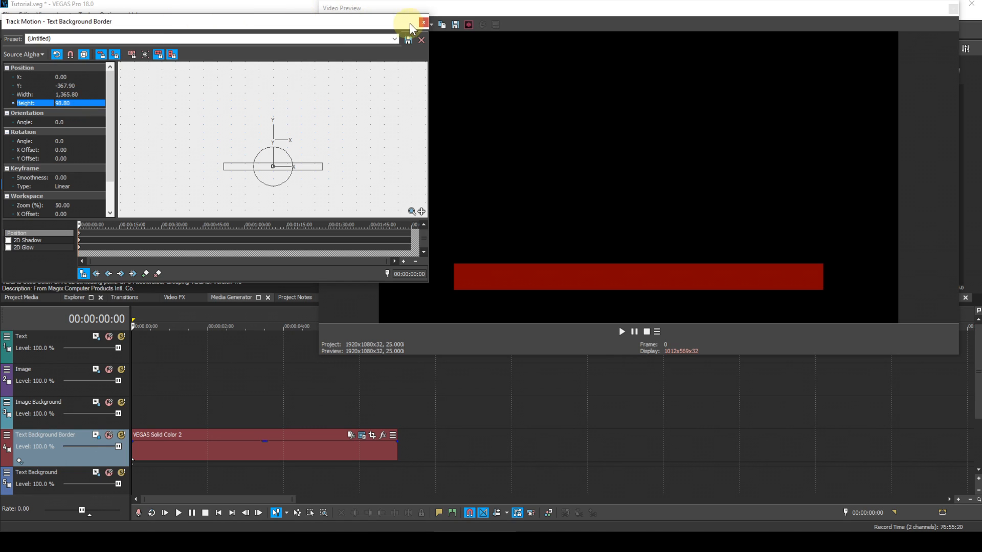
{"action": "left_click", "coordinate": [425, 20]}
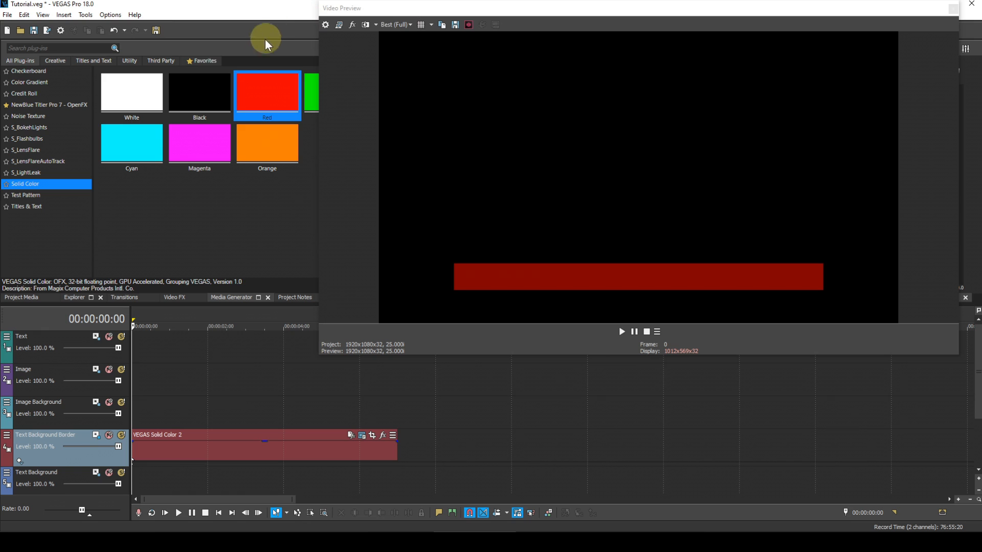
Add a white Solid Color clip at the start of the Text Background track, set its duration to 00:00:07:00, and trim it to the red clip's end
{"action": "left_click_drag", "start_coordinate": [138, 93], "coordinate": [137, 474]}
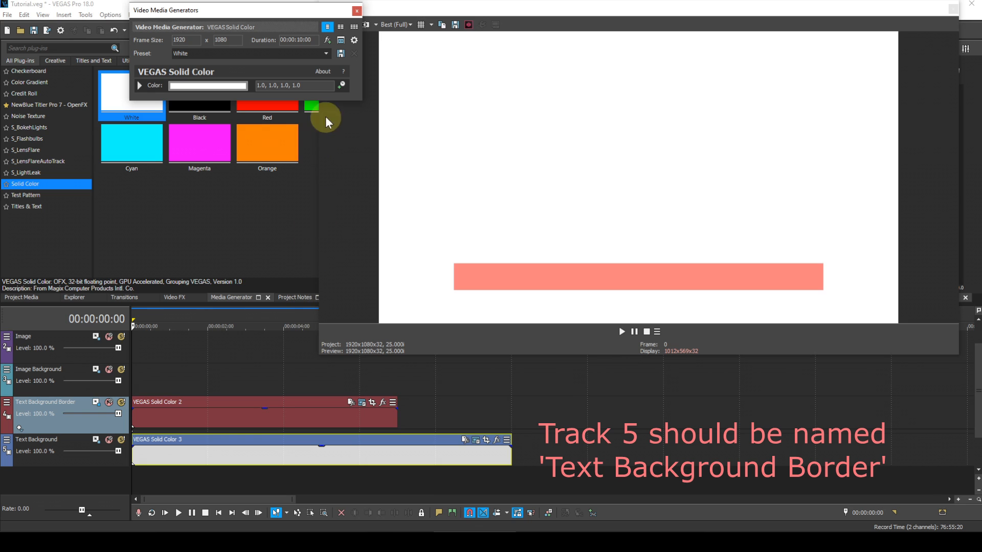
{"action": "left_click", "coordinate": [302, 40]}
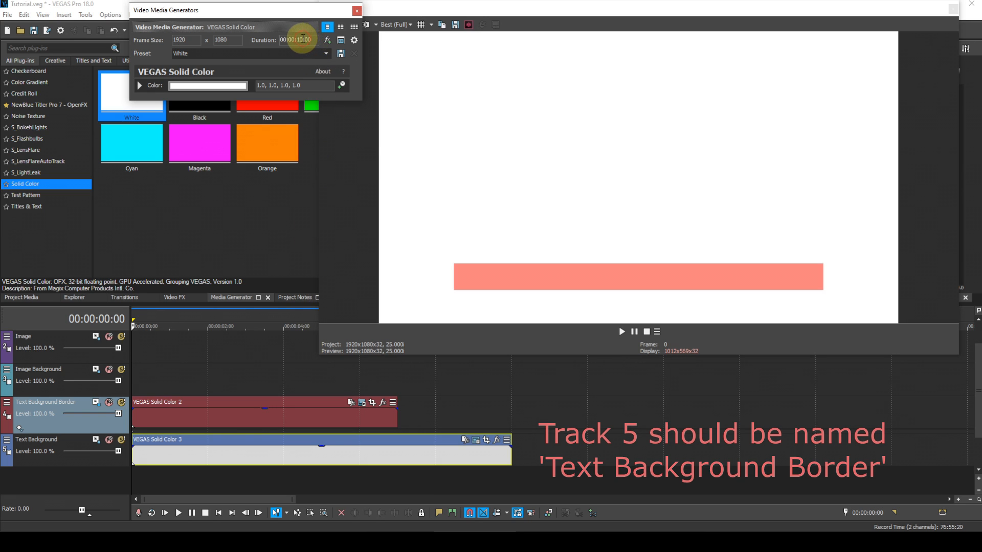
{"action": "key", "text": "BackSpace"}
{"action": "key", "text": "BackSpace"}
{"action": "type", "text": "07"}
{"action": "key", "text": "Return"}
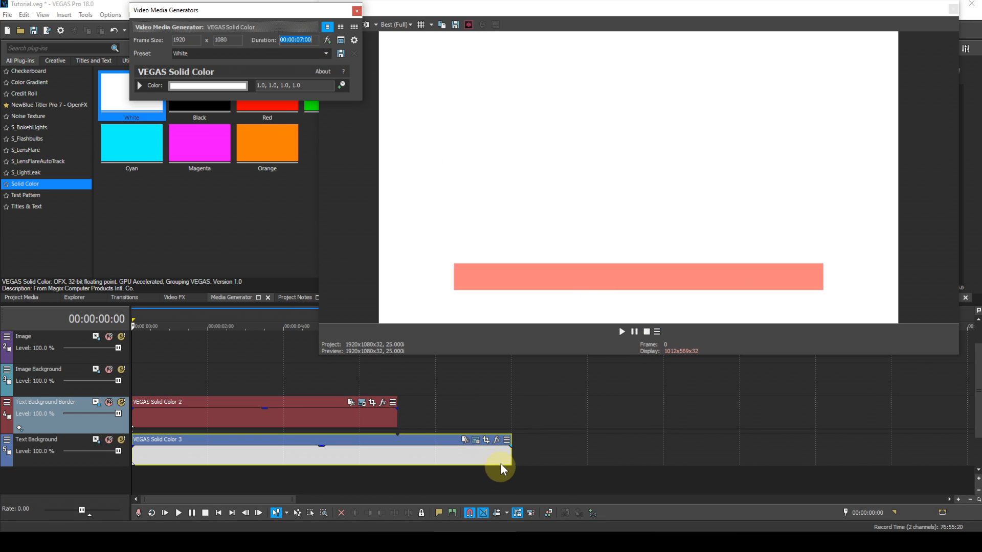
{"action": "left_click_drag", "start_coordinate": [510, 458], "coordinate": [399, 455]}
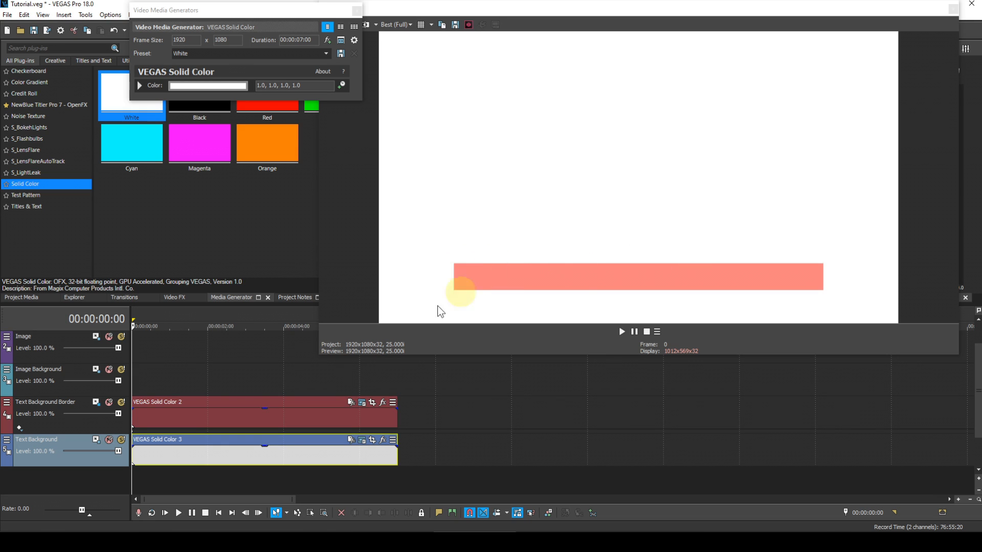
Set the Y position to -367.9 in Track Motion for the Text Background track
{"action": "left_click", "coordinate": [96, 439]}
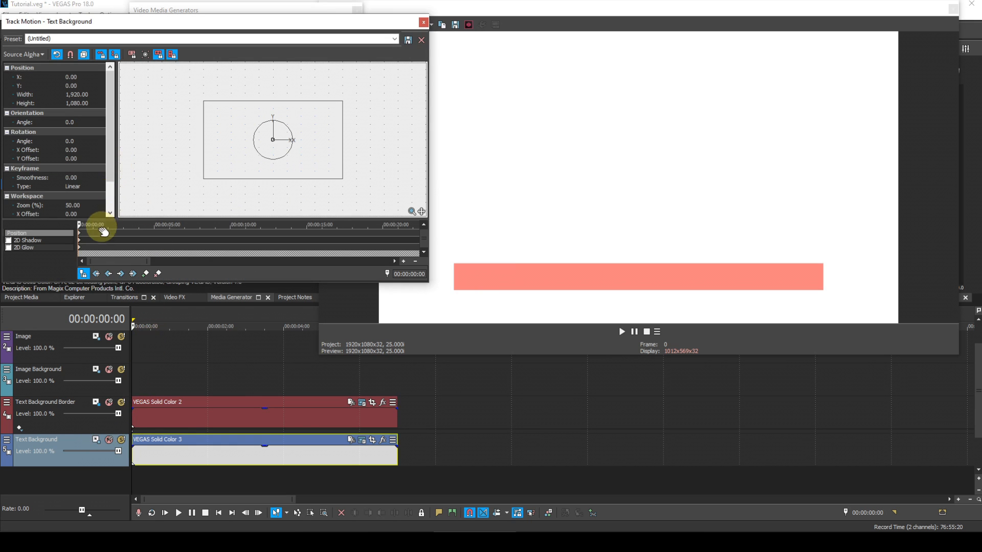
{"action": "left_click", "coordinate": [79, 85]}
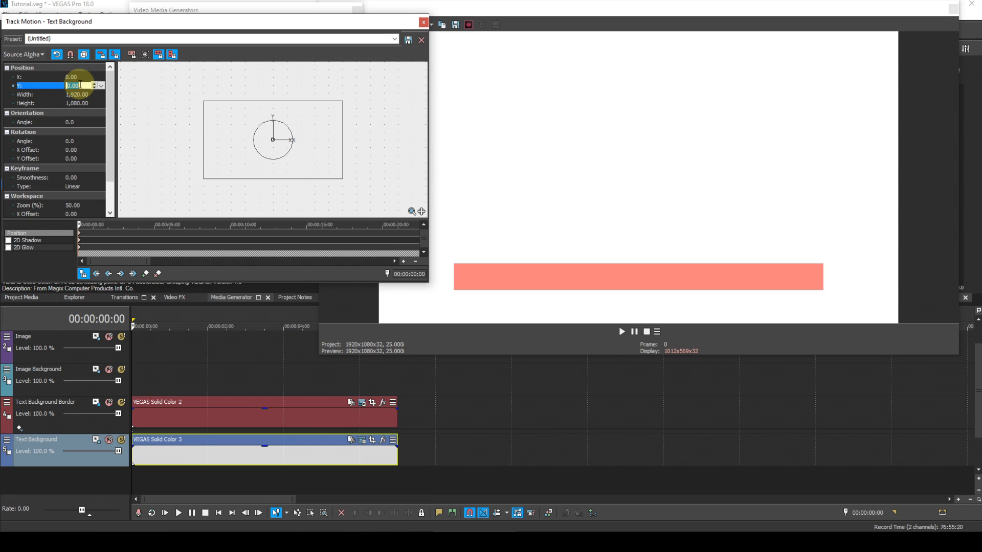
{"action": "type", "text": "-36"}
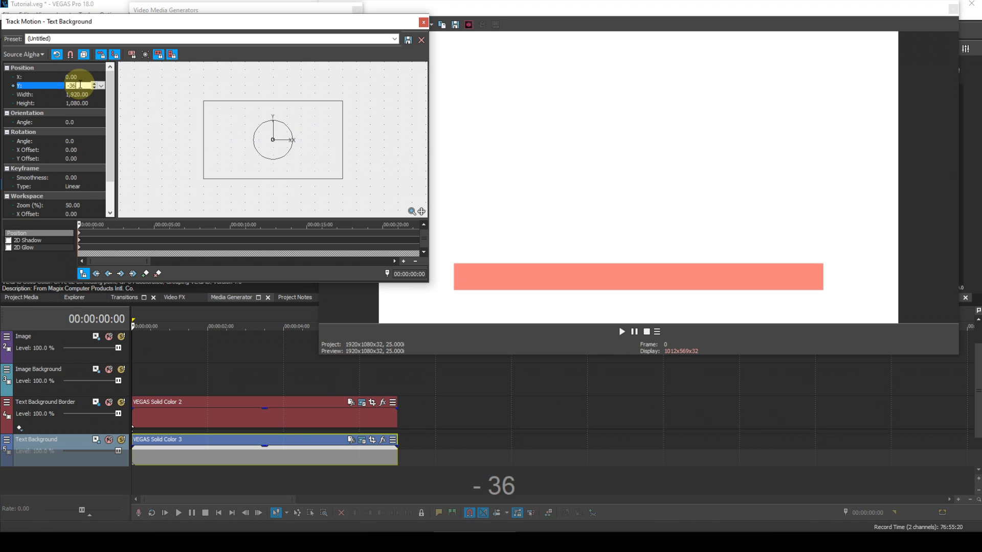
{"action": "type", "text": "7.9"}
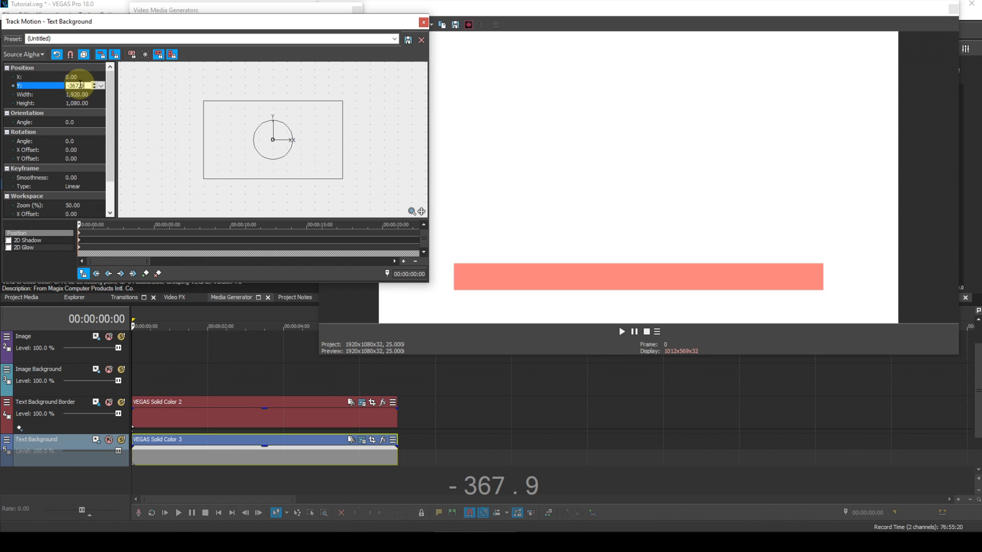
{"action": "key", "text": "Return"}
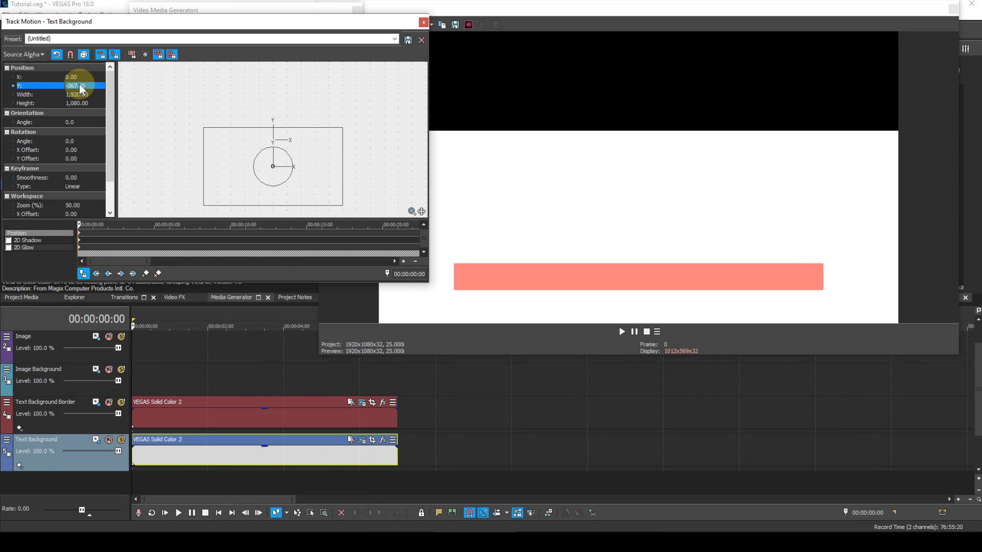
Resize the Text Background track to a width of 1365.8 and a height of 119.5 in Track Motion
{"action": "left_click", "coordinate": [78, 94]}
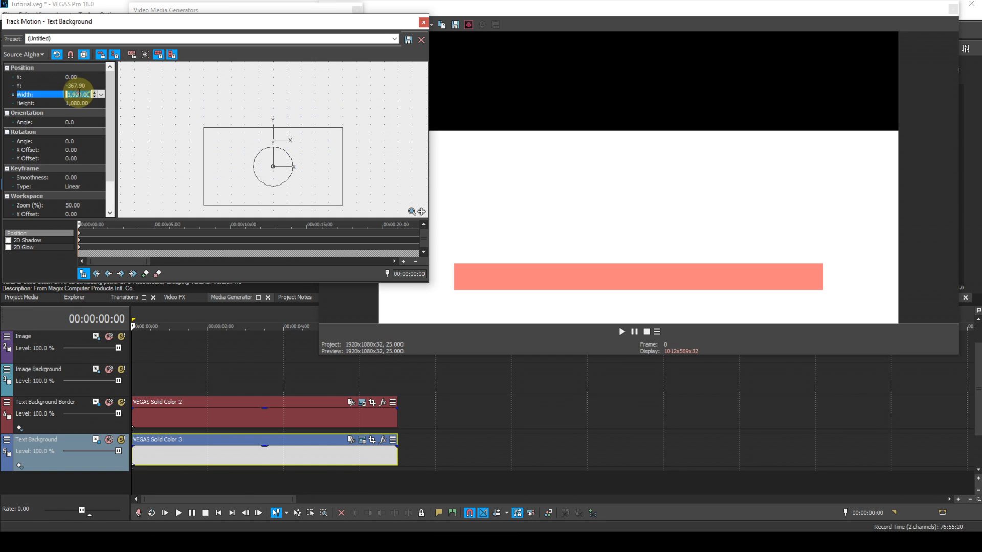
{"action": "type", "text": "1"}
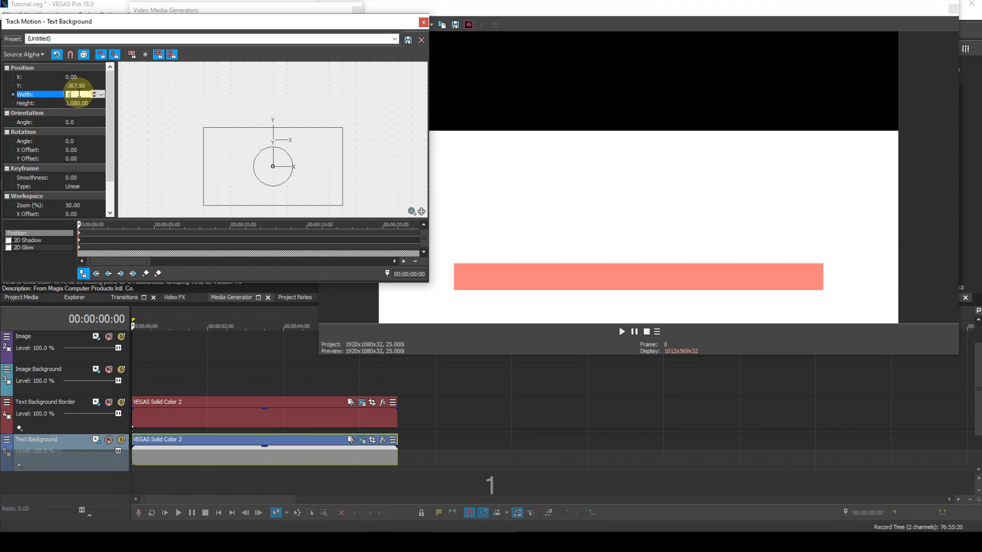
{"action": "type", "text": "365.8"}
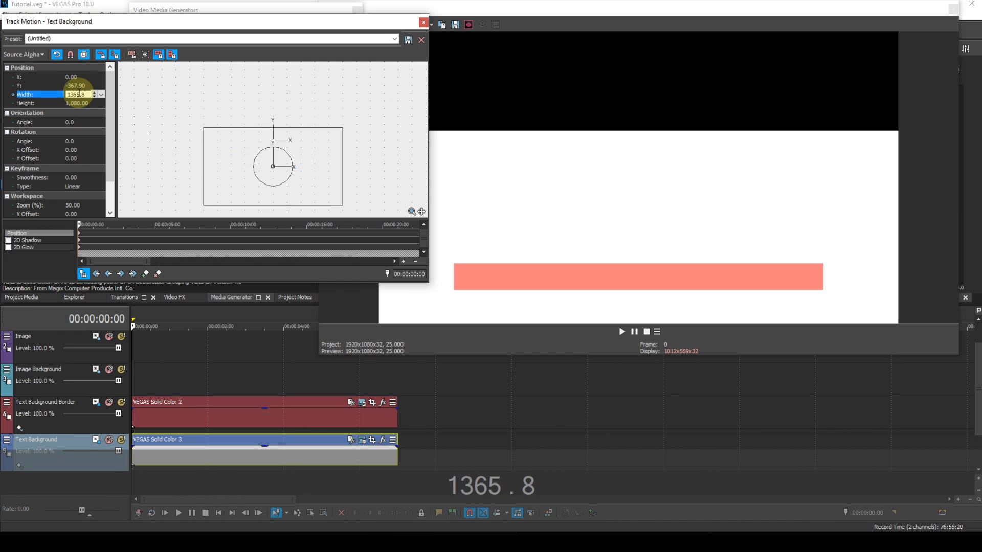
{"action": "key", "text": "Return"}
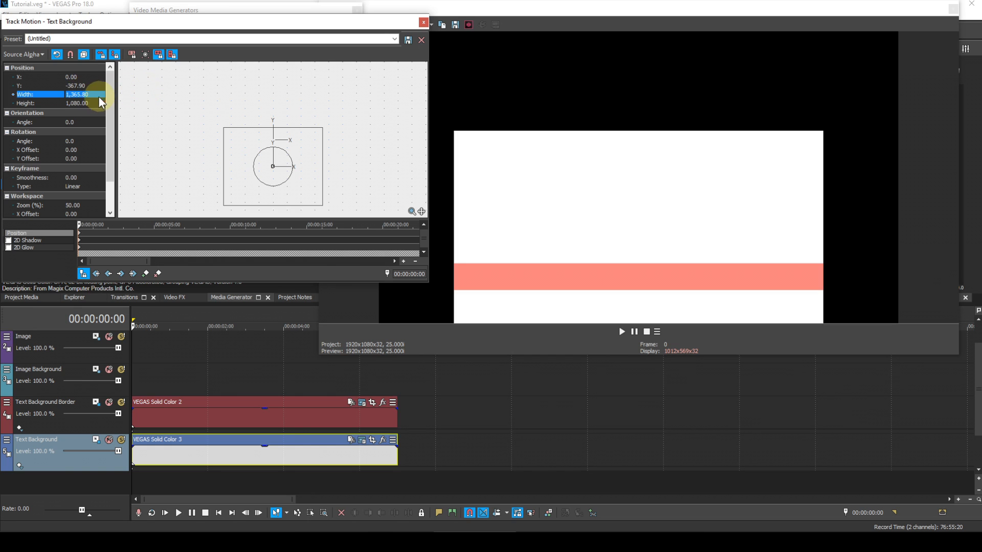
{"action": "left_click", "coordinate": [97, 103]}
{"action": "type", "text": "1"}
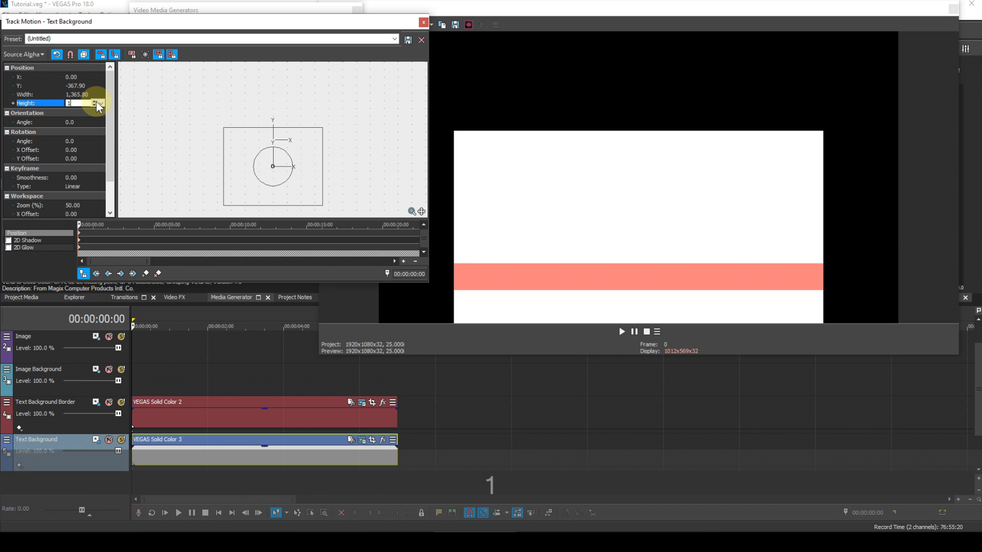
{"action": "type", "text": "19.5"}
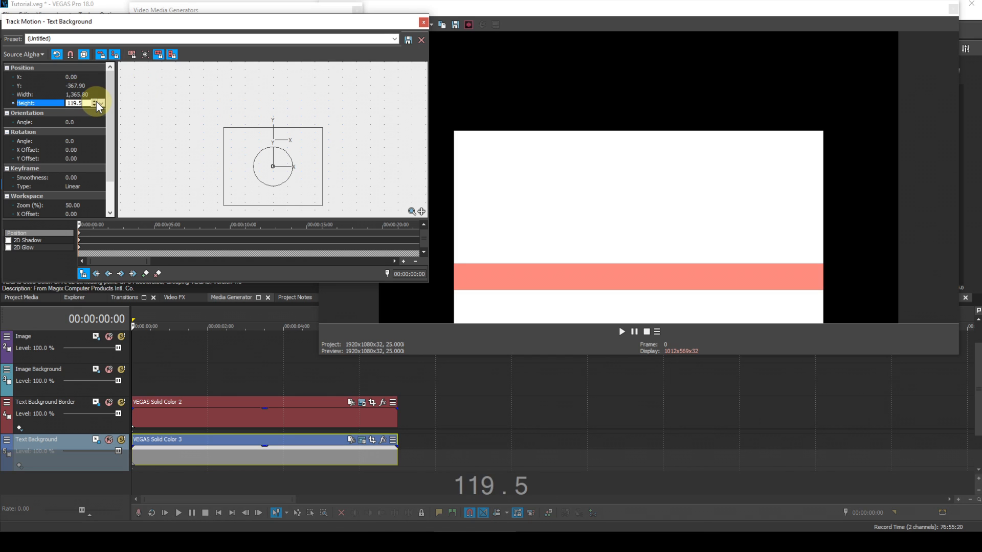
{"action": "key", "text": "Return"}
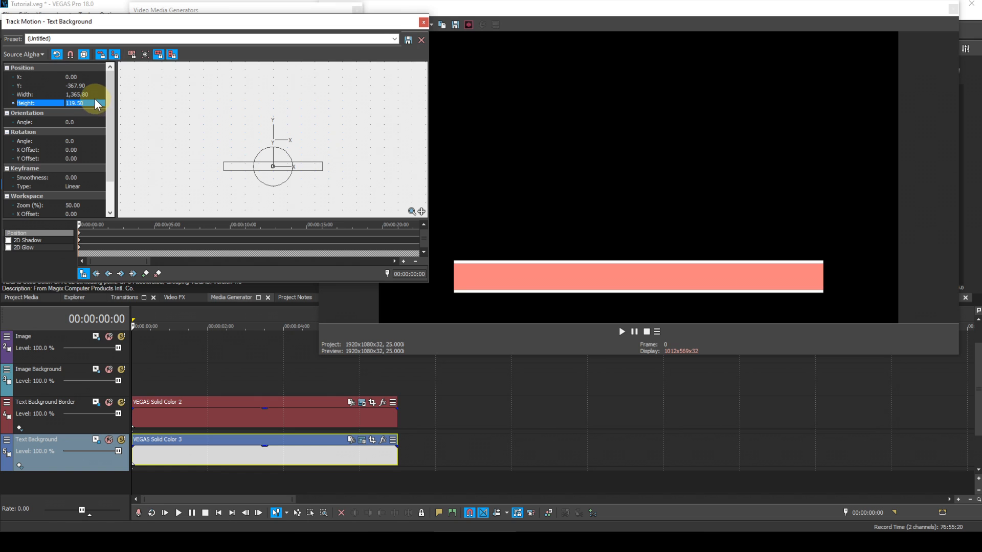
Set the Text Background track's width to 1389.8, and close Track Motion and the media generator window
{"action": "left_click", "coordinate": [86, 94]}
{"action": "left_click", "coordinate": [87, 95]}
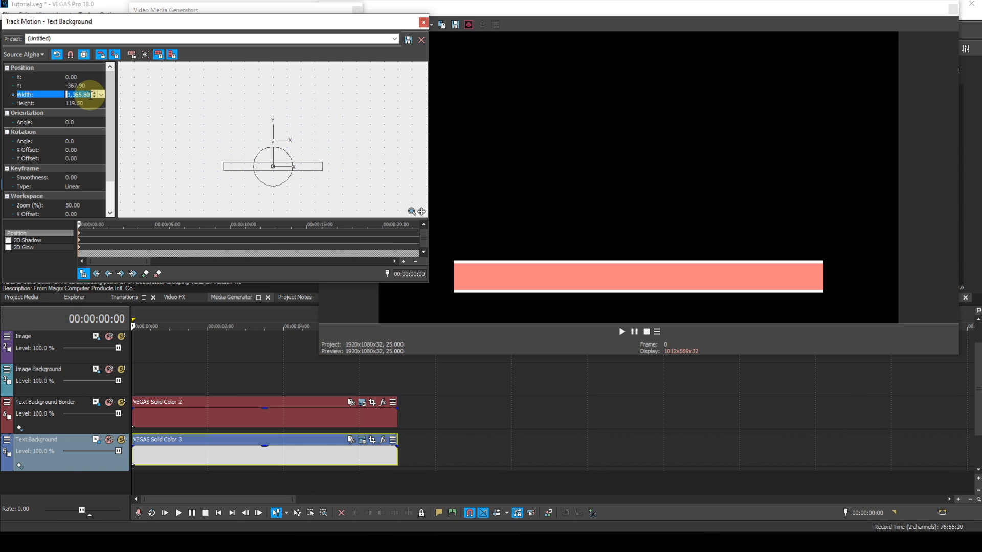
{"action": "type", "text": "1389"}
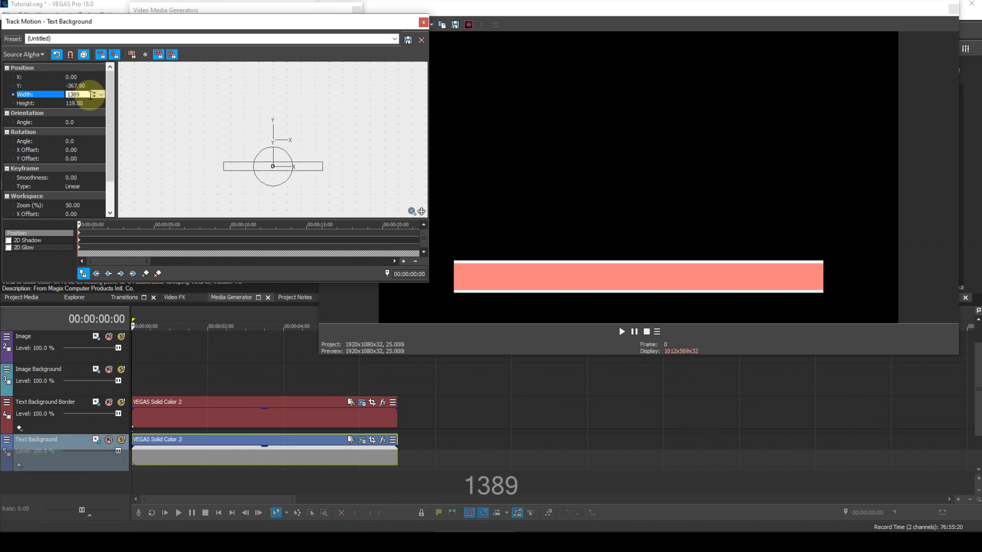
{"action": "type", "text": ".8"}
{"action": "key", "text": "Return"}
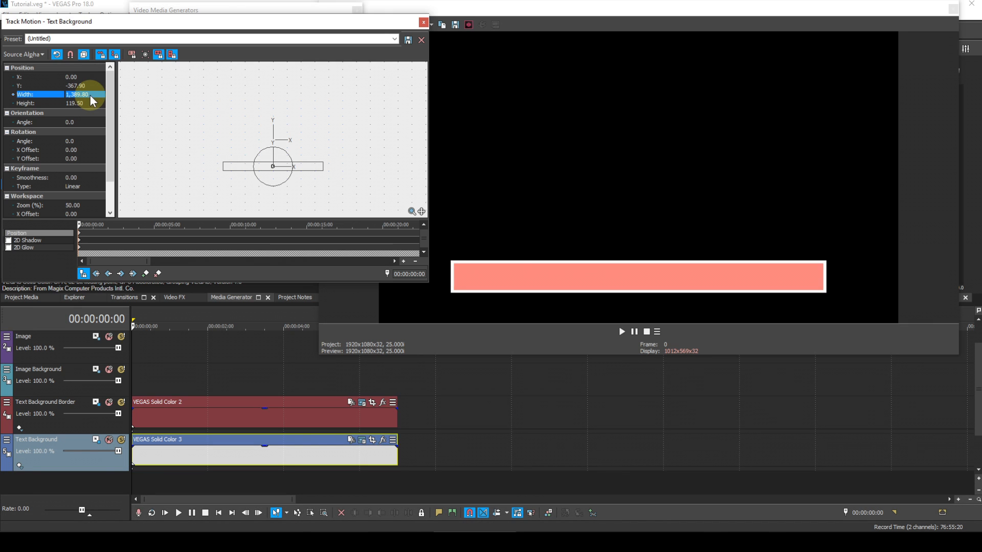
{"action": "left_click", "coordinate": [422, 22]}
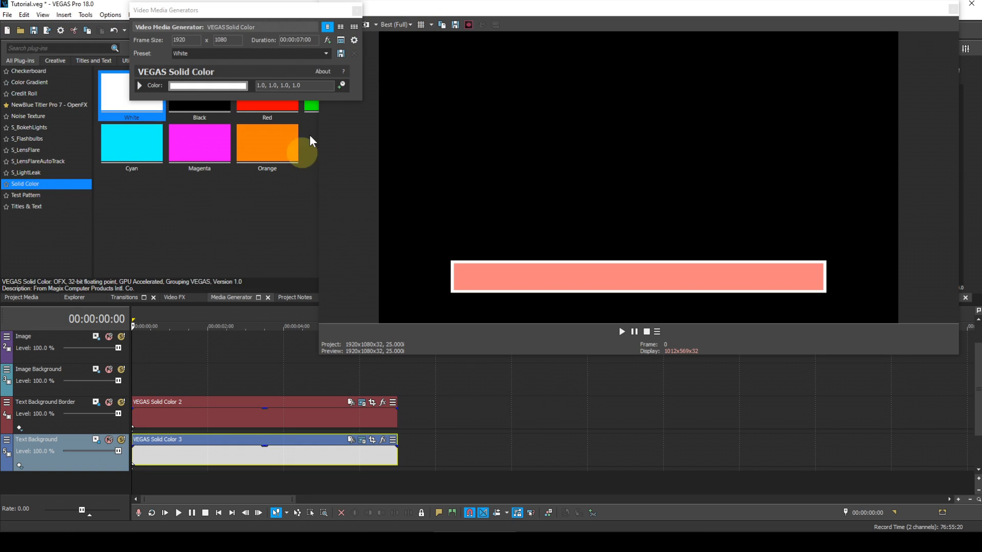
{"action": "left_click", "coordinate": [356, 10]}
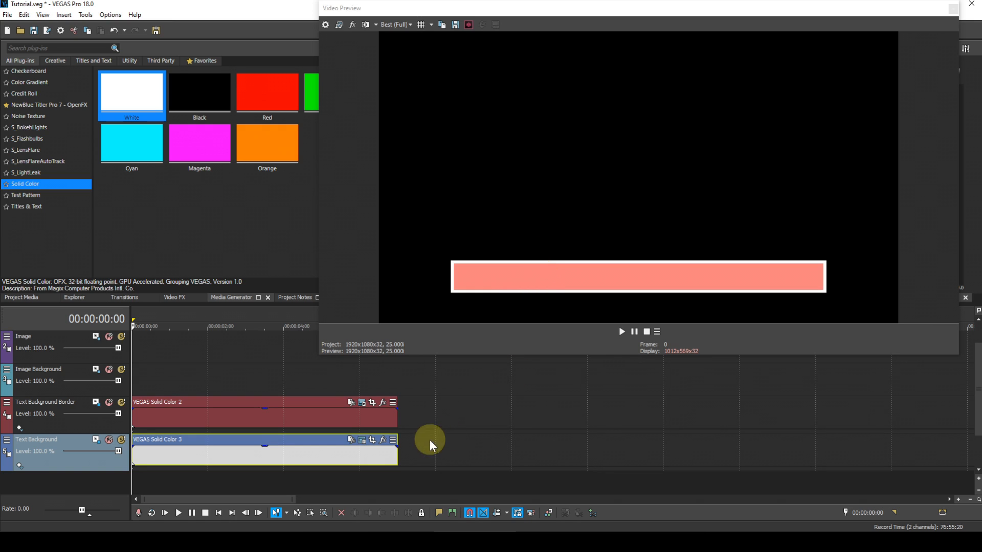
Apply the VEGAS Bézier Masking effect to the white Solid Color clip on the Text Background track
{"action": "left_click", "coordinate": [383, 441]}
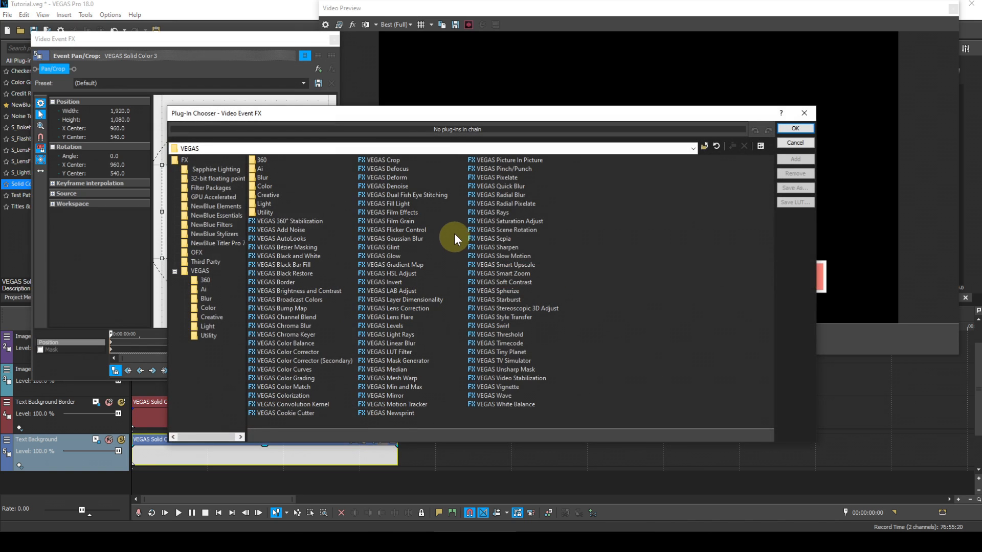
{"action": "left_click", "coordinate": [302, 247]}
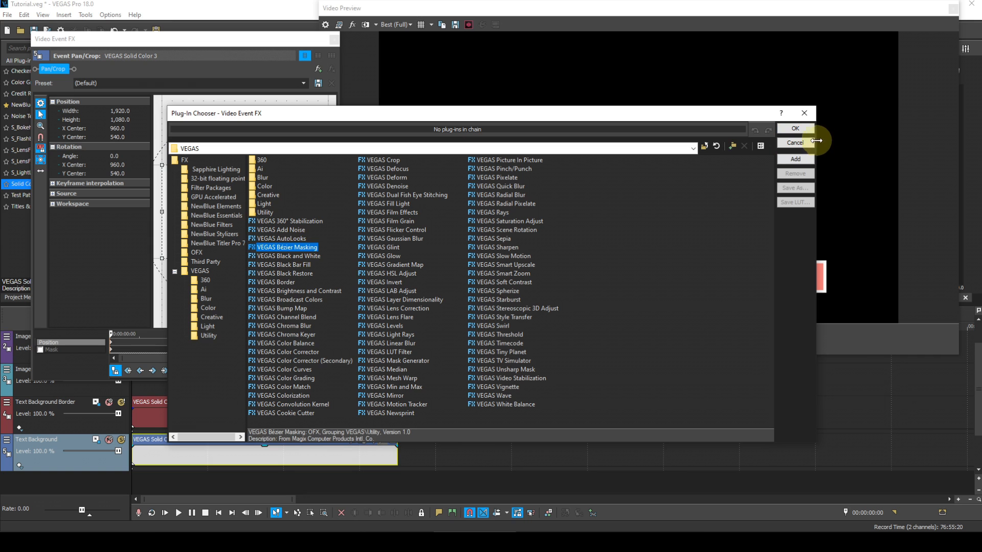
{"action": "left_click", "coordinate": [798, 130]}
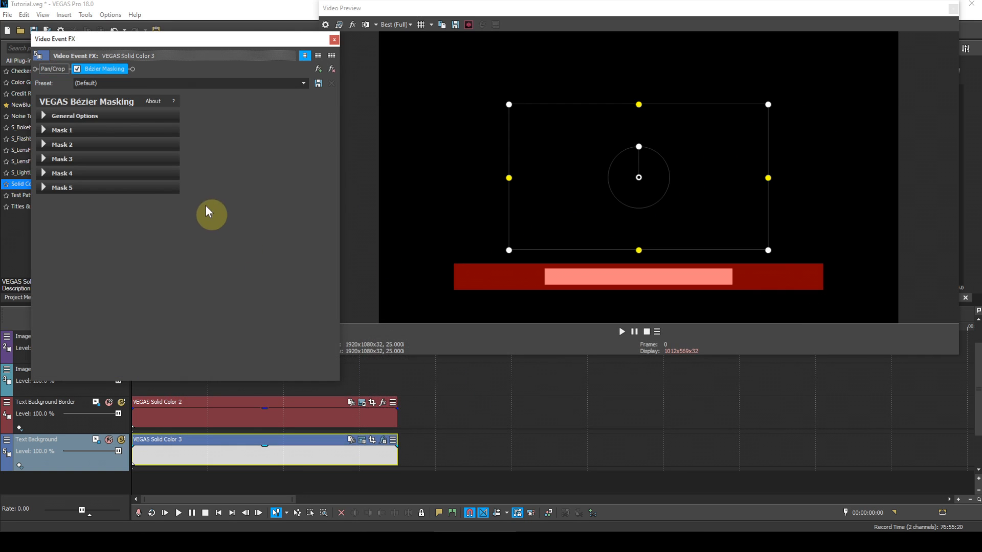
Size Mask 1 of the Bézier Masking effect to a width of 0.982 and a height of 0.848, and invert the mask
{"action": "left_click", "coordinate": [44, 117]}
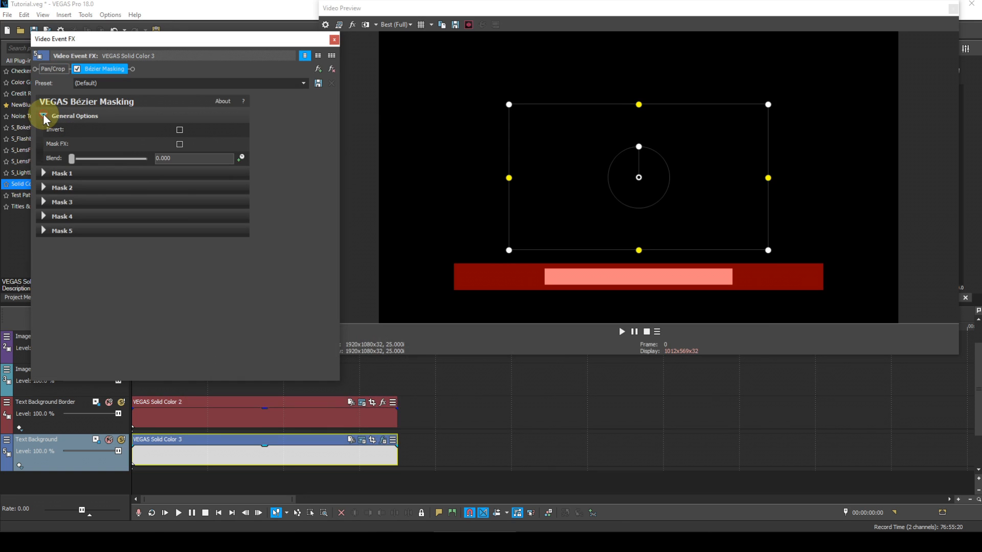
{"action": "left_click", "coordinate": [44, 173]}
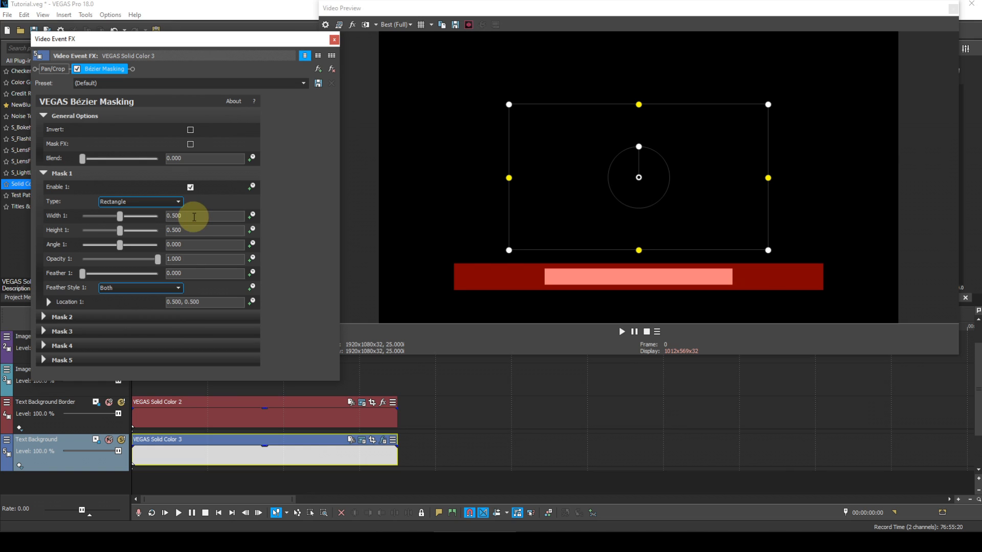
{"action": "left_click_drag", "start_coordinate": [193, 216], "coordinate": [127, 219]}
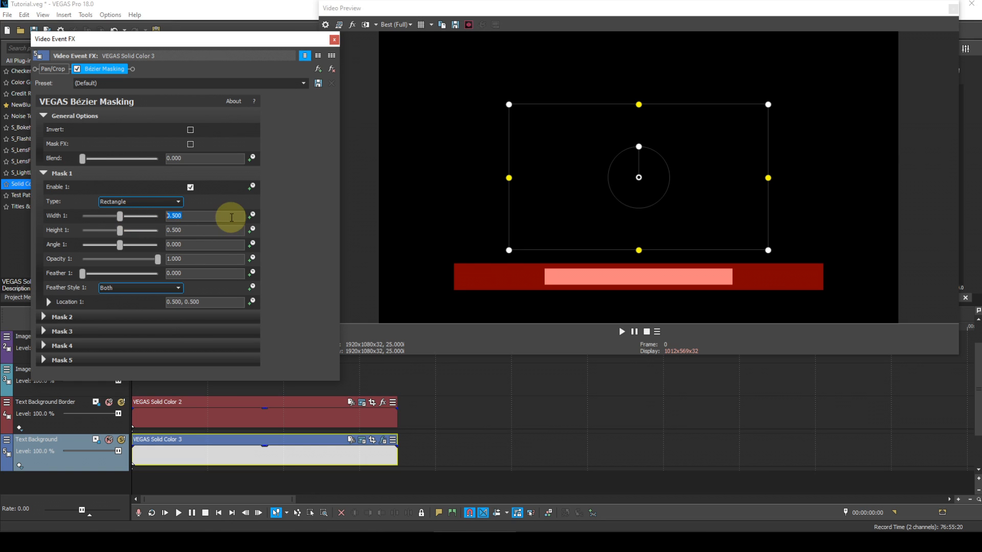
{"action": "type", "text": ".982"}
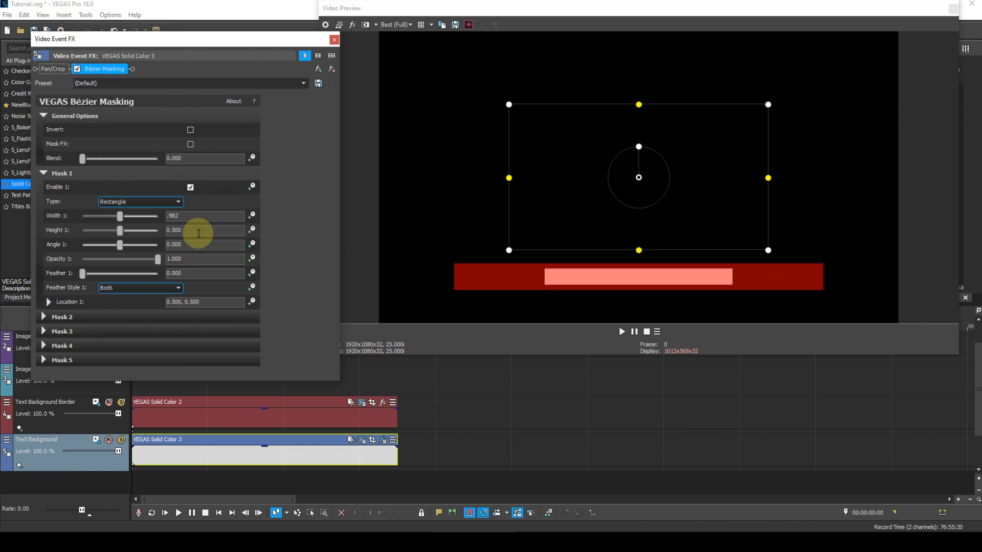
{"action": "key", "text": "Tab"}
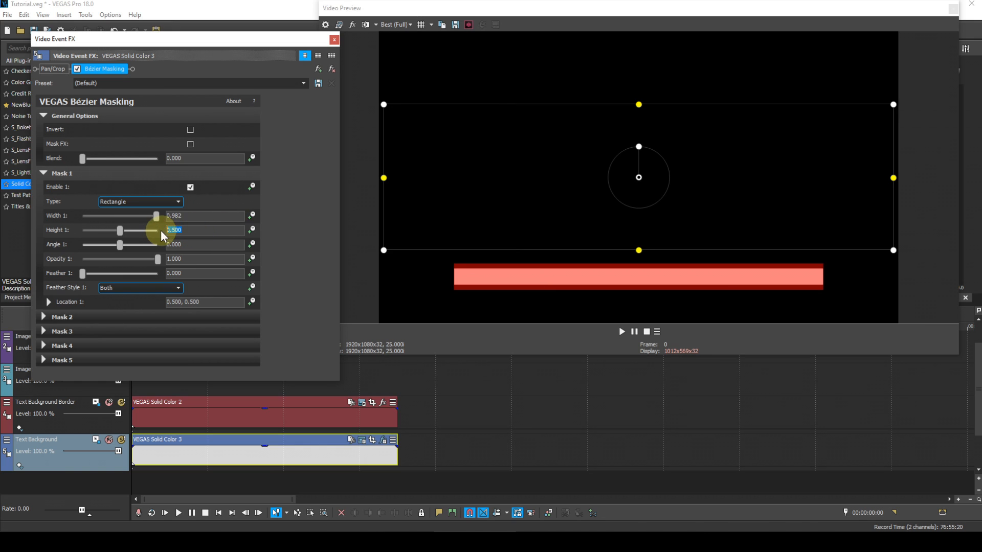
{"action": "type", "text": ".8"}
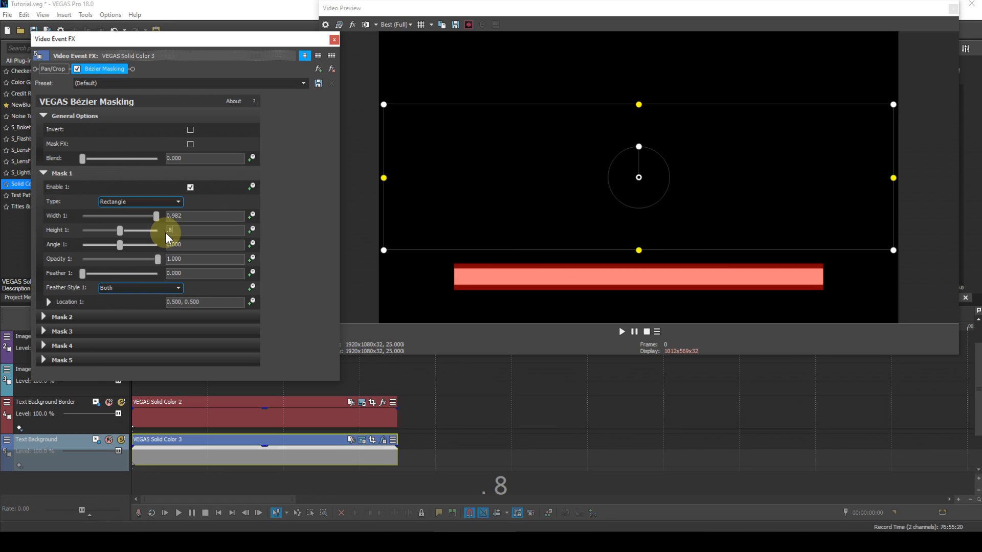
{"action": "type", "text": "48"}
{"action": "key", "text": "Return"}
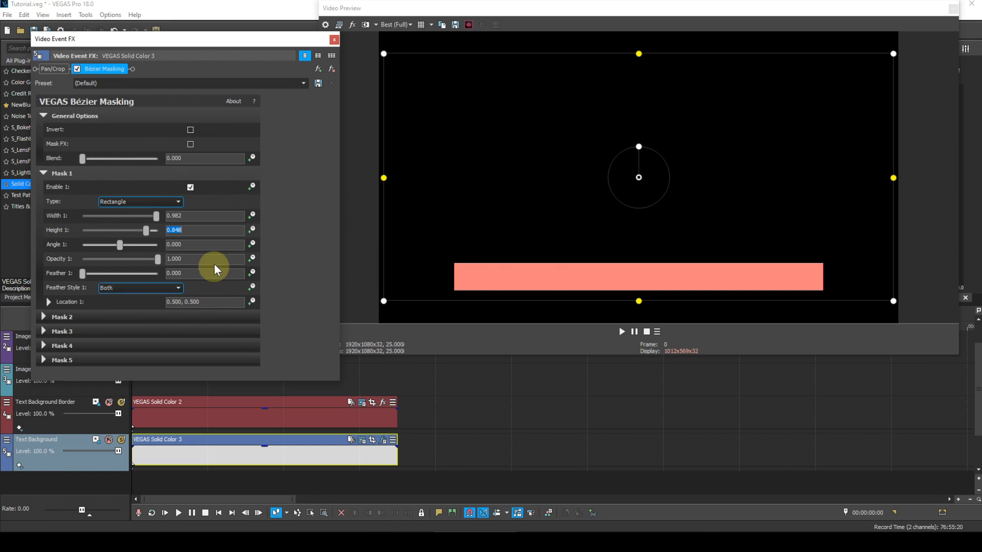
{"action": "left_click", "coordinate": [190, 130]}
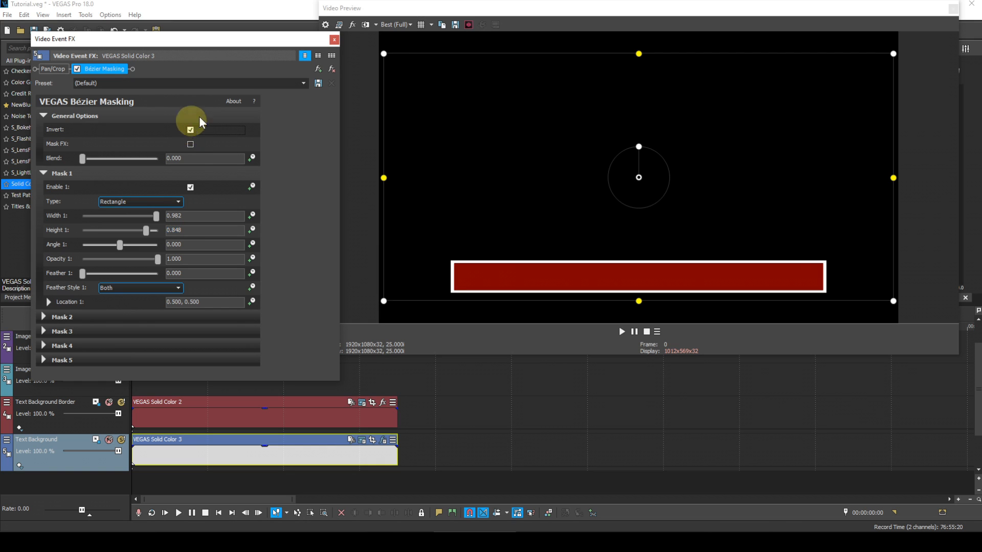
{"action": "left_click", "coordinate": [333, 40]}
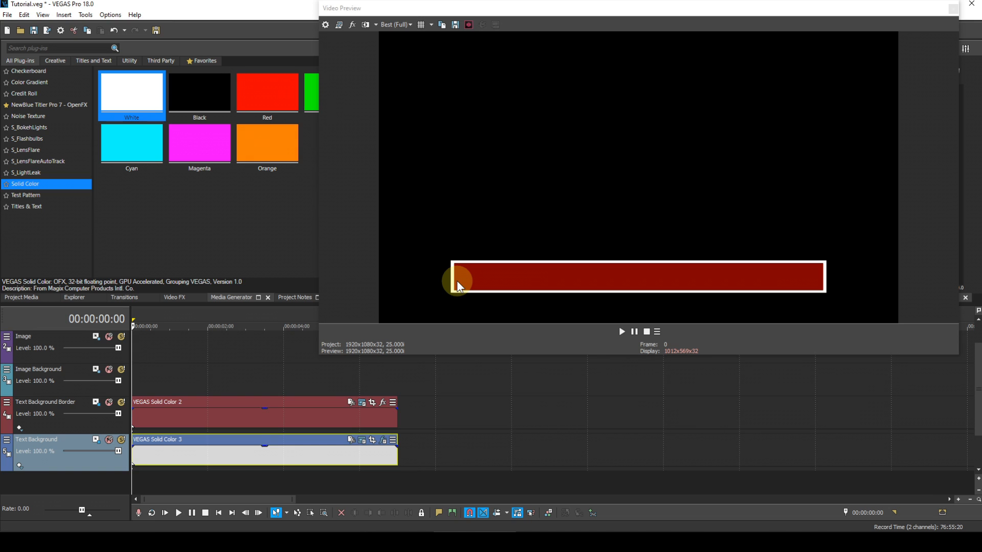
Add a white Solid Color clip at the start of the Image Background track, set its duration to 00:00:07:00, and trim it to match the clips below
{"action": "left_click_drag", "start_coordinate": [131, 90], "coordinate": [137, 382]}
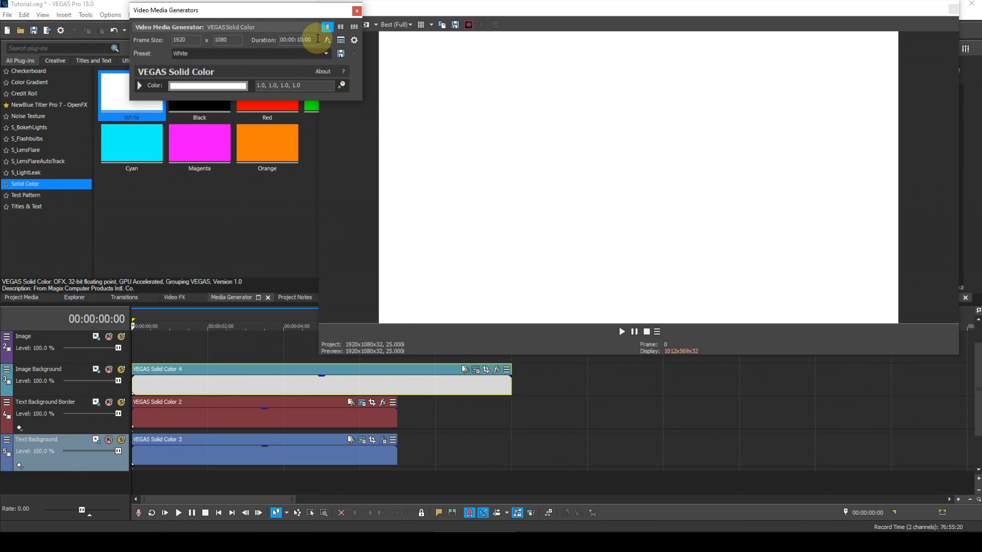
{"action": "key", "text": "BackSpace"}
{"action": "key", "text": "BackSpace"}
{"action": "type", "text": "07"}
{"action": "key", "text": "Return"}
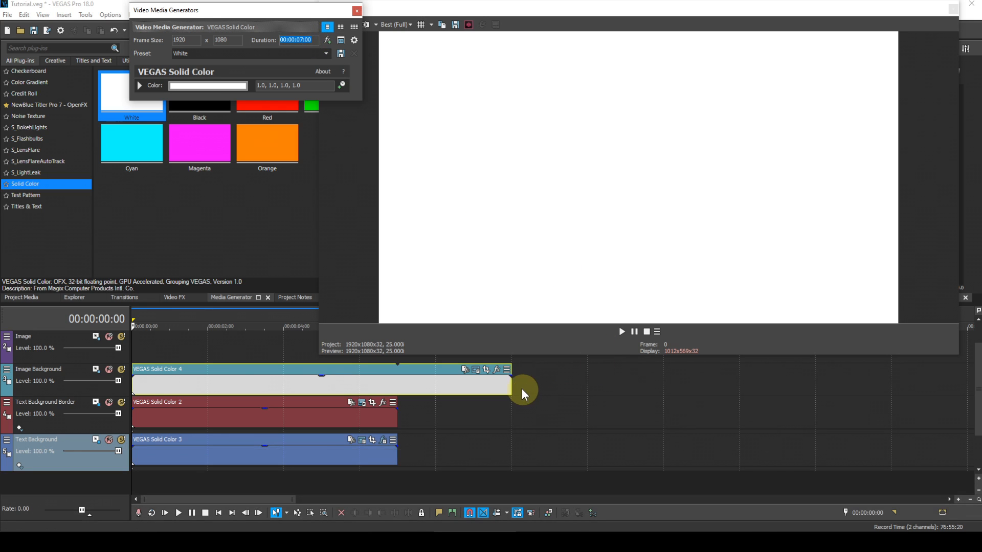
{"action": "left_click_drag", "start_coordinate": [512, 386], "coordinate": [402, 386]}
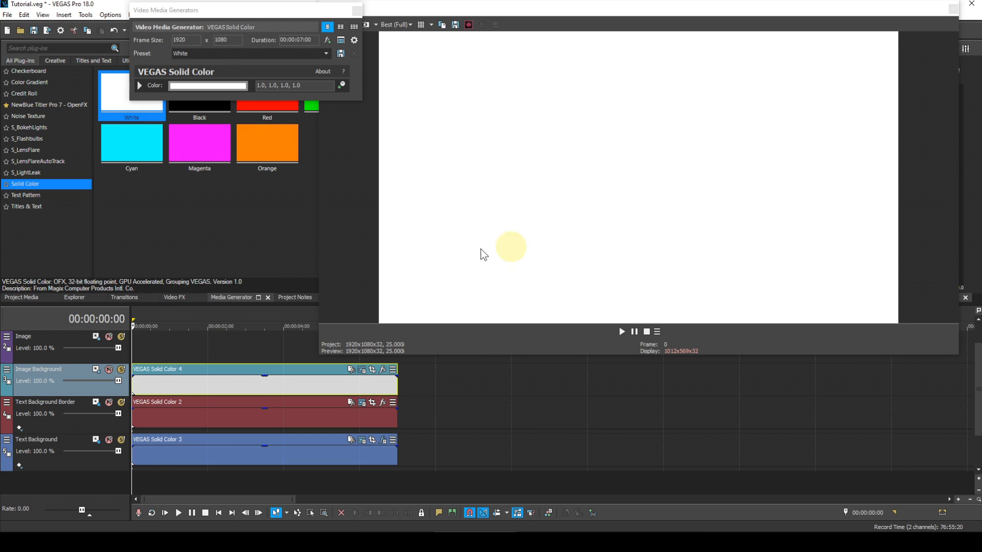
Position the Image Background track at X -623.7 and Y -367.9 in Track Motion
{"action": "left_click", "coordinate": [96, 369]}
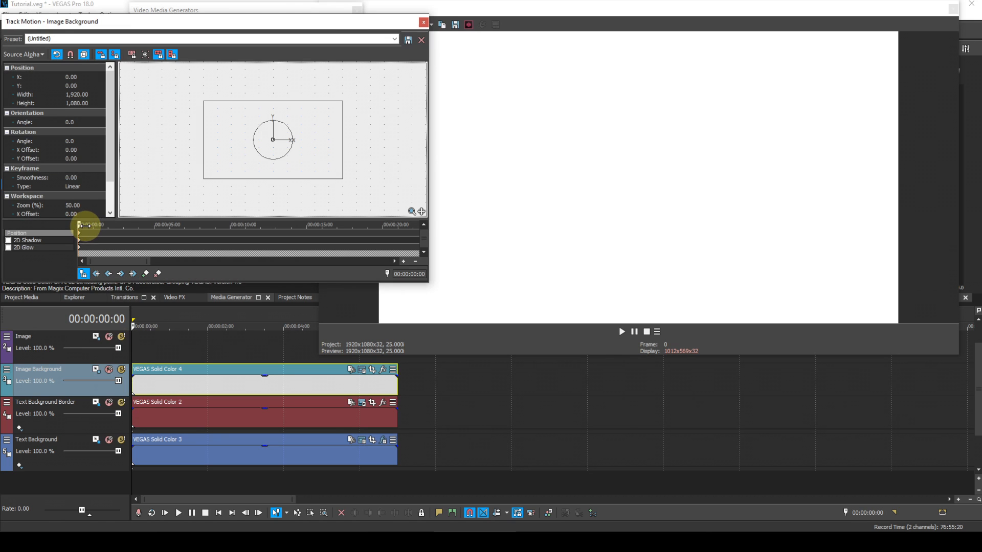
{"action": "left_click", "coordinate": [73, 76]}
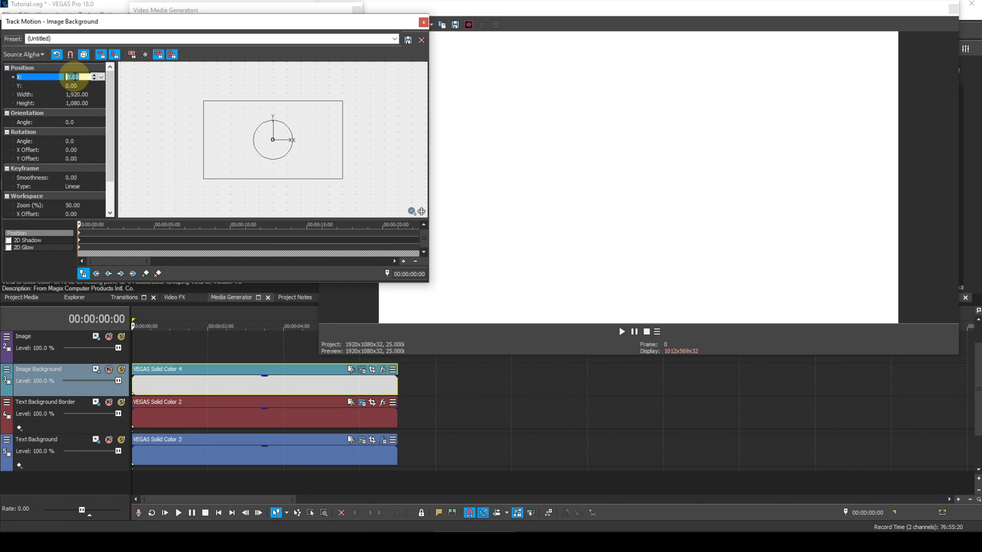
{"action": "type", "text": "-6"}
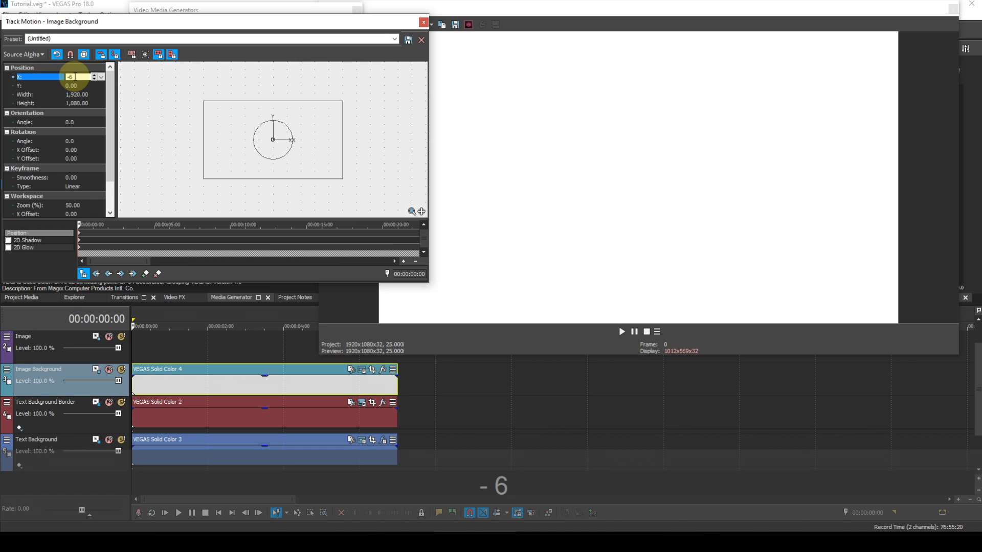
{"action": "type", "text": "23.7"}
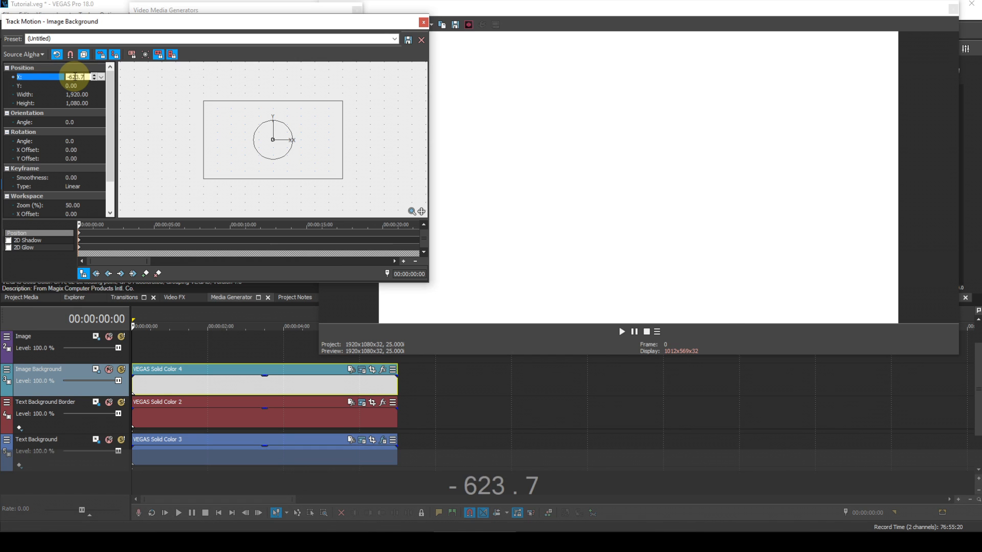
{"action": "key", "text": "Return"}
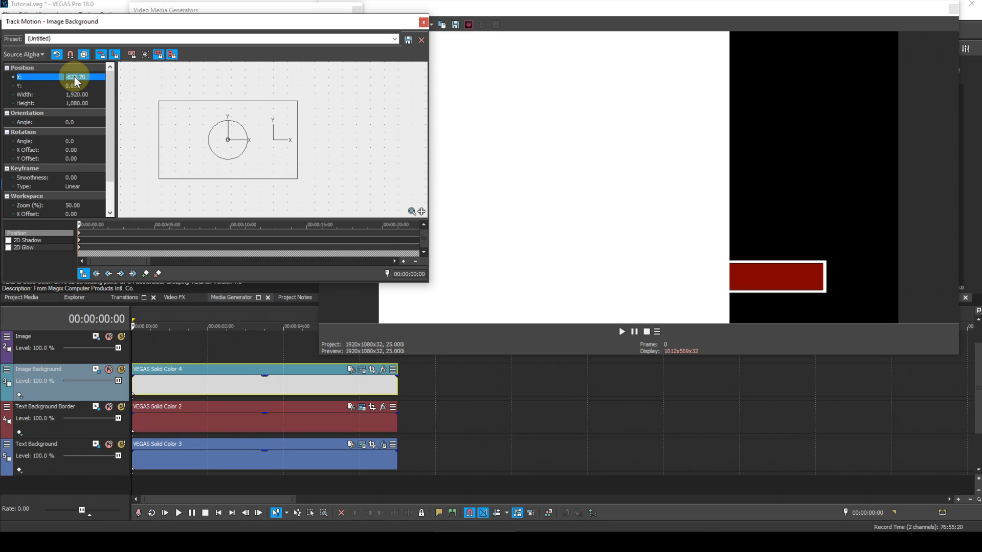
{"action": "left_click", "coordinate": [82, 86]}
{"action": "type", "text": "-367"}
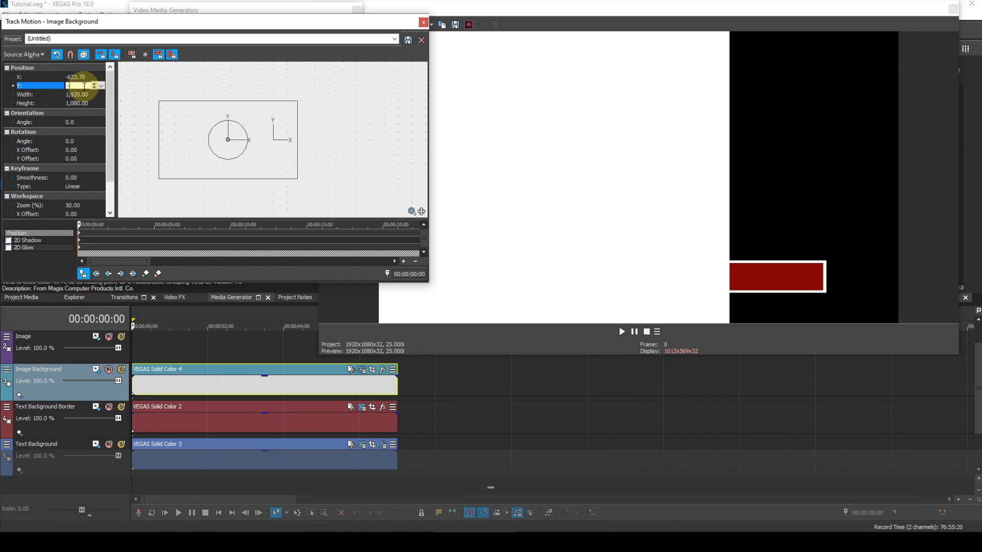
{"action": "type", "text": ".9"}
{"action": "key", "text": "Return"}
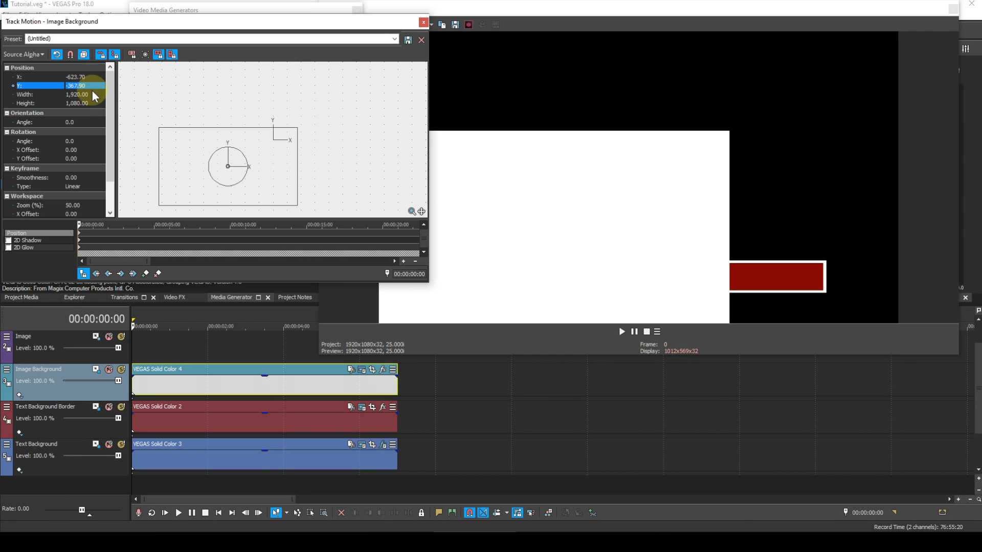
Size the Image Background track to a width of 111.93 and a height of 97.50 in Track Motion
{"action": "left_click", "coordinate": [92, 94]}
{"action": "type", "text": "1"}
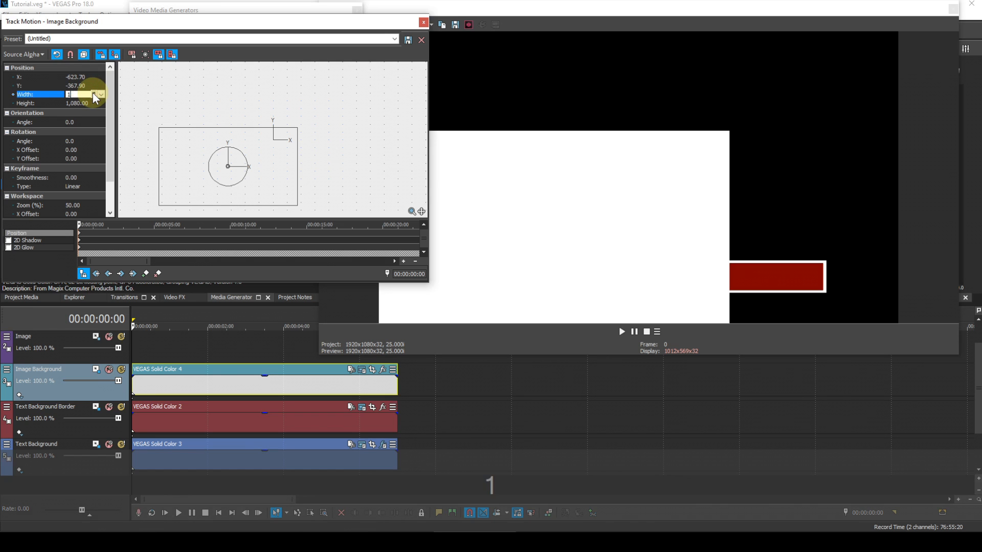
{"action": "type", "text": "11.93"}
{"action": "key", "text": "Return"}
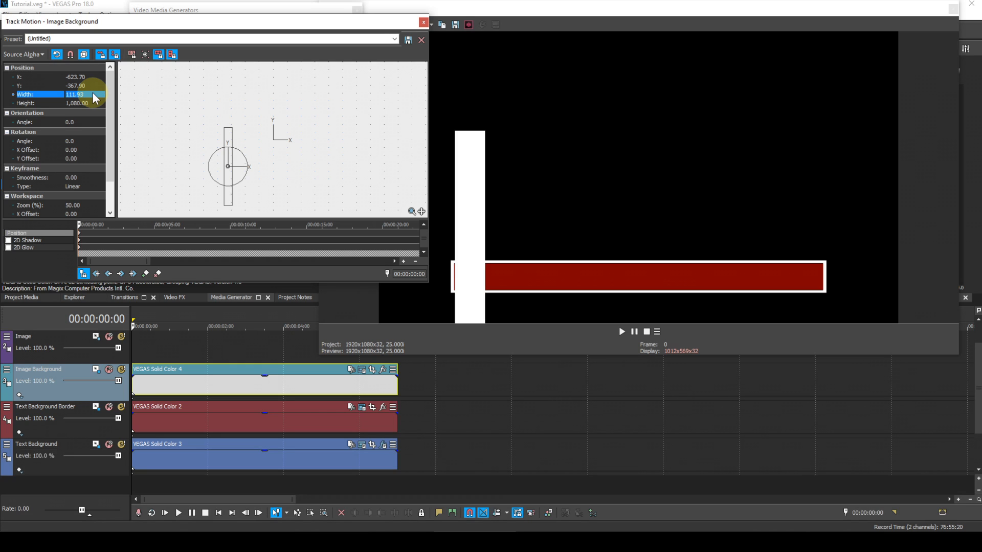
{"action": "left_click", "coordinate": [93, 102]}
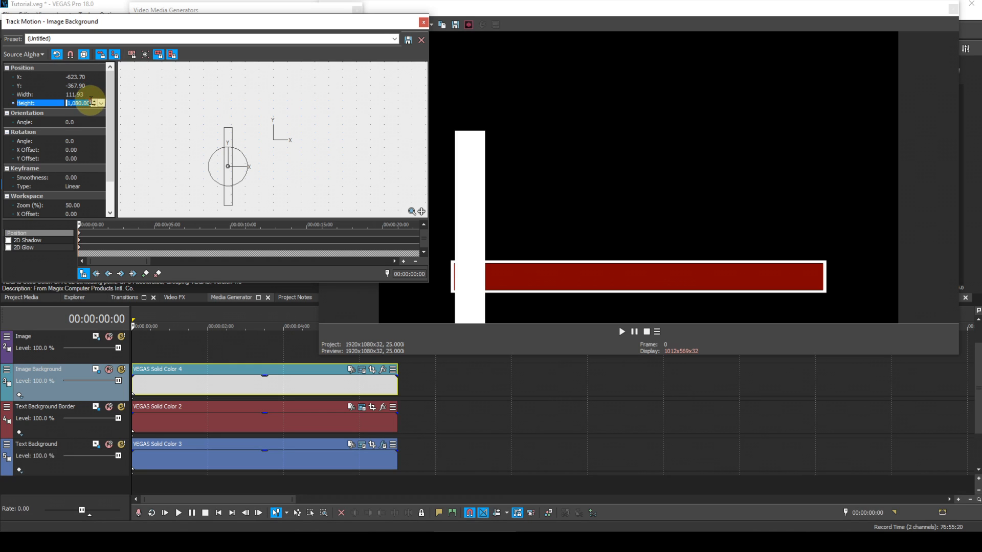
{"action": "type", "text": "97.5"}
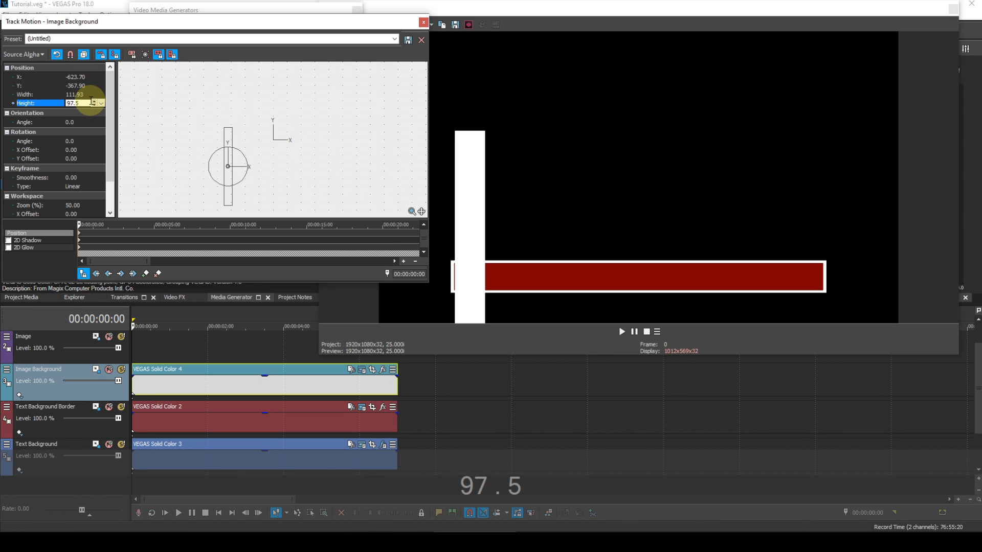
{"action": "key", "text": "Return"}
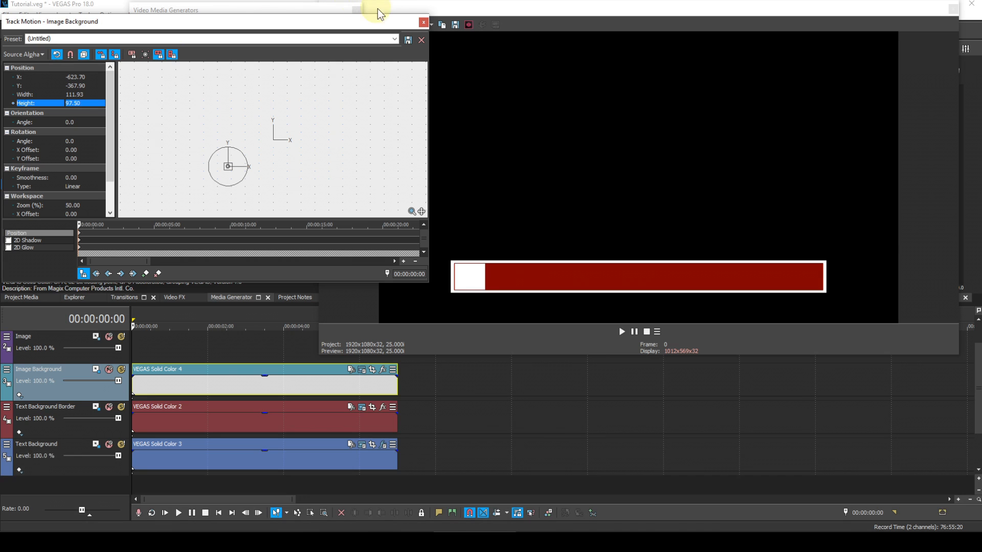
{"action": "left_click", "coordinate": [423, 24]}
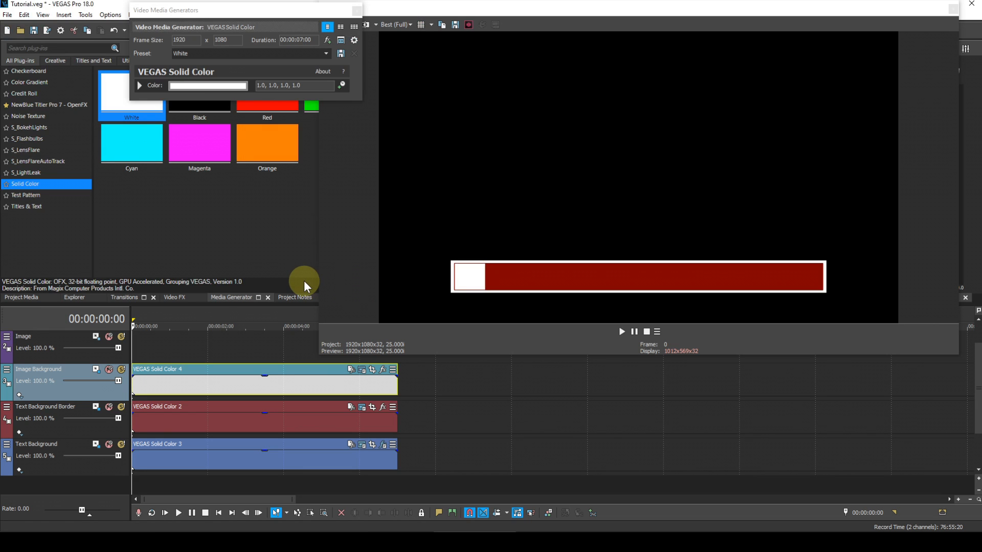
{"action": "left_click", "coordinate": [356, 10]}
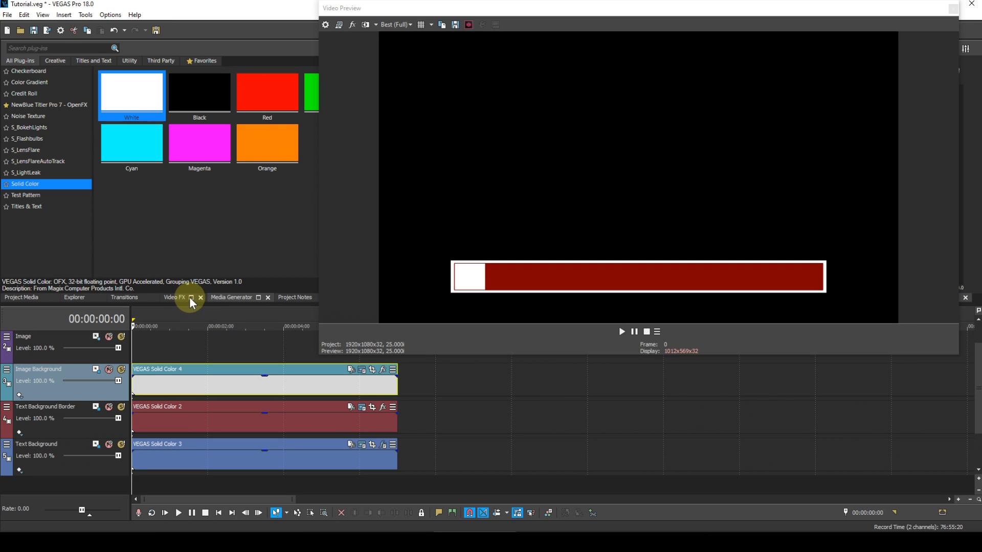
Add horse-948710_640.jpg at the start of the Image track and trim it to match the length of the clips below
{"action": "left_click", "coordinate": [31, 297]}
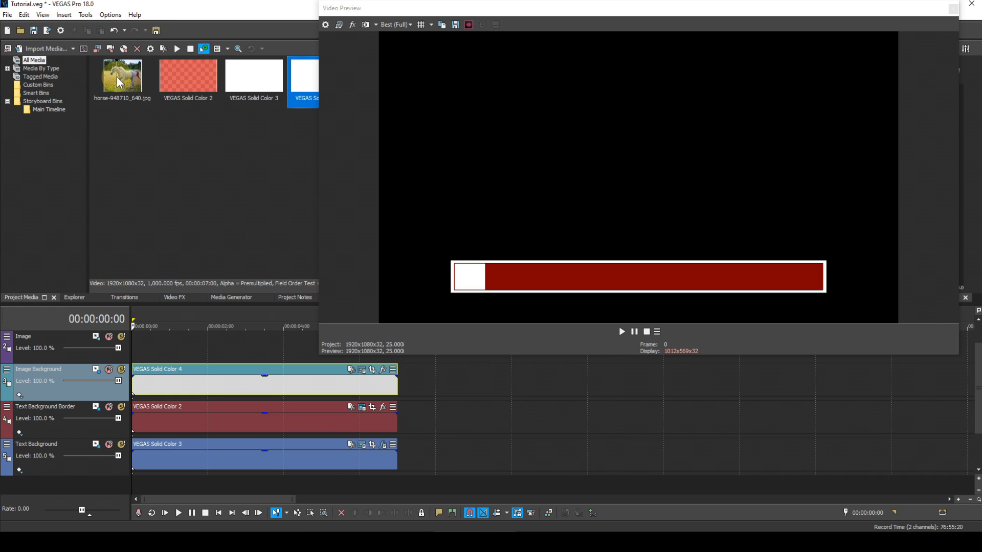
{"action": "left_click_drag", "start_coordinate": [116, 76], "coordinate": [133, 344]}
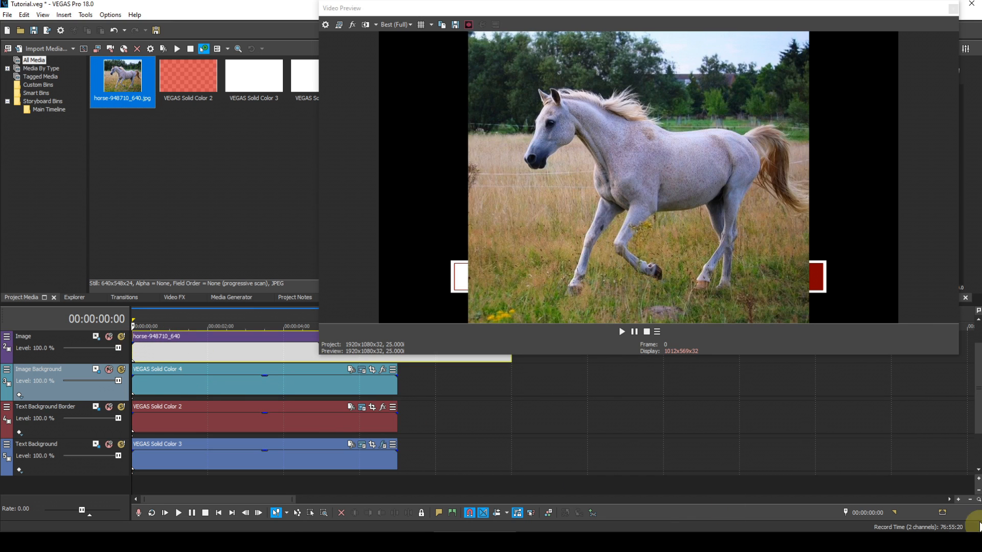
{"action": "left_click", "coordinate": [978, 413]}
{"action": "left_click_drag", "start_coordinate": [978, 413], "coordinate": [975, 390]}
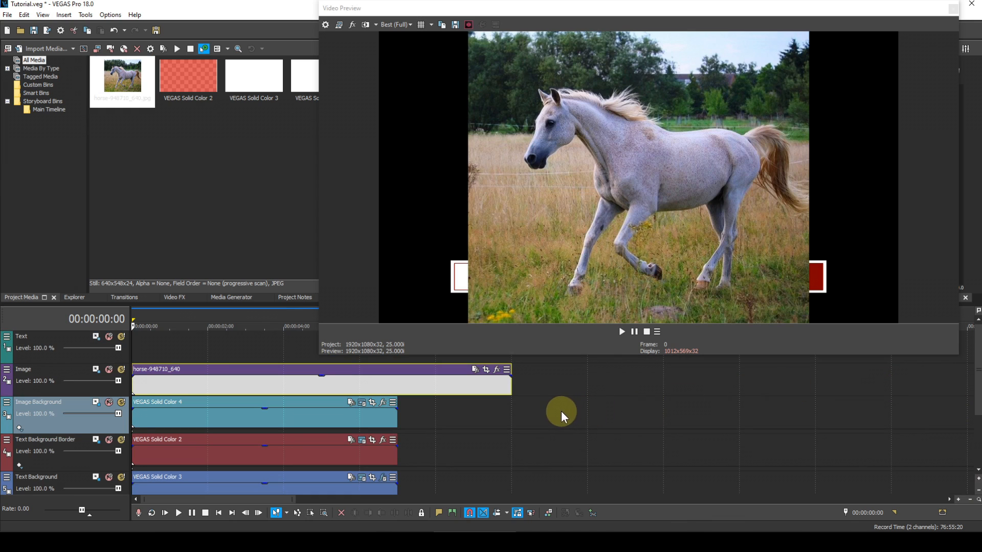
{"action": "left_click_drag", "start_coordinate": [509, 388], "coordinate": [398, 388]}
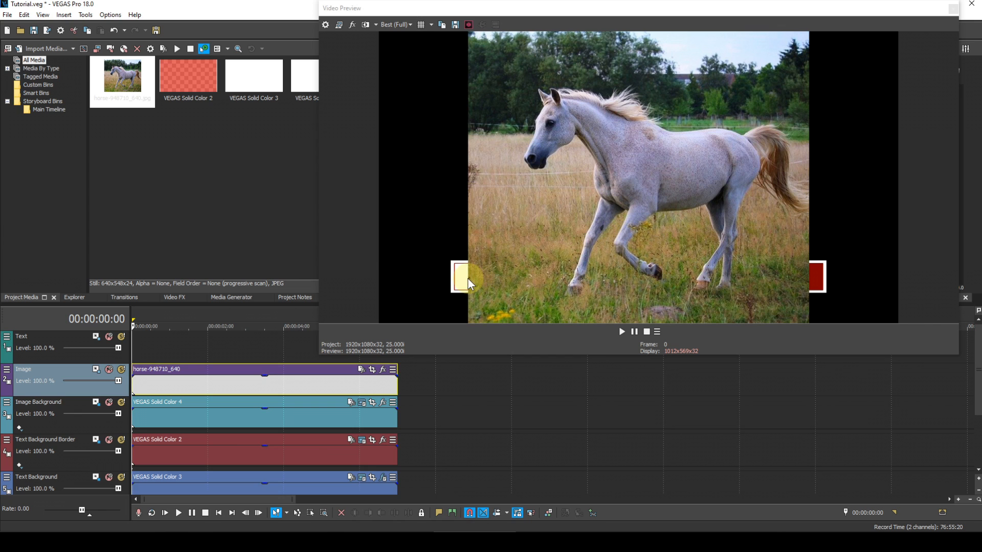
Position the Image track at X -623.9 and Y -368.4 in Track Motion
{"action": "left_click", "coordinate": [96, 369]}
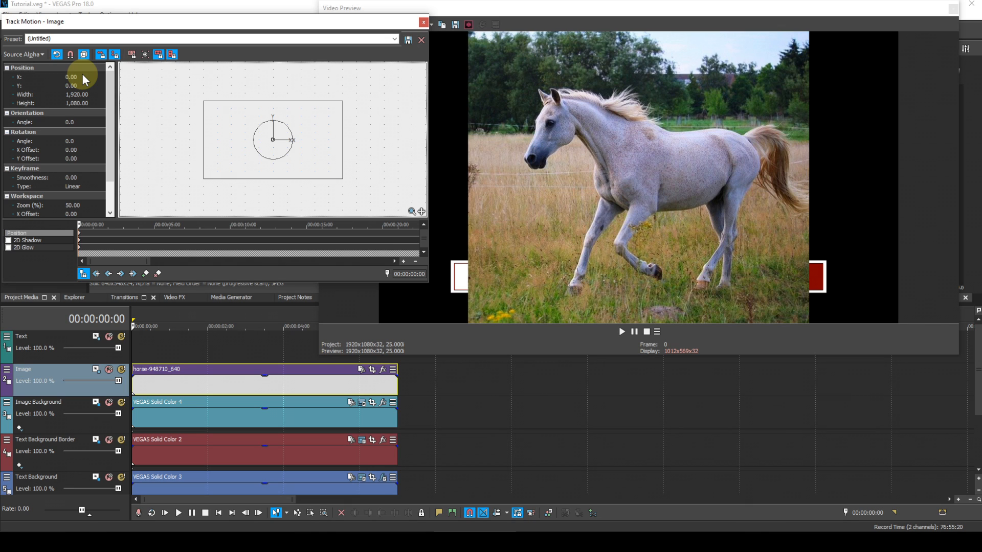
{"action": "left_click", "coordinate": [82, 75]}
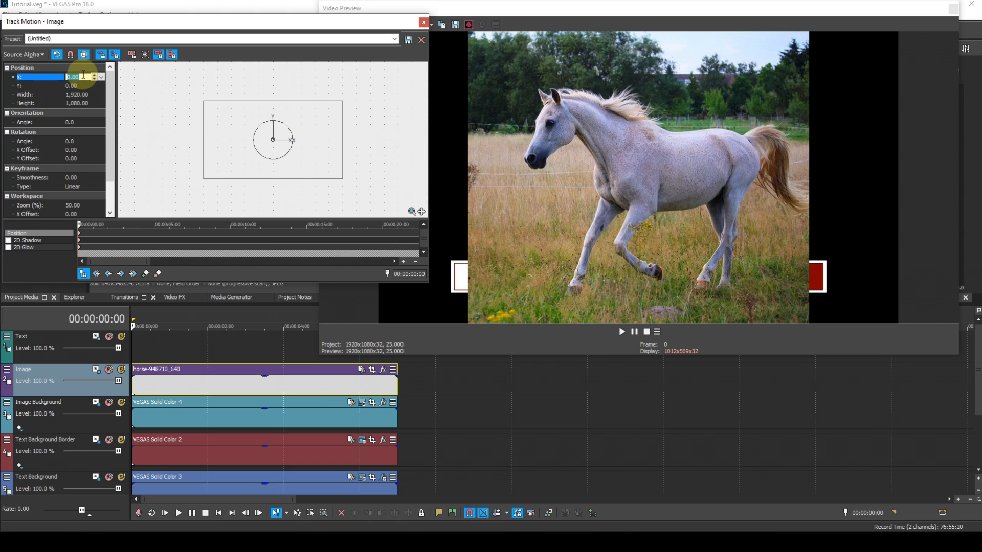
{"action": "type", "text": "-623.9"}
{"action": "key", "text": "Return"}
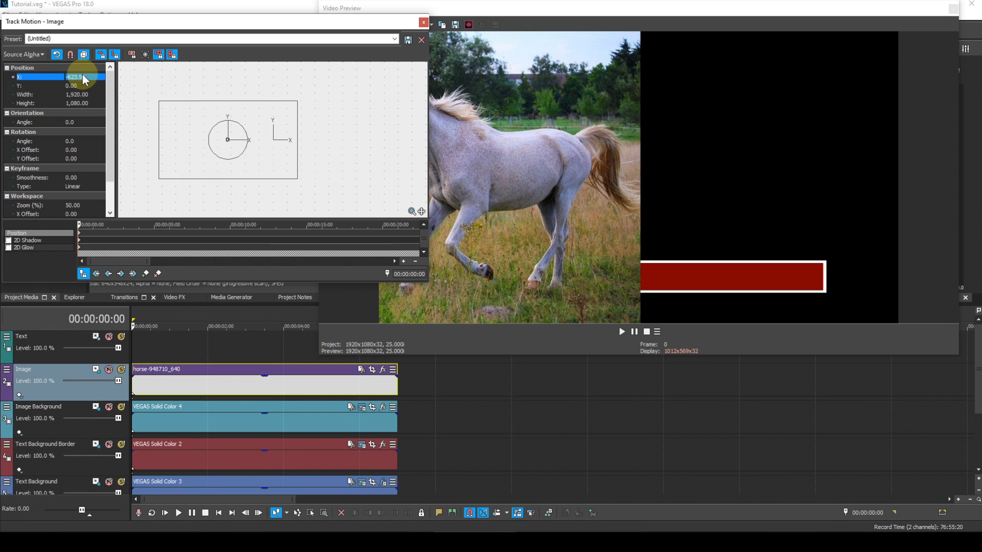
{"action": "left_click", "coordinate": [82, 85]}
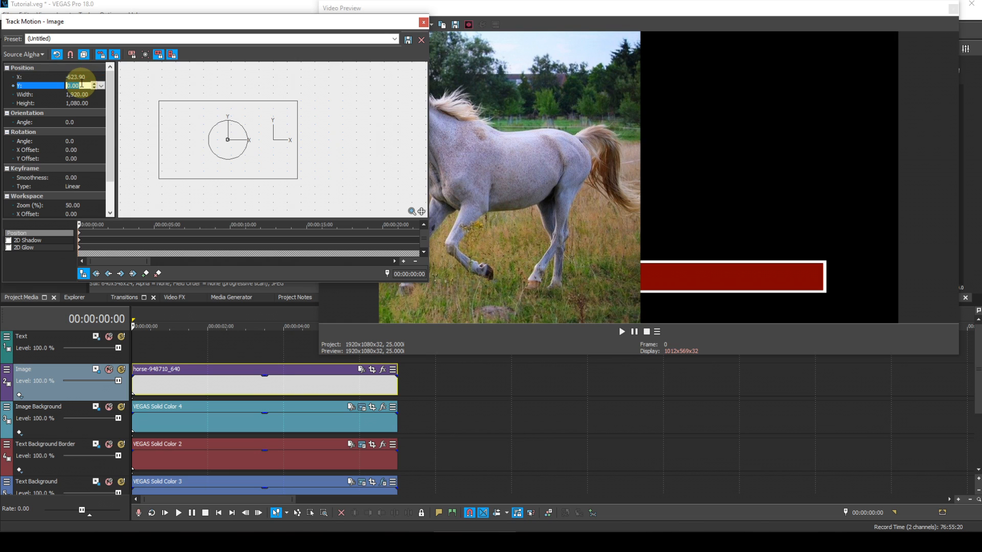
{"action": "type", "text": "-3"}
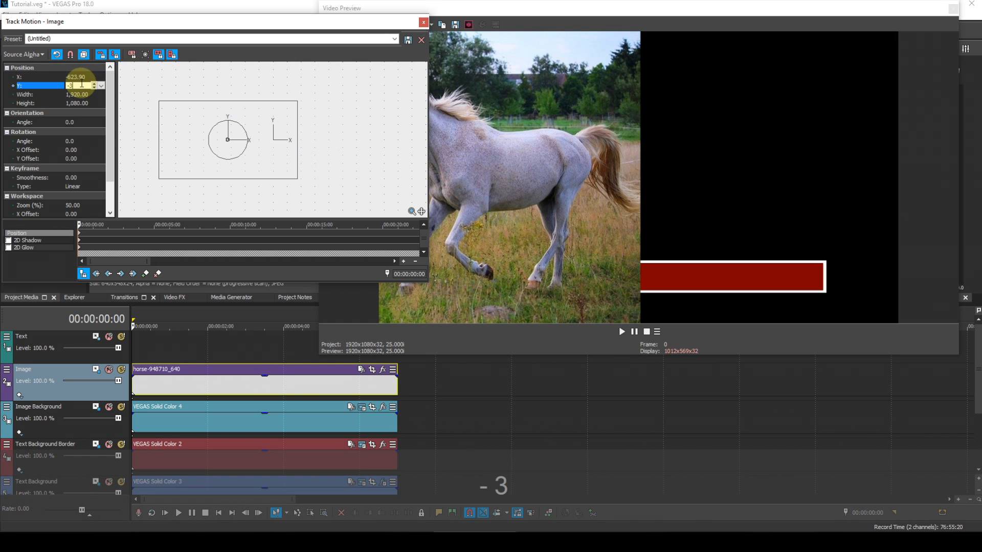
{"action": "type", "text": "68.4"}
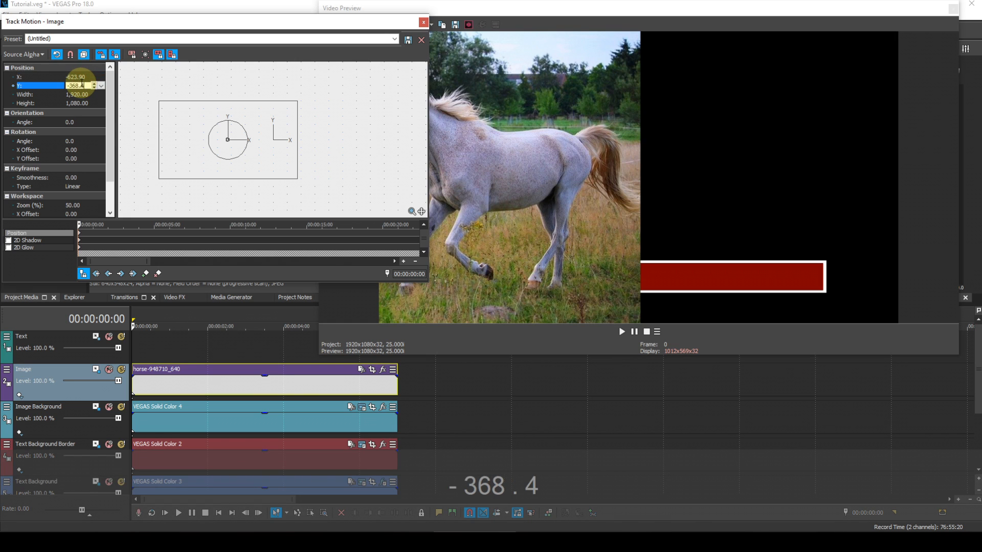
{"action": "key", "text": "Return"}
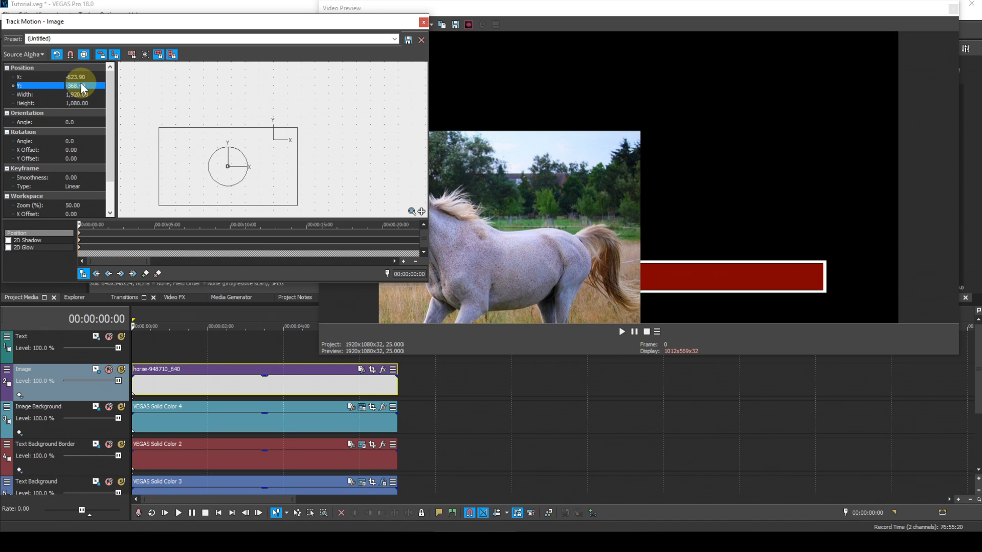
Size the Image track to a width of 150.5 and a height of 80.71, and close Track Motion
{"action": "left_click", "coordinate": [86, 93]}
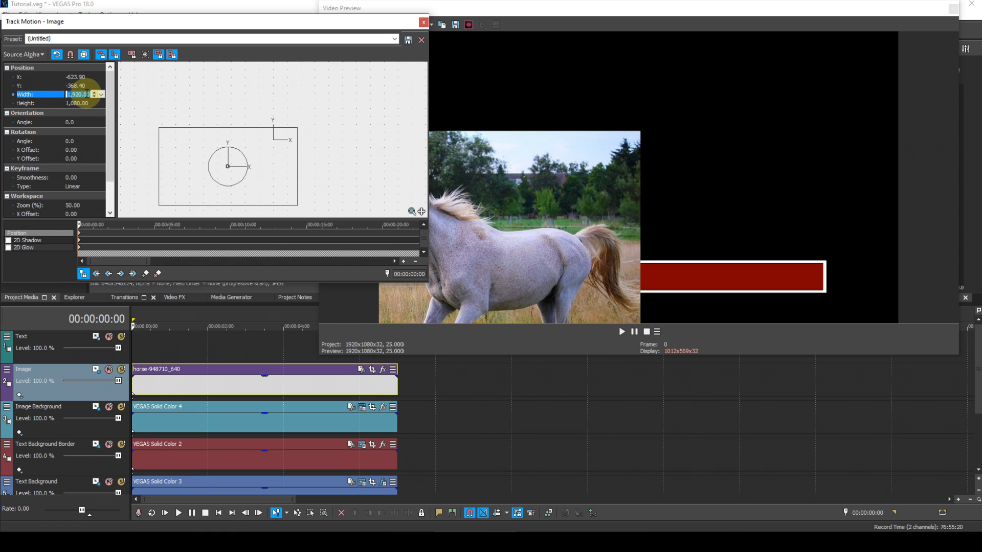
{"action": "type", "text": "150.5"}
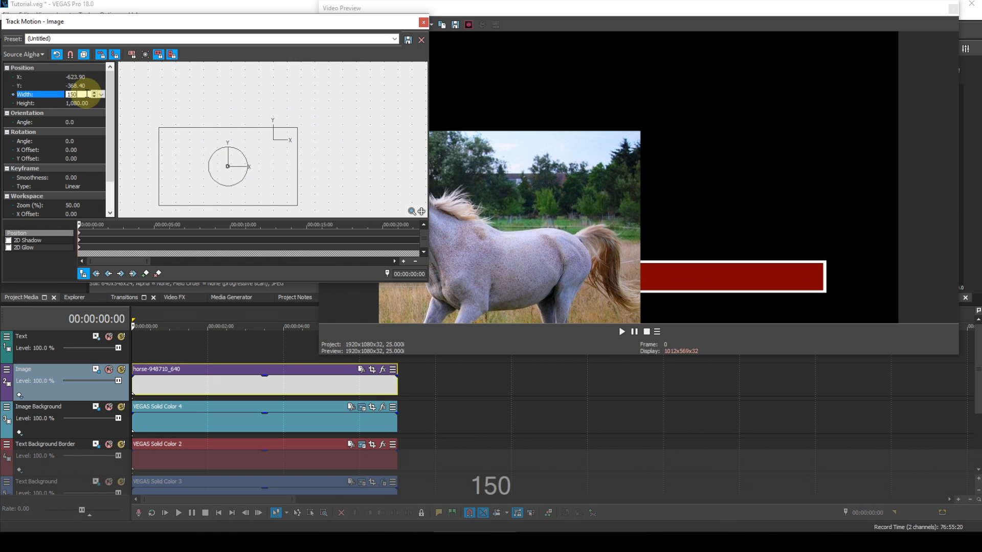
{"action": "key", "text": "Return"}
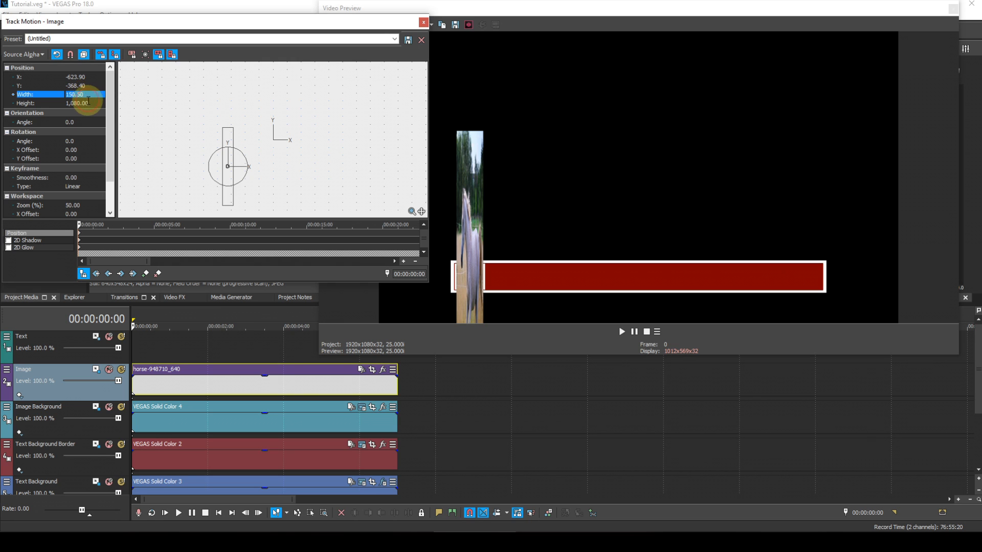
{"action": "left_click", "coordinate": [88, 101]}
{"action": "type", "text": "80"}
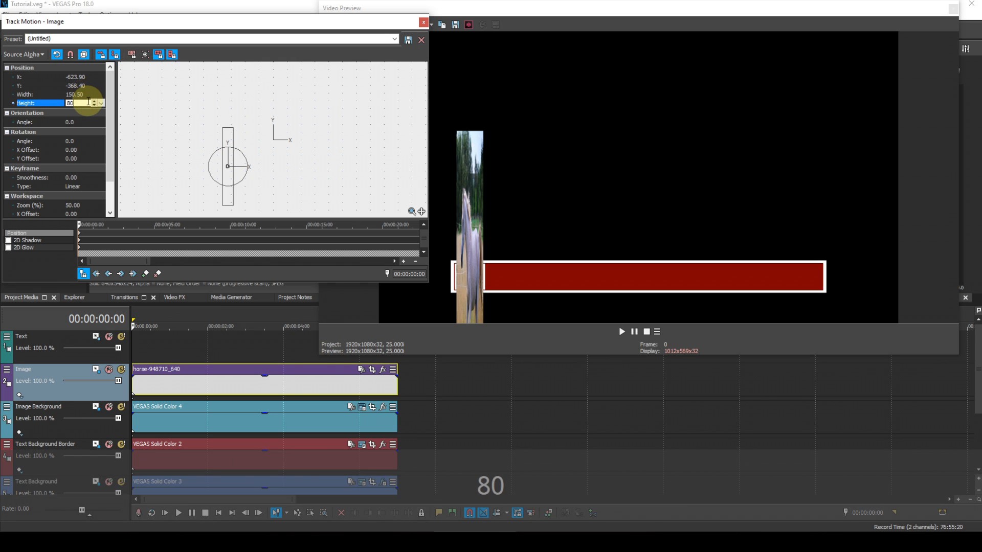
{"action": "type", "text": ".71"}
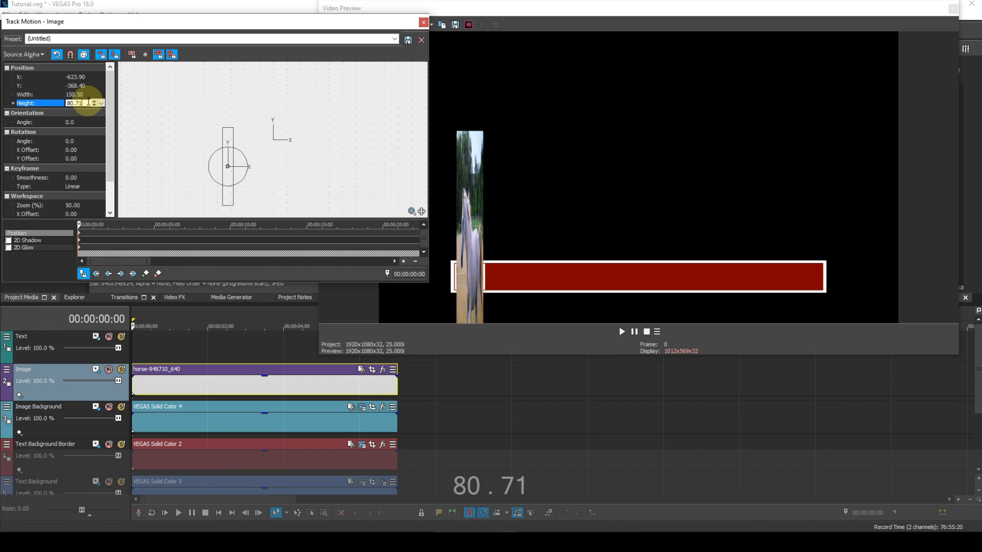
{"action": "key", "text": "Return"}
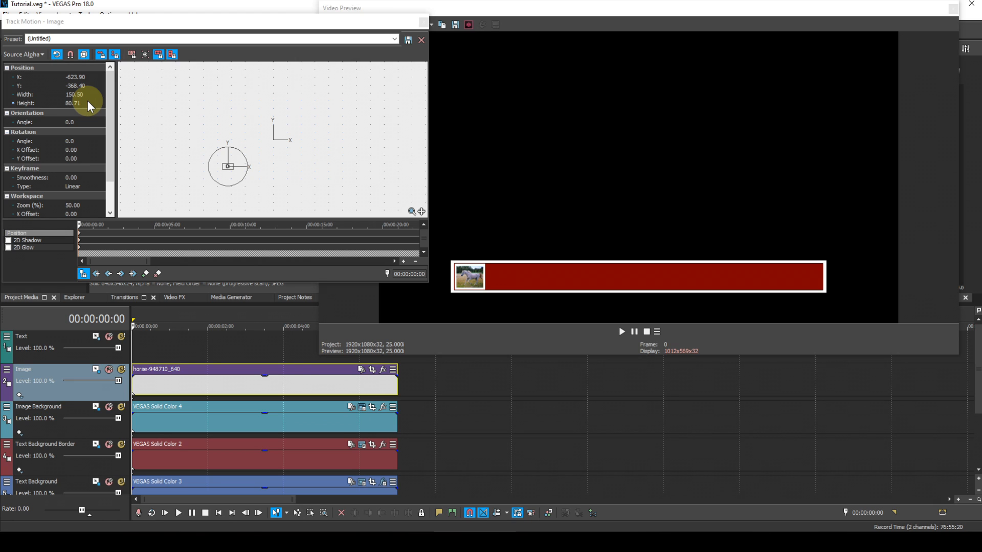
{"action": "left_click", "coordinate": [424, 23]}
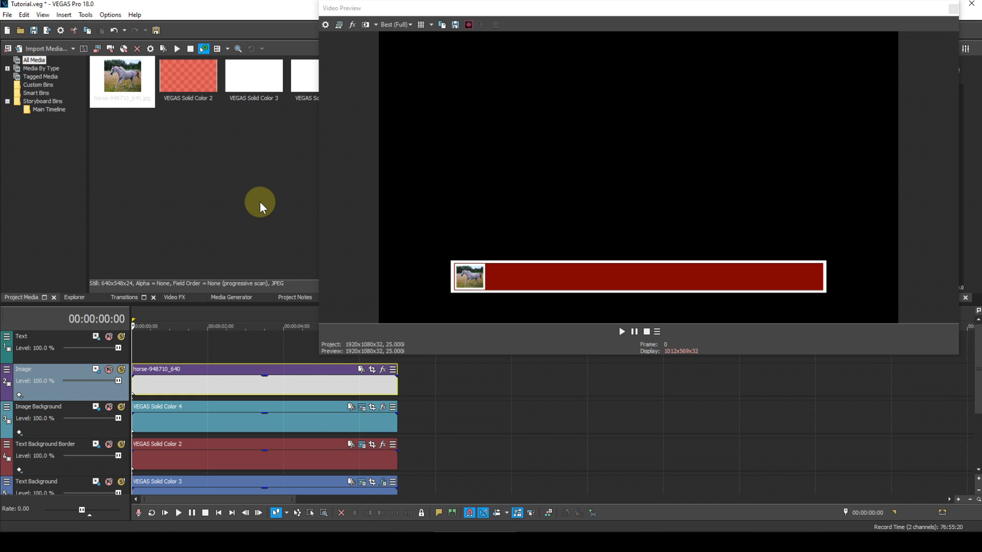
Add a default Titles & Text clip at the start of the Text track and set its duration to 00:00:07:00
{"action": "left_click", "coordinate": [224, 297]}
{"action": "left_click", "coordinate": [38, 208]}
{"action": "left_click_drag", "start_coordinate": [133, 88], "coordinate": [130, 344]}
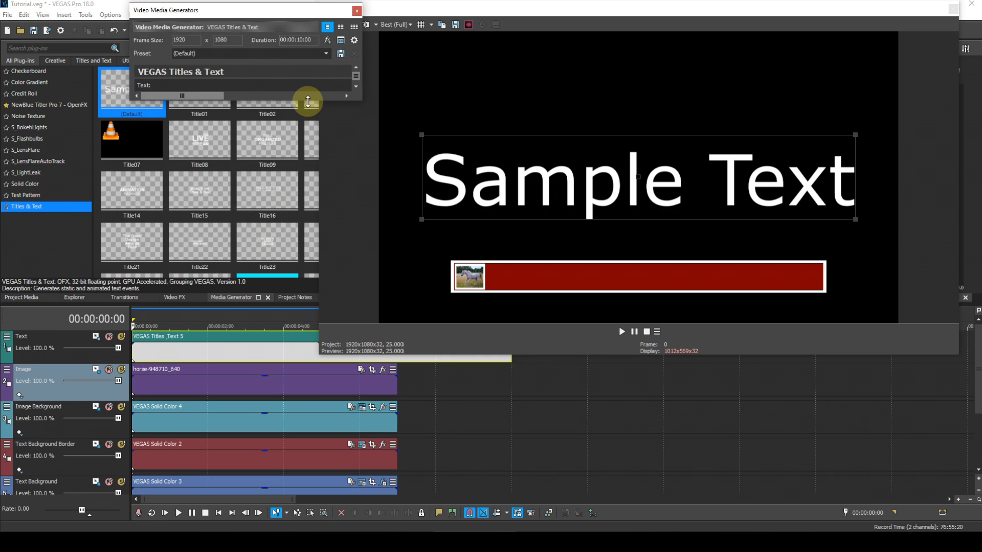
{"action": "left_click_drag", "start_coordinate": [308, 101], "coordinate": [292, 283]}
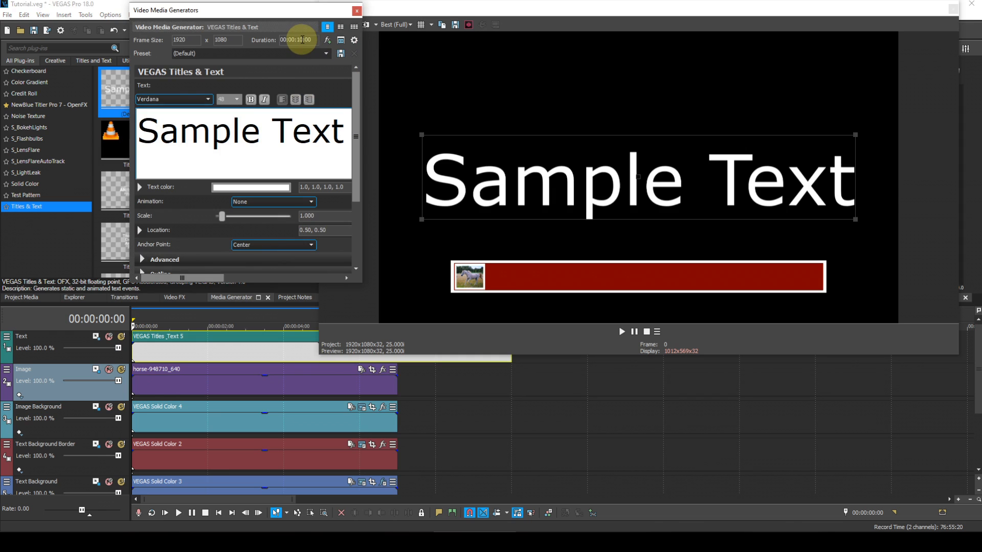
{"action": "key", "text": "BackSpace"}
{"action": "key", "text": "BackSpace"}
{"action": "type", "text": "07"}
{"action": "key", "text": "Return"}
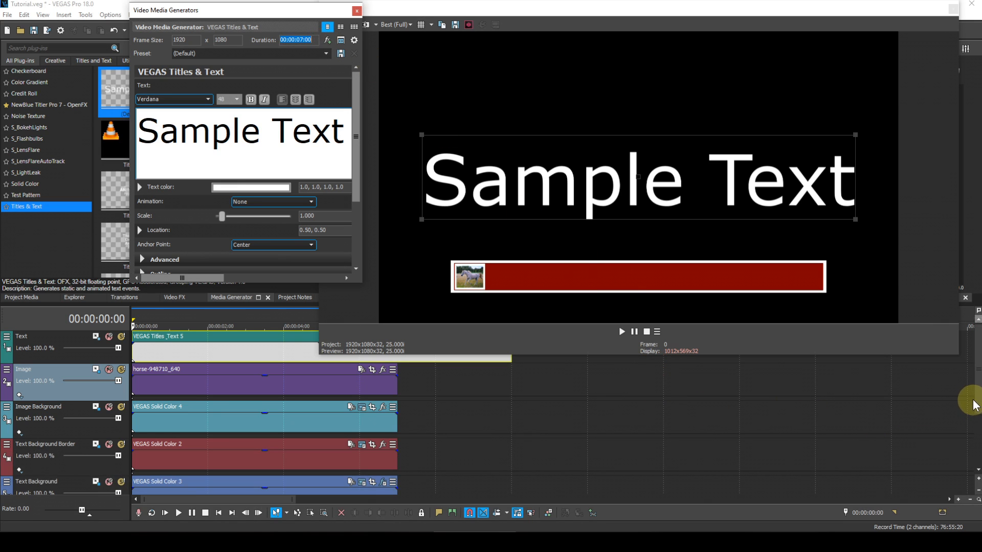
Trim the title clip on the Text track to end with the clips below
{"action": "scroll", "coordinate": [476, 421], "scroll_direction": "up", "scroll_amount": 2}
{"action": "scroll", "coordinate": [475, 420], "scroll_direction": "down", "scroll_amount": 2}
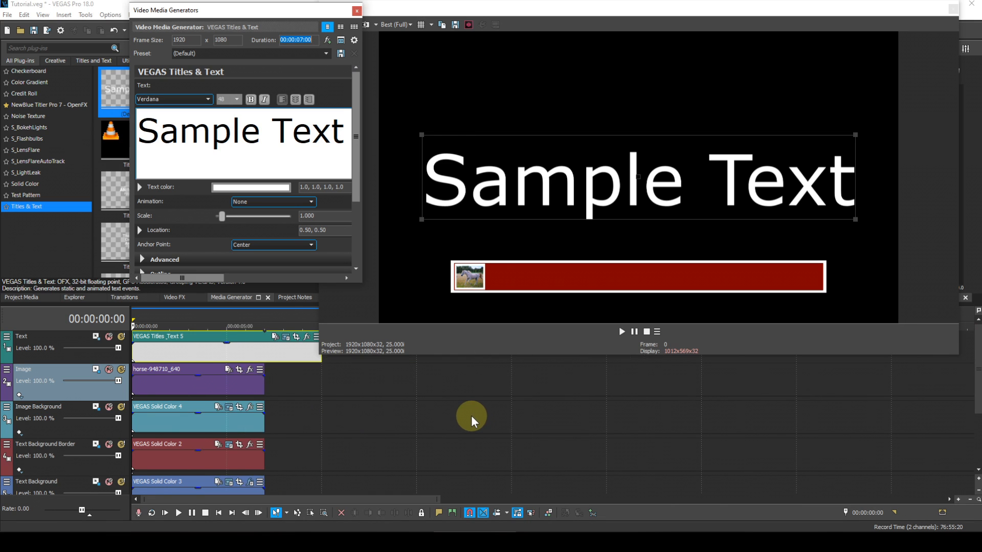
{"action": "scroll", "coordinate": [473, 417], "scroll_direction": "down", "scroll_amount": 1}
{"action": "left_click_drag", "start_coordinate": [273, 352], "coordinate": [241, 351]}
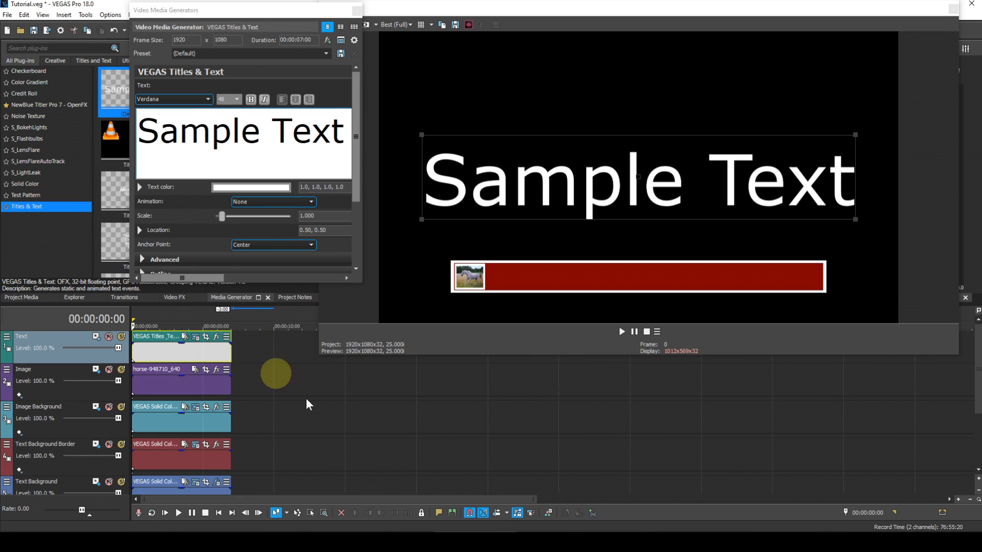
{"action": "scroll", "coordinate": [309, 404], "scroll_direction": "up", "scroll_amount": 2}
{"action": "scroll", "coordinate": [309, 406], "scroll_direction": "up", "scroll_amount": 1}
{"action": "scroll", "coordinate": [309, 405], "scroll_direction": "up", "scroll_amount": 1}
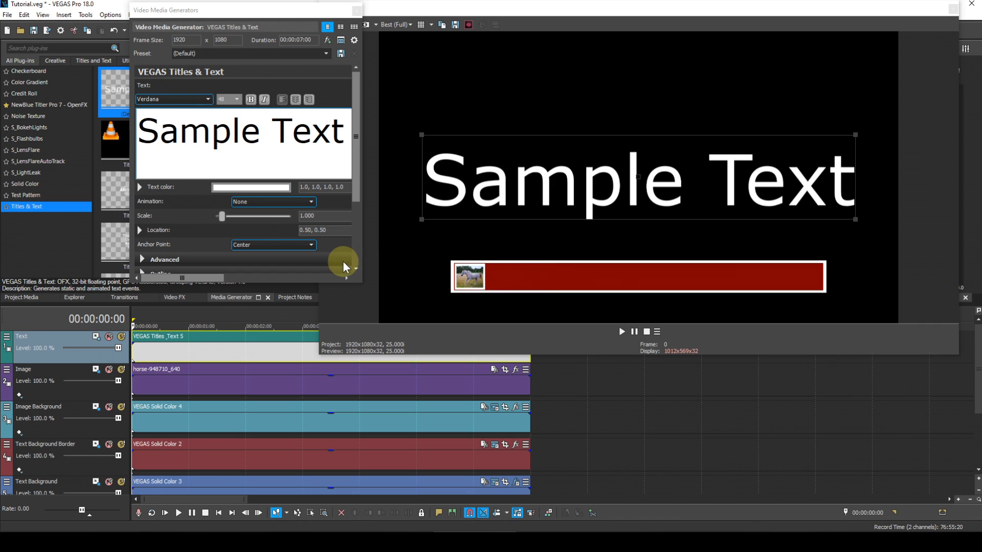
Set the title's anchor point to Center Left and change the font of the sample text to Times New Roman
{"action": "left_click", "coordinate": [311, 245]}
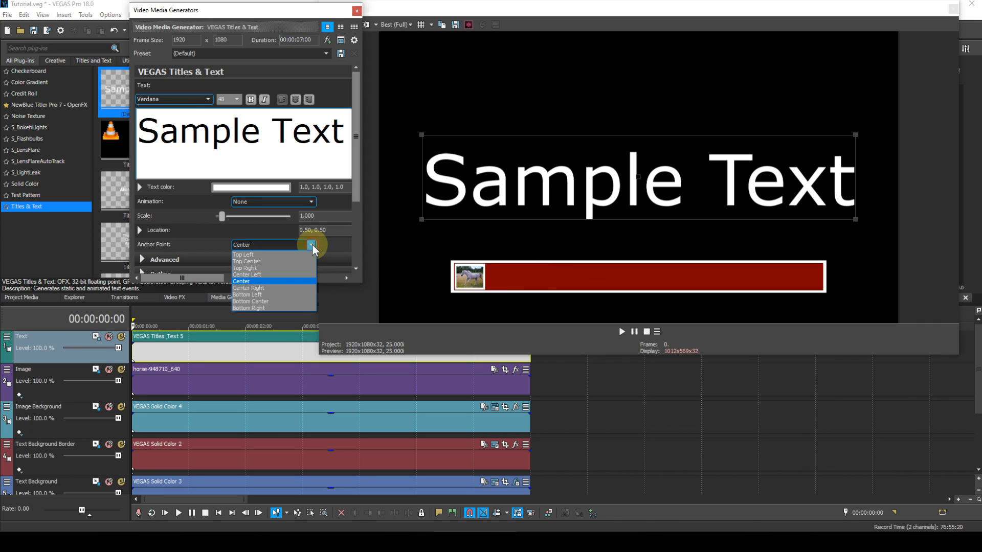
{"action": "left_click", "coordinate": [265, 276]}
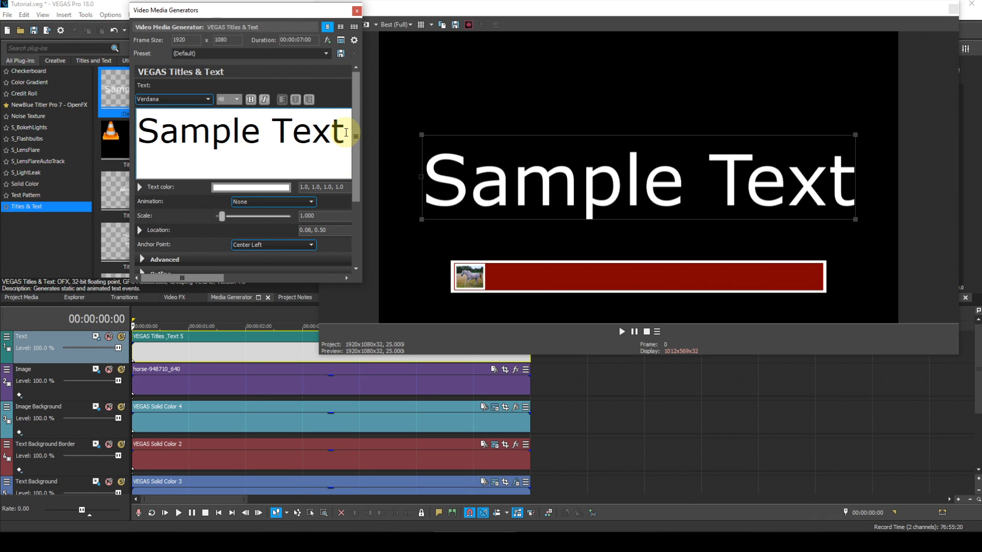
{"action": "triple_click", "coordinate": [346, 132]}
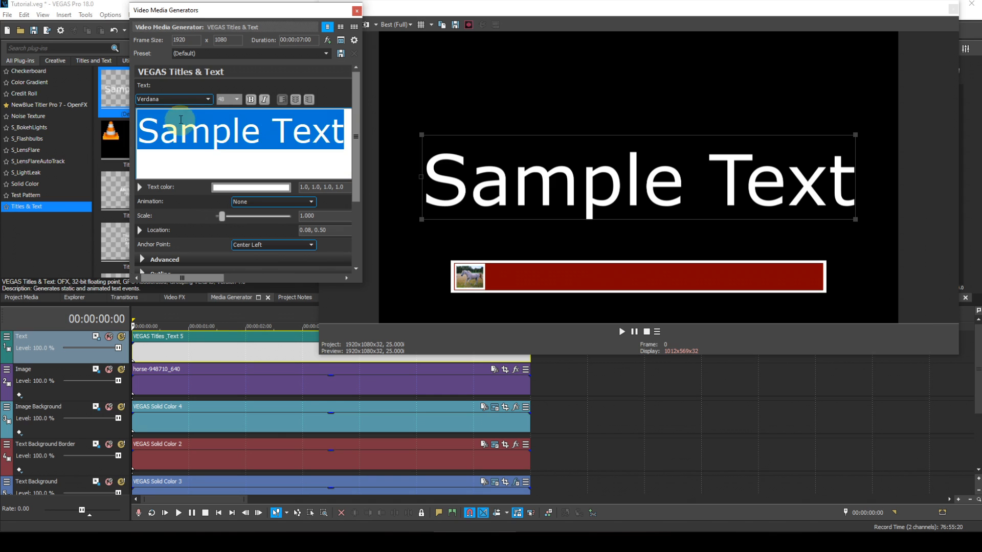
{"action": "left_click", "coordinate": [208, 100]}
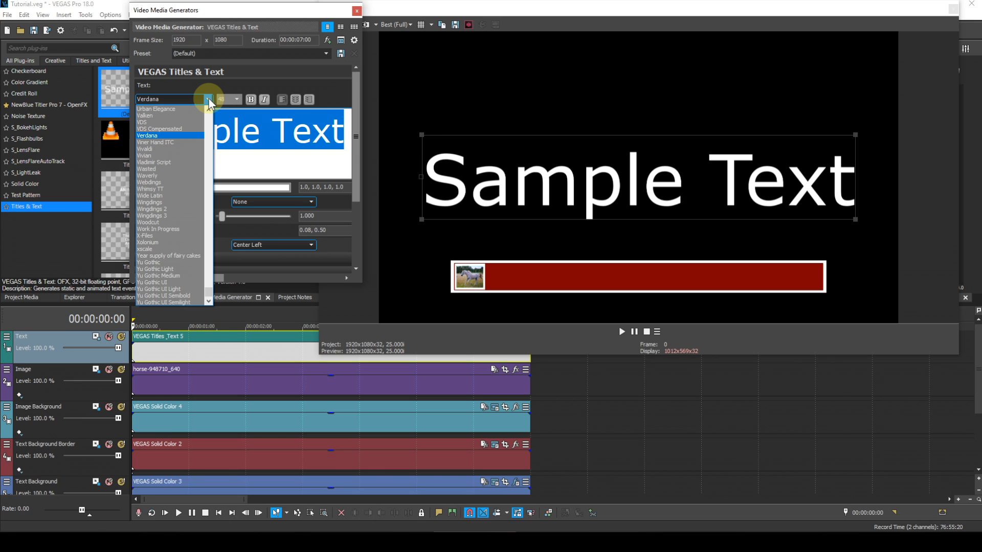
{"action": "key", "text": "shift+f"}
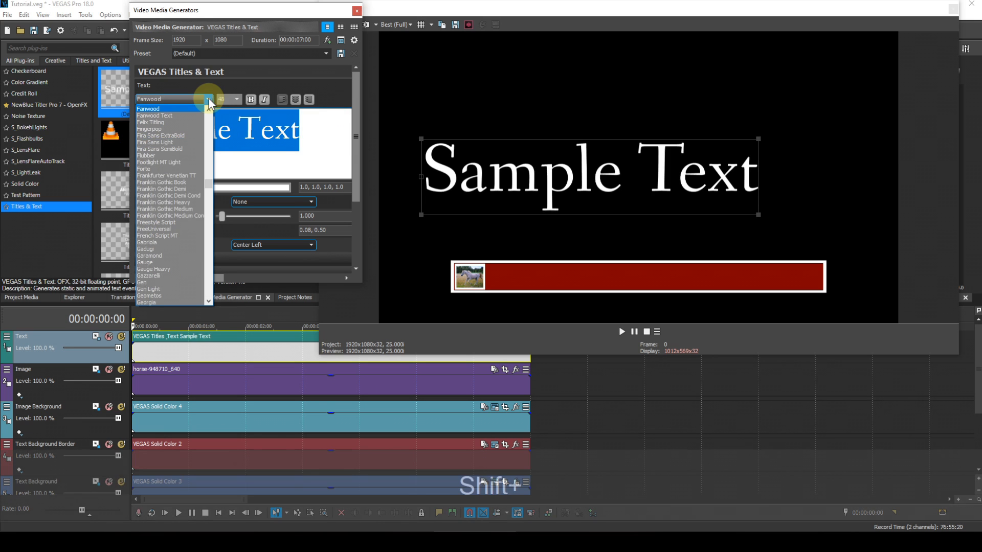
{"action": "key", "text": "shift+t"}
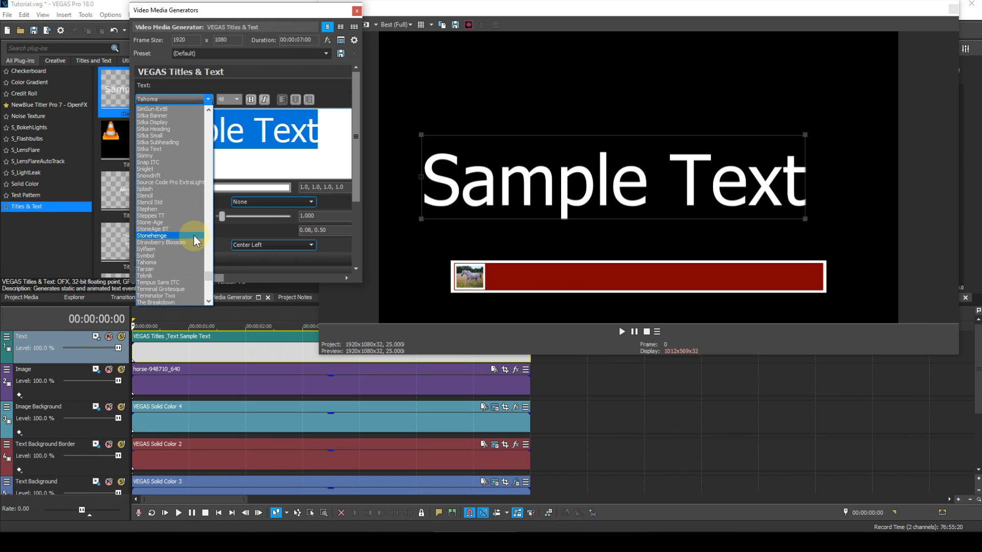
{"action": "scroll", "coordinate": [192, 235], "scroll_direction": "down", "scroll_amount": 4}
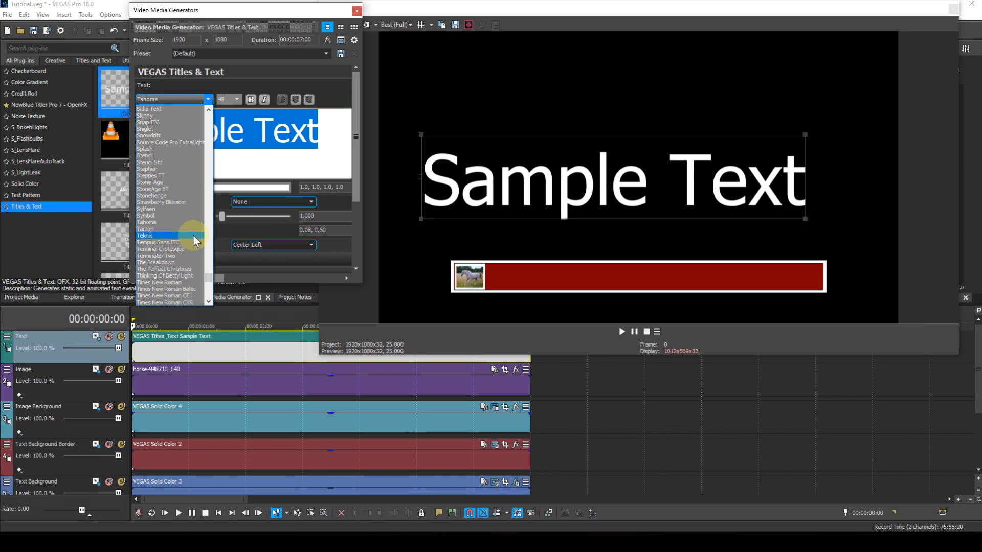
{"action": "scroll", "coordinate": [193, 234], "scroll_direction": "down", "scroll_amount": 1}
{"action": "left_click", "coordinate": [176, 262]}
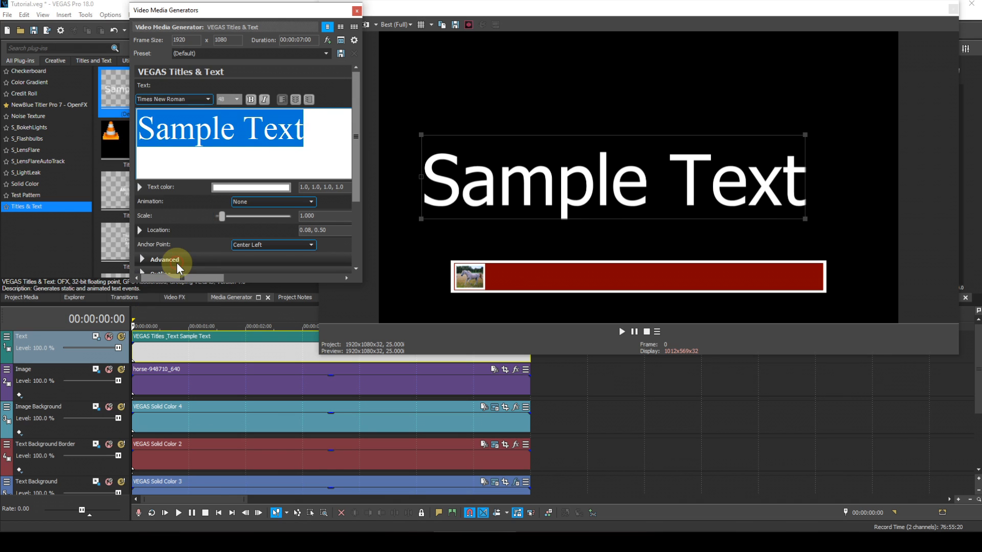
Set the sample text's font size to 14 and its text color to yellow (1.0, 1.0, 0.0, 1.0)
{"action": "left_click", "coordinate": [238, 99]}
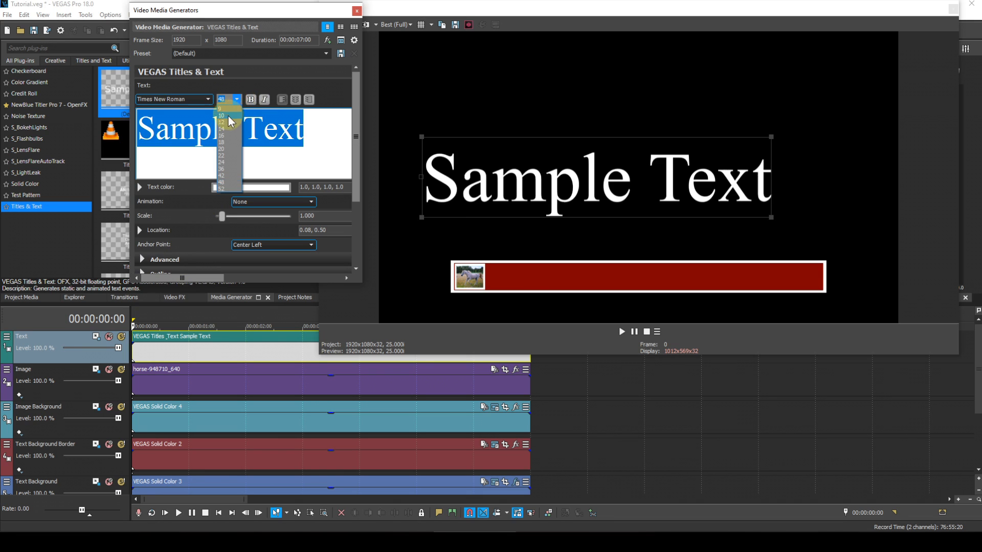
{"action": "left_click", "coordinate": [224, 129]}
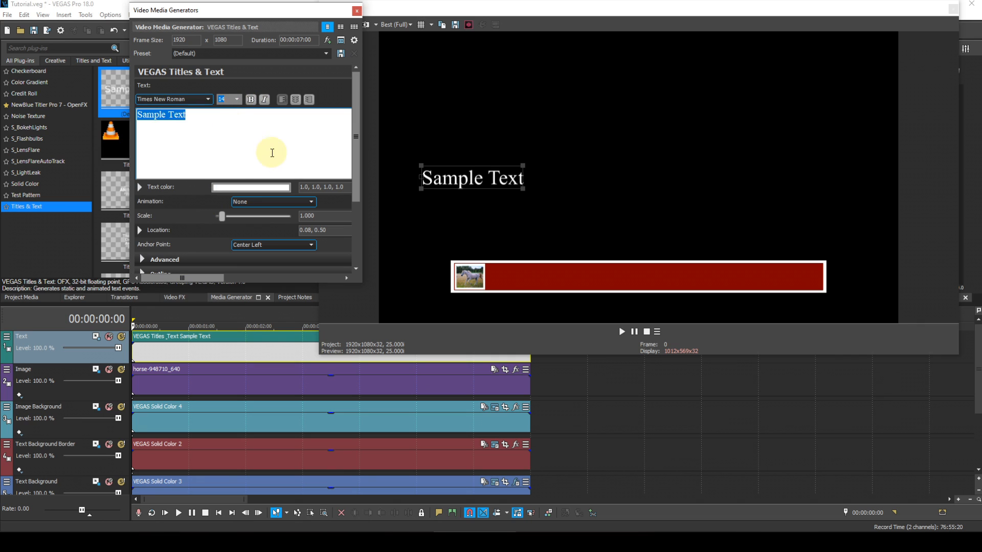
{"action": "left_click", "coordinate": [261, 188]}
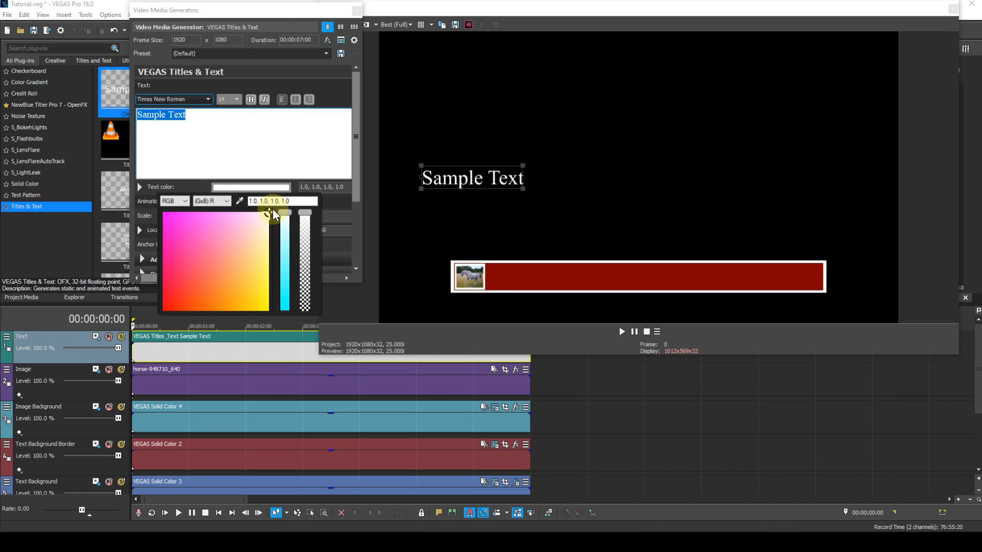
{"action": "left_click_drag", "start_coordinate": [273, 215], "coordinate": [275, 327]}
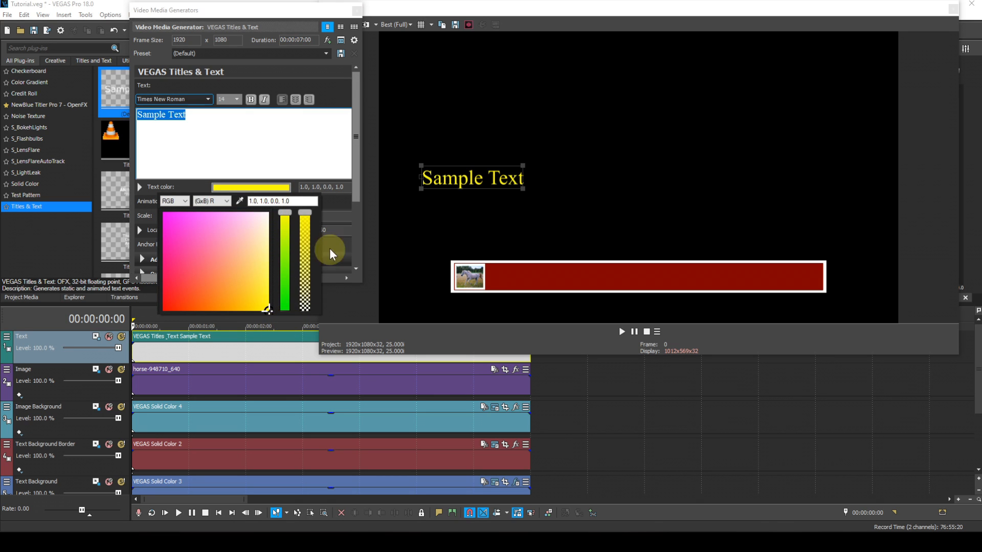
{"action": "left_click", "coordinate": [339, 200]}
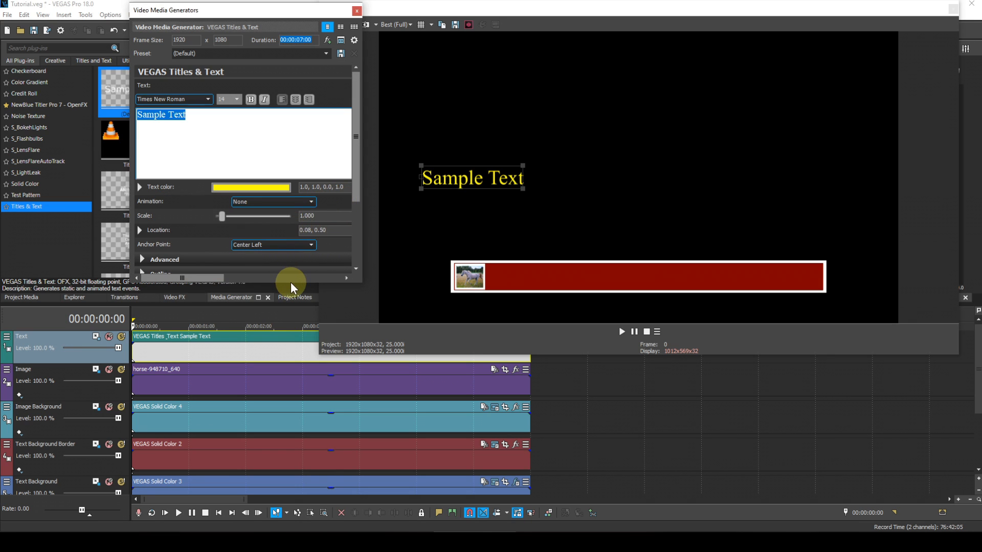
Give the title text an outline with a width of 5
{"action": "left_click_drag", "start_coordinate": [287, 283], "coordinate": [284, 393]}
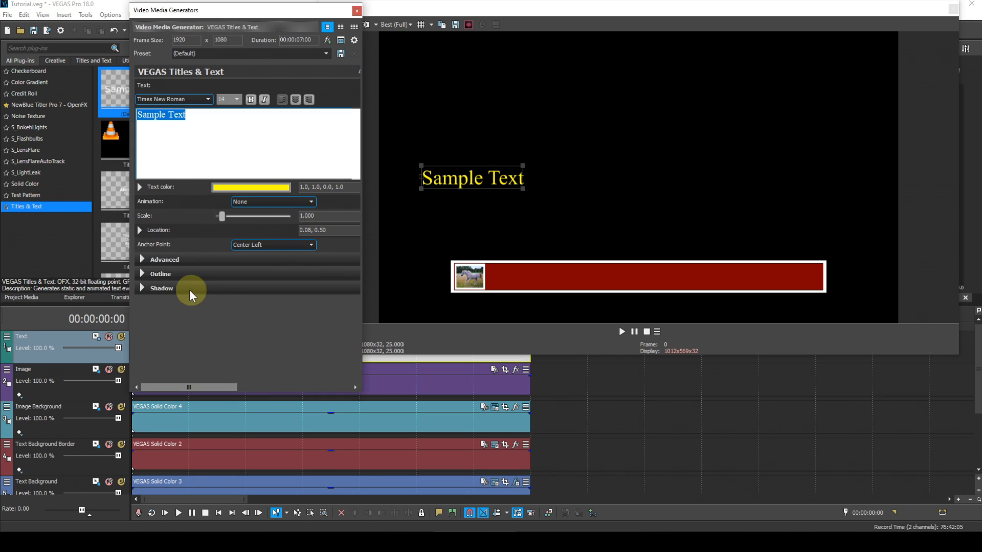
{"action": "left_click", "coordinate": [142, 275]}
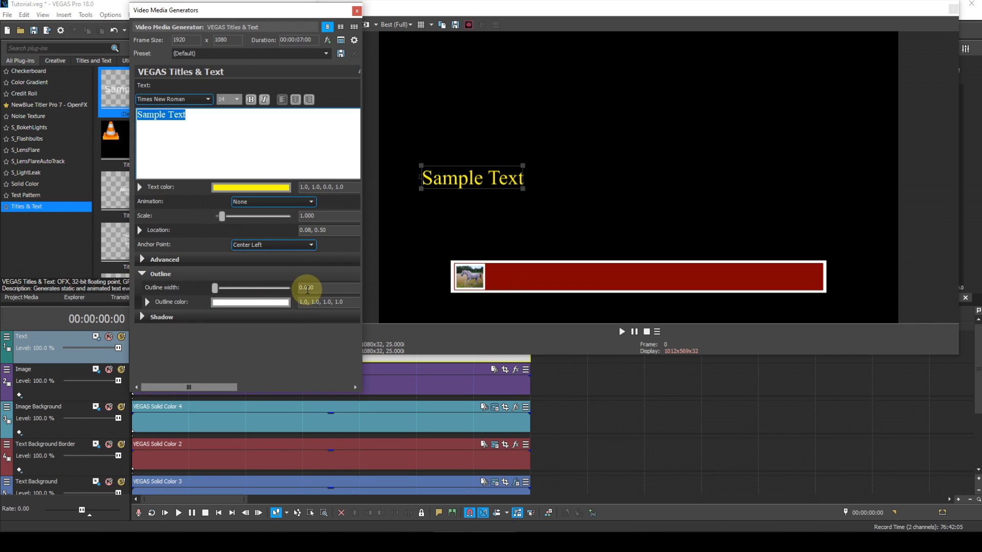
{"action": "left_click_drag", "start_coordinate": [315, 287], "coordinate": [292, 288]}
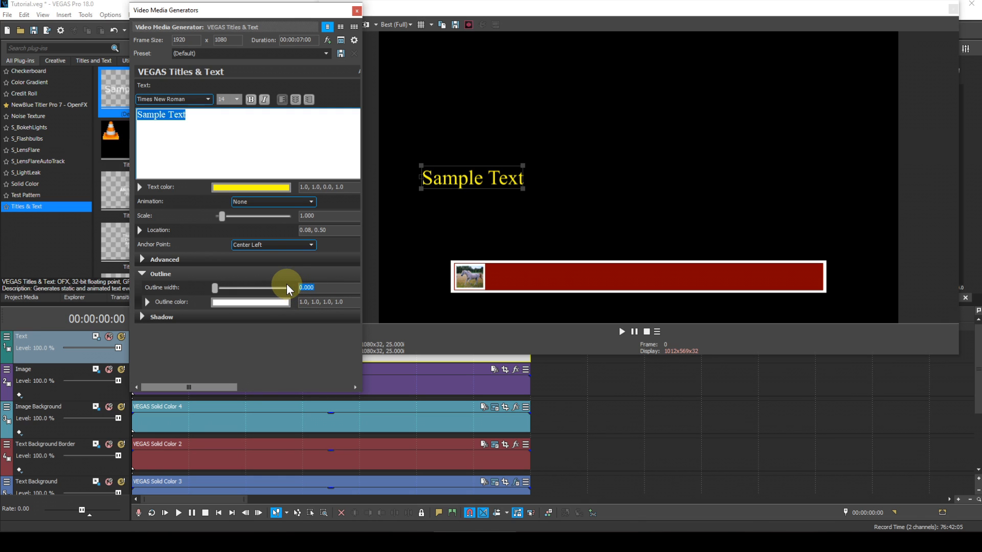
{"action": "type", "text": "5"}
{"action": "key", "text": "Return"}
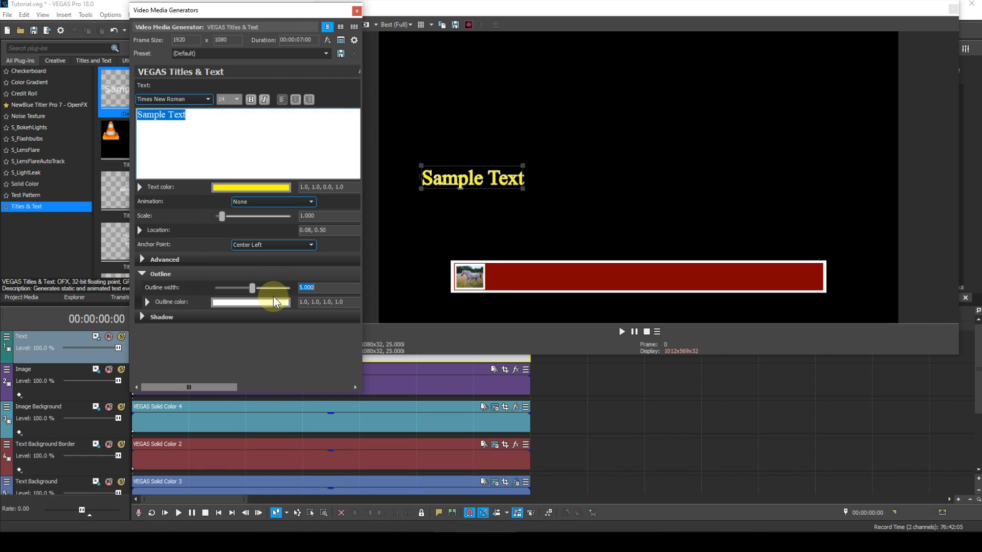
Switch the outline color picker to HSV and set the title's outline color to black
{"action": "left_click", "coordinate": [268, 302]}
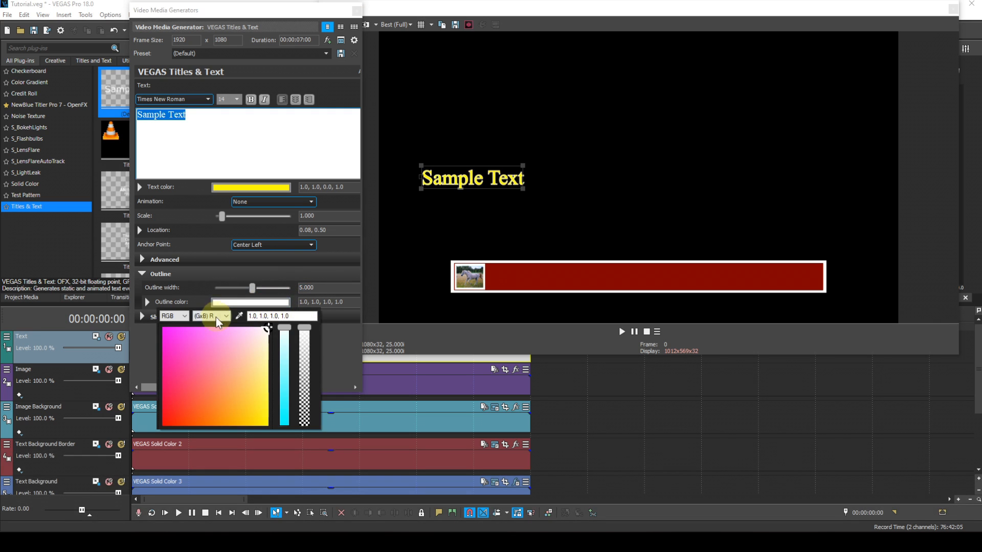
{"action": "left_click", "coordinate": [171, 315]}
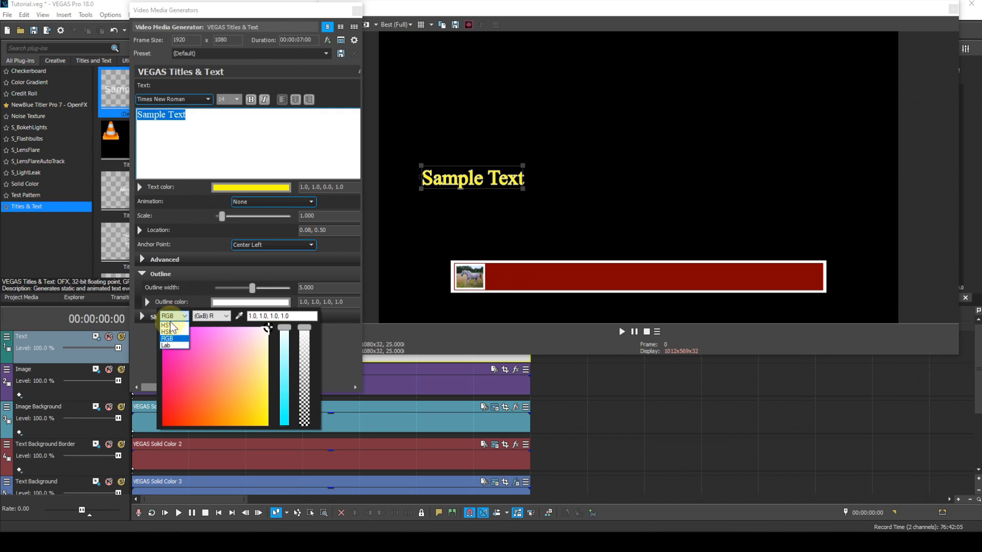
{"action": "left_click", "coordinate": [168, 325]}
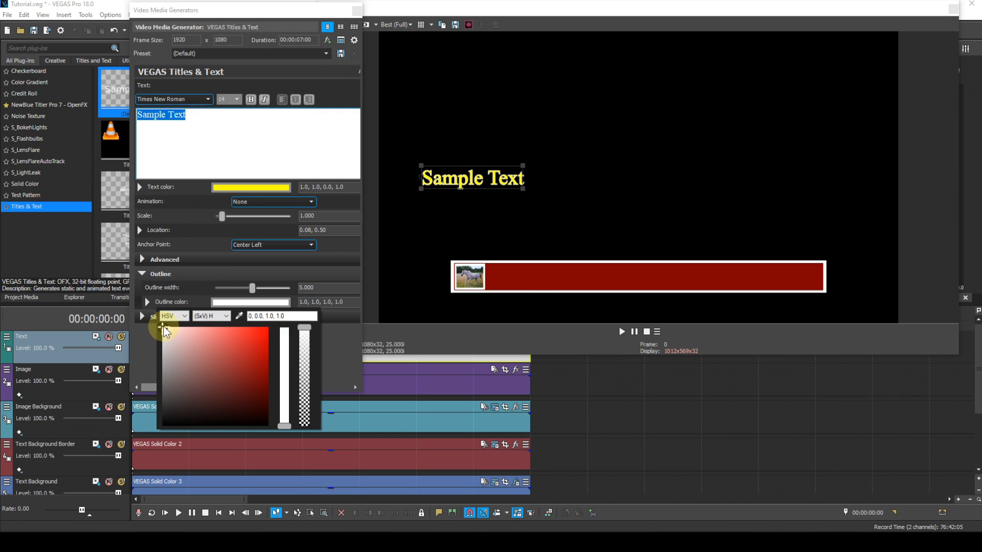
{"action": "left_click_drag", "start_coordinate": [160, 386], "coordinate": [156, 433]}
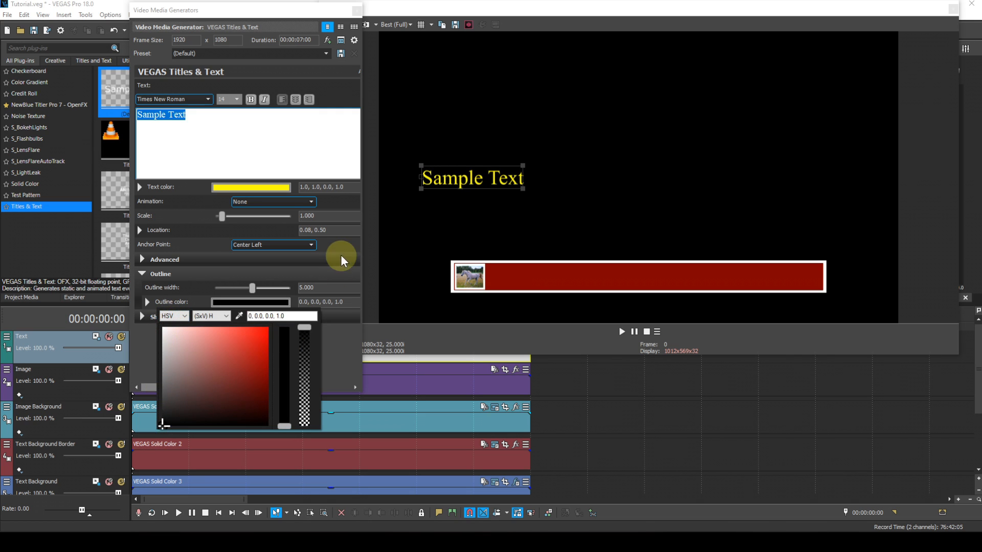
{"action": "left_click", "coordinate": [343, 272]}
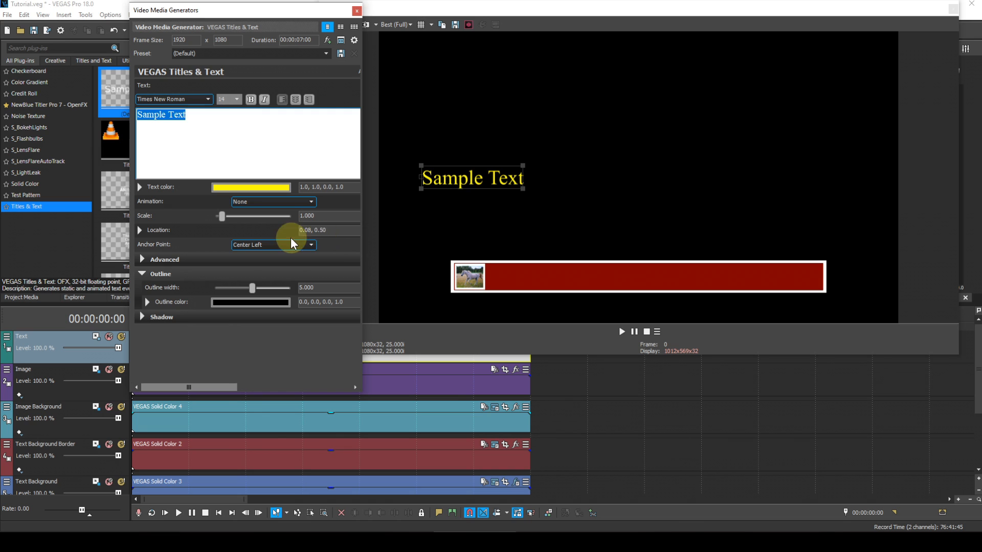
Set the title's location to 0.22, 0.16 to place it on the red bar, and close the media generator
{"action": "left_click", "coordinate": [140, 230]}
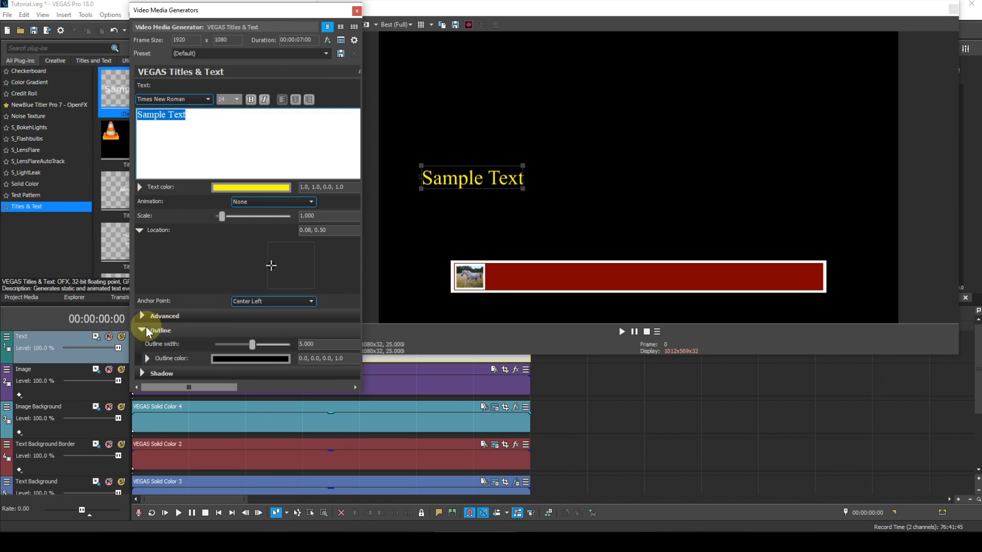
{"action": "left_click", "coordinate": [143, 330]}
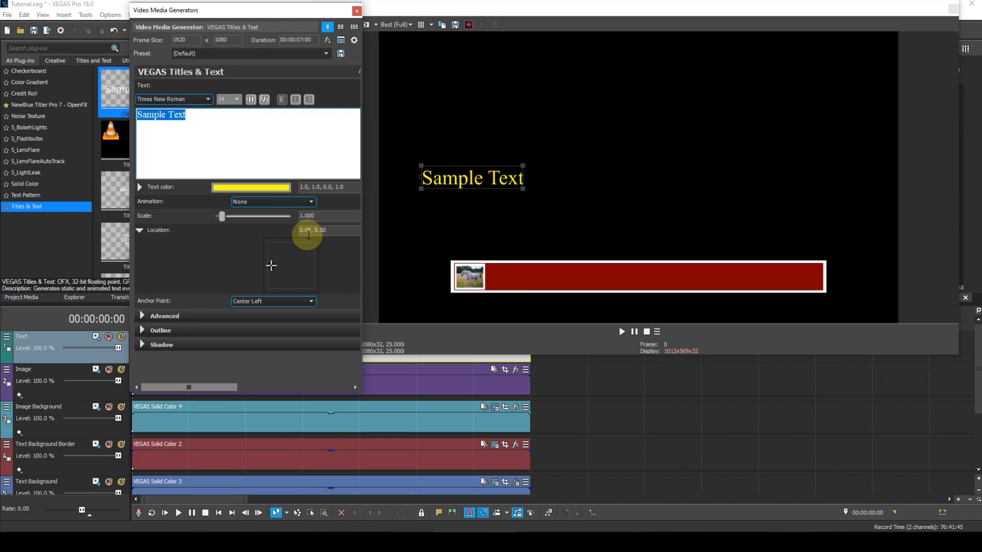
{"action": "left_click_drag", "start_coordinate": [311, 233], "coordinate": [298, 232]}
{"action": "key", "text": "BackSpace"}
{"action": "type", "text": ".22"}
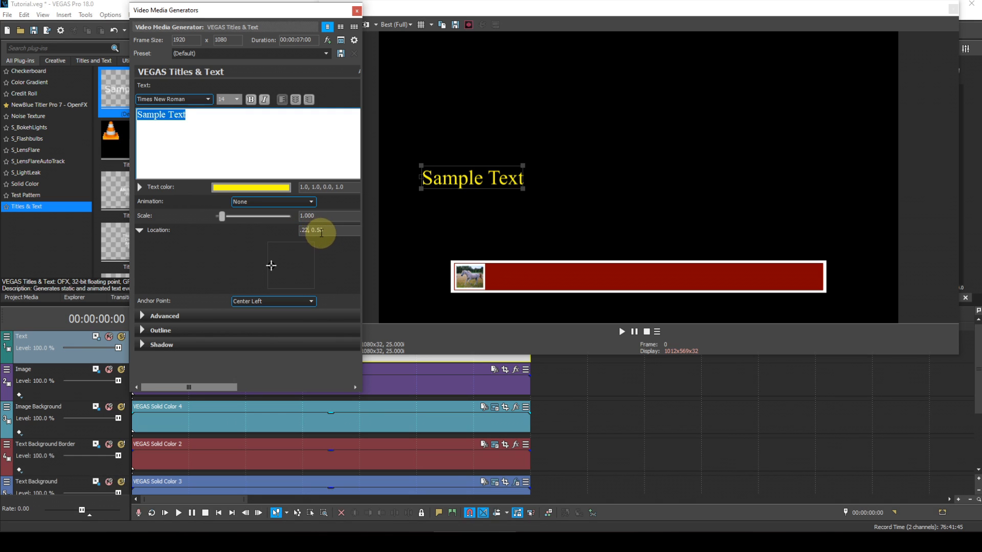
{"action": "left_click_drag", "start_coordinate": [323, 230], "coordinate": [317, 229]}
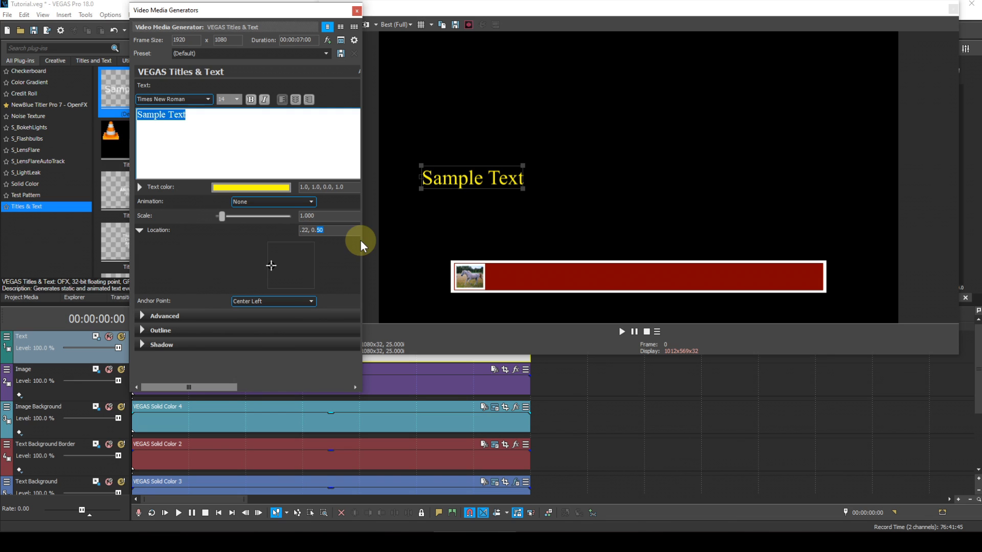
{"action": "type", "text": "16"}
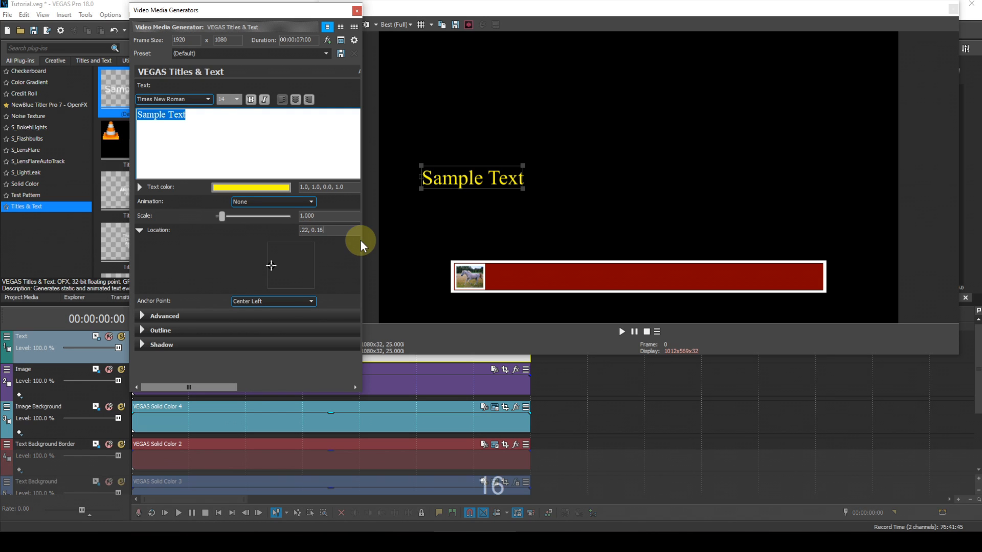
{"action": "key", "text": "Return"}
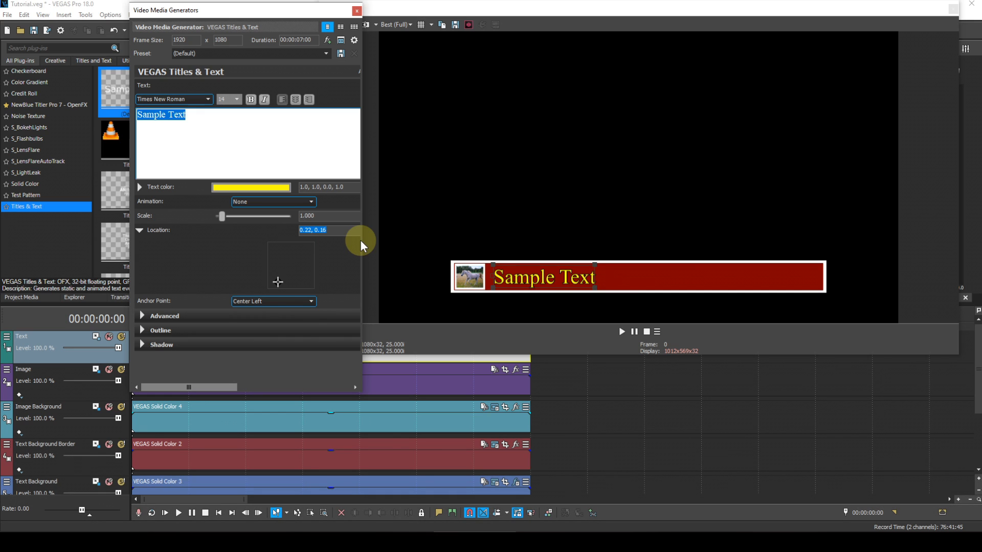
{"action": "left_click", "coordinate": [357, 11]}
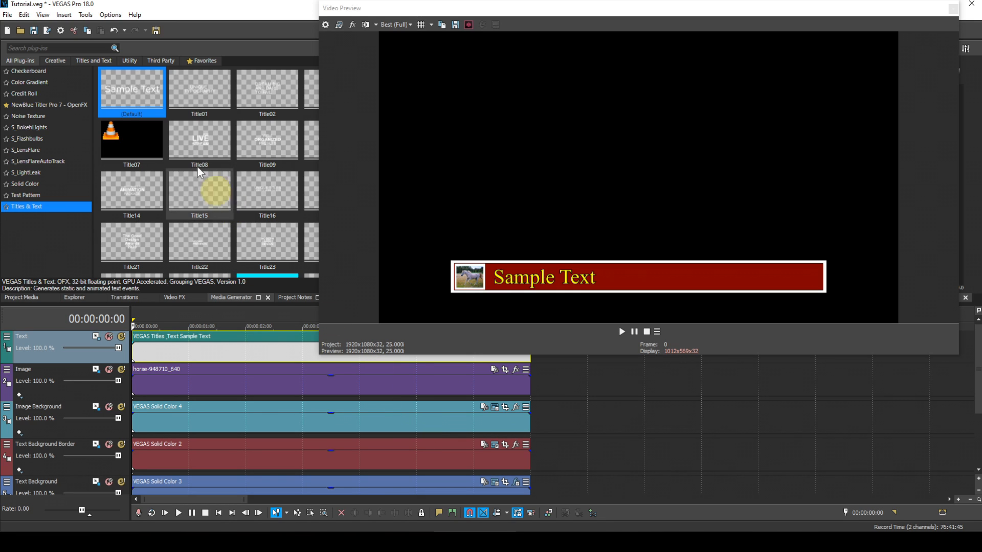
Save the project under the new name "Lower Third nest 01" in the Tut28Ep3 folder
{"action": "left_click", "coordinate": [8, 15]}
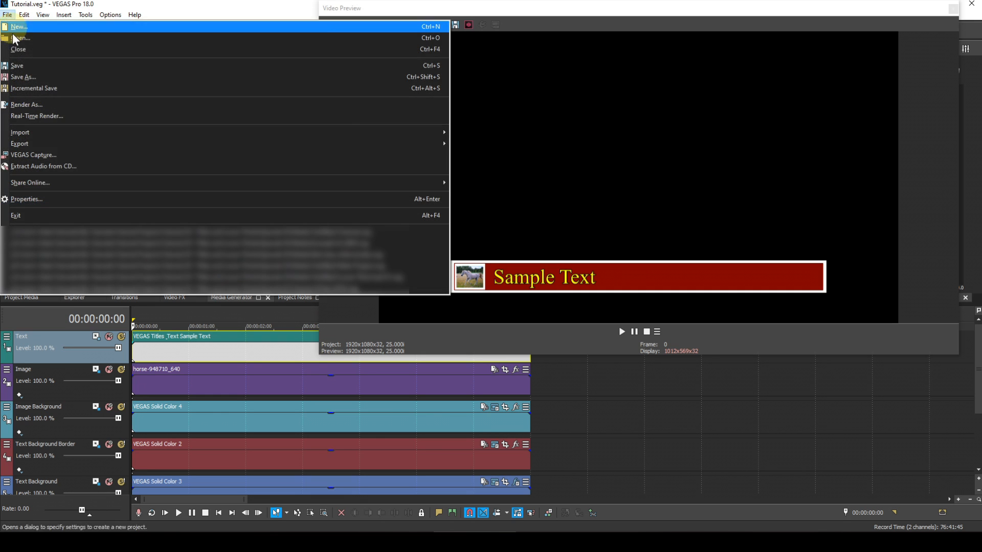
{"action": "left_click", "coordinate": [26, 77]}
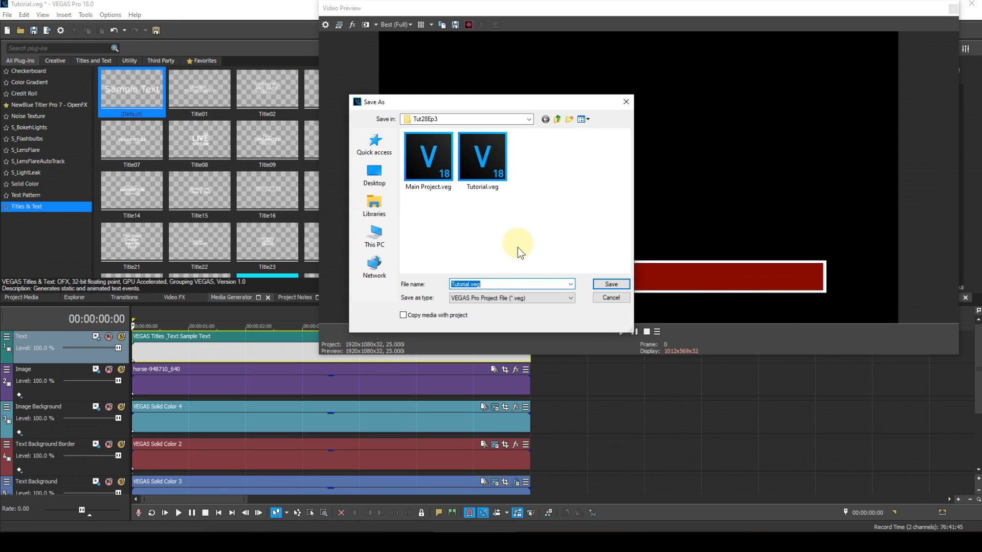
{"action": "type", "text": "Lo"}
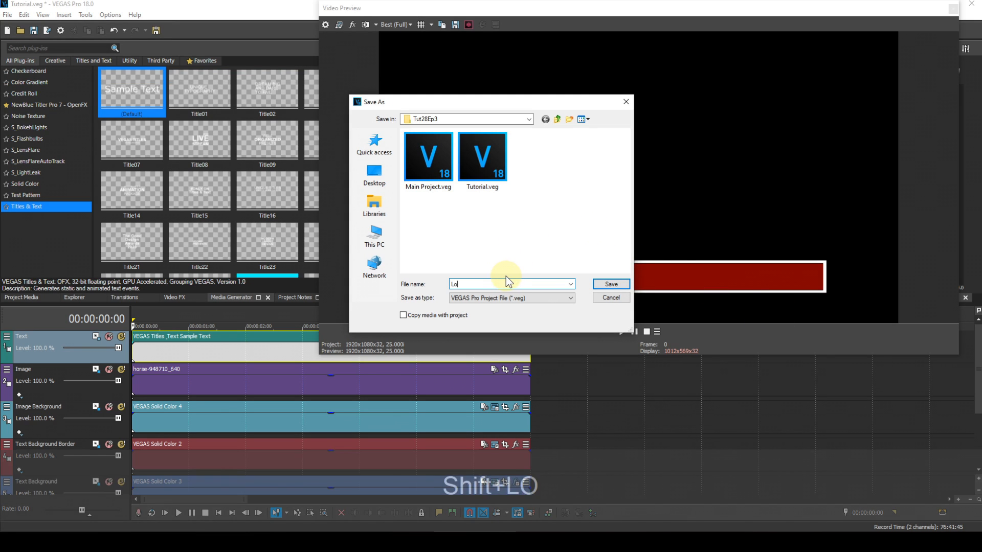
{"action": "type", "text": "wer Third"}
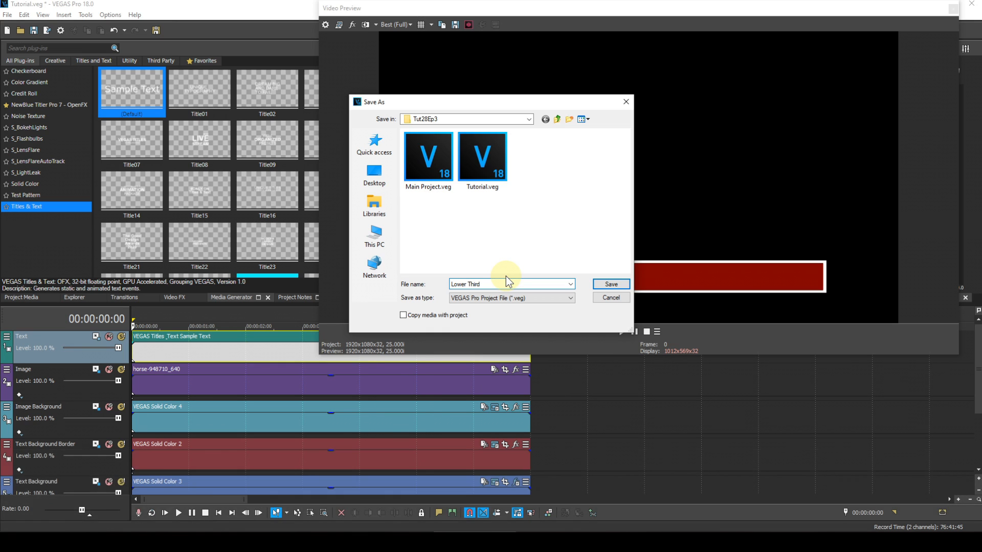
{"action": "type", "text": "nest 01"}
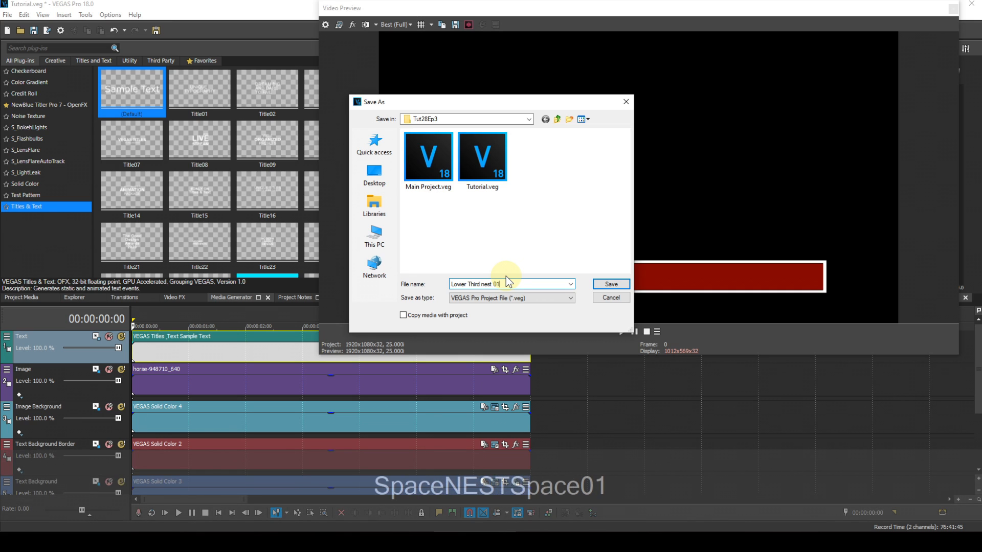
{"action": "left_click", "coordinate": [610, 285]}
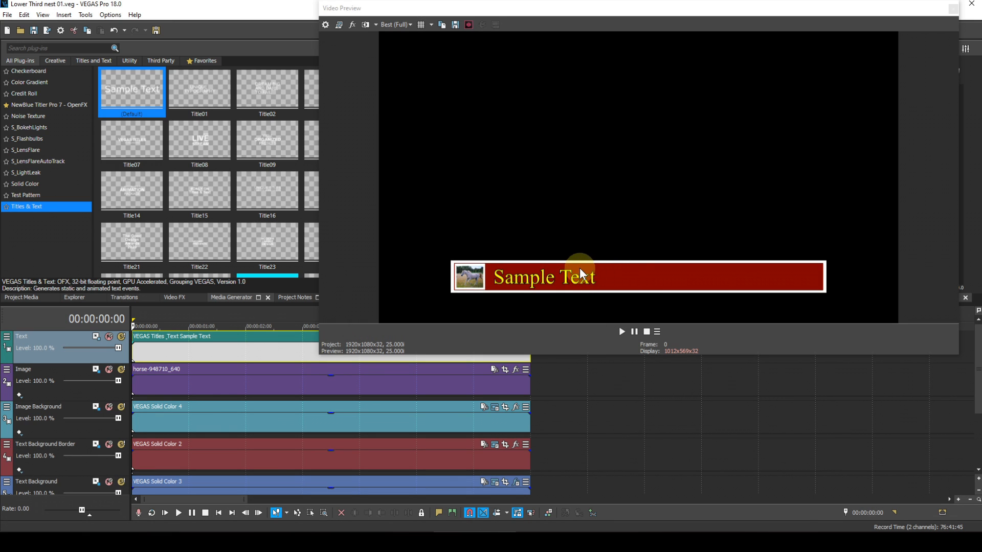
Close the nest project and open Main Project.veg from the Tut28Ep3 folder, showing the start of its timeline
{"action": "left_click", "coordinate": [9, 16]}
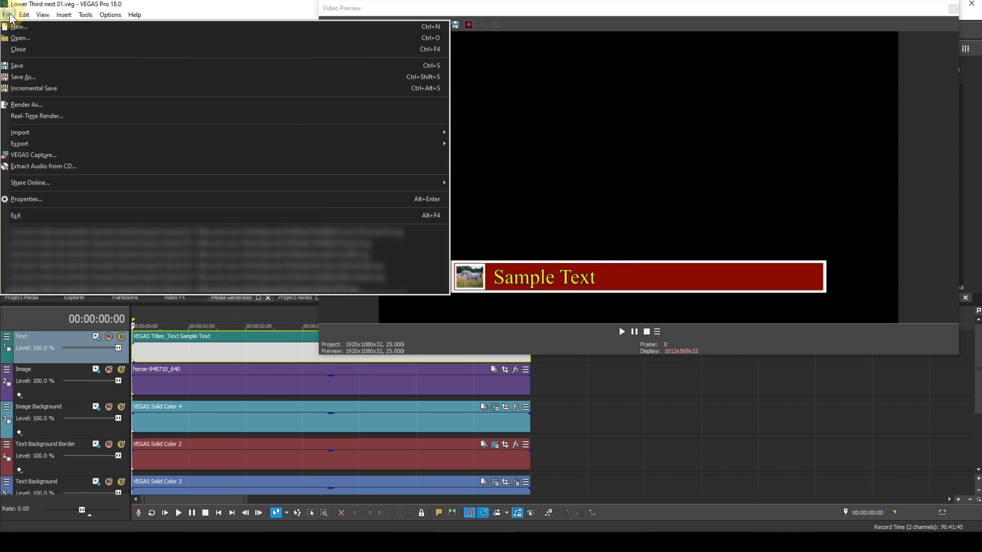
{"action": "left_click", "coordinate": [23, 50]}
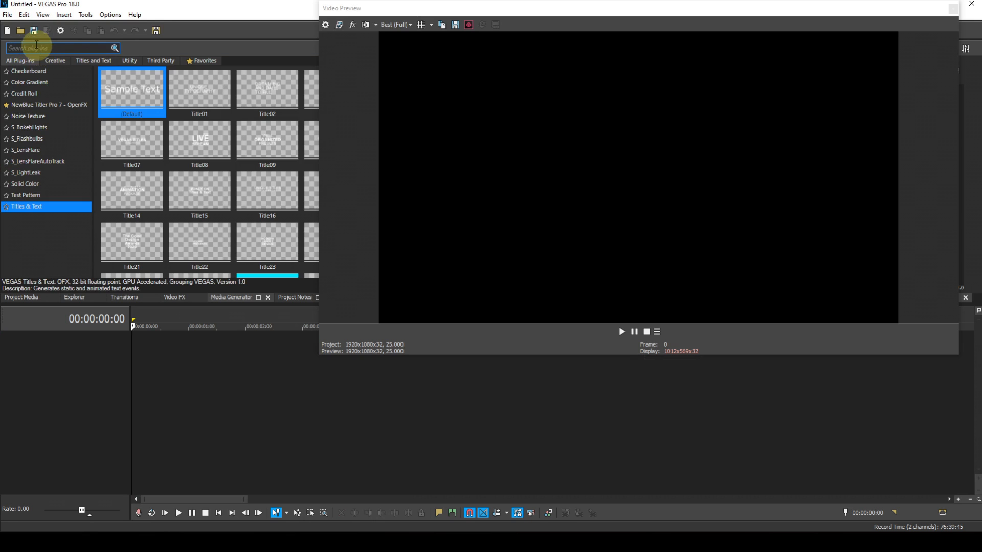
{"action": "left_click", "coordinate": [11, 20]}
{"action": "left_click", "coordinate": [16, 38]}
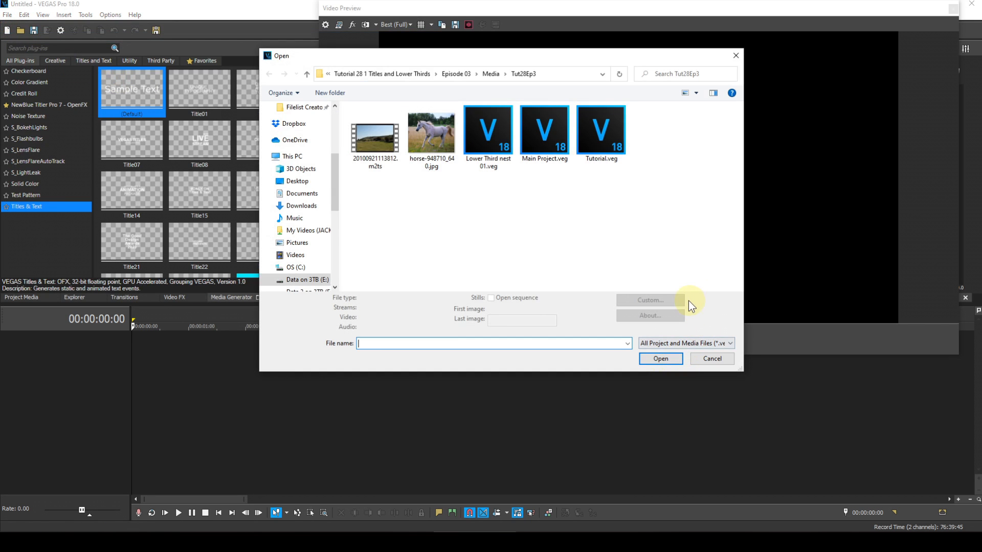
{"action": "left_click", "coordinate": [545, 132]}
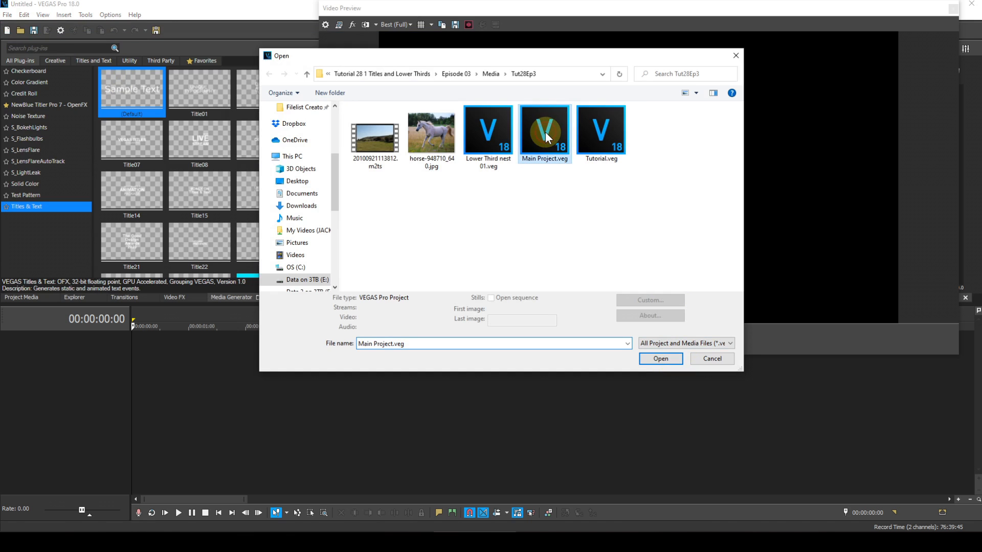
{"action": "left_click", "coordinate": [664, 358]}
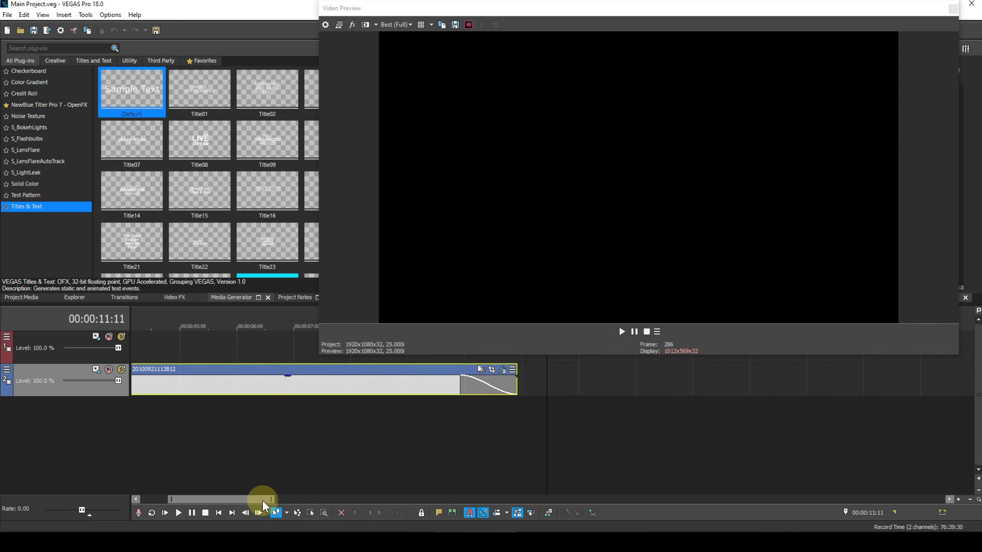
{"action": "left_click_drag", "start_coordinate": [262, 498], "coordinate": [230, 495]}
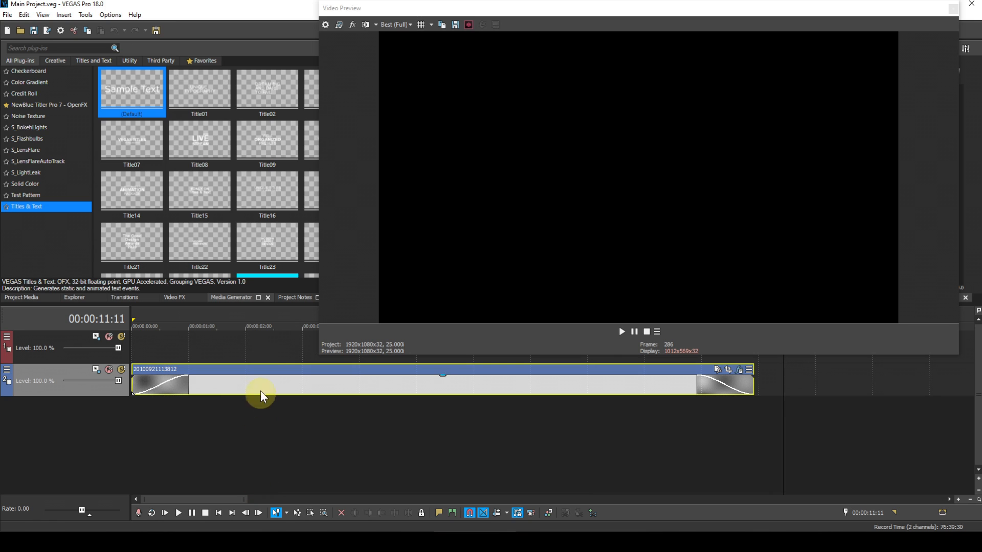
Place the cursor at 00:00:02:08 on the empty upper track and refresh the Tut28Ep3 folder's file listing in the Explorer
{"action": "left_click", "coordinate": [263, 353]}
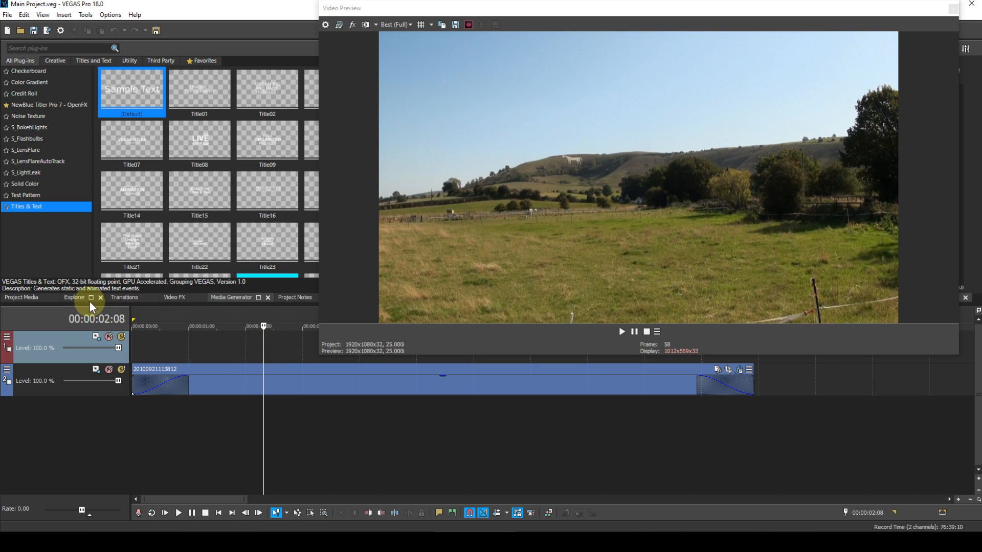
{"action": "left_click", "coordinate": [75, 298]}
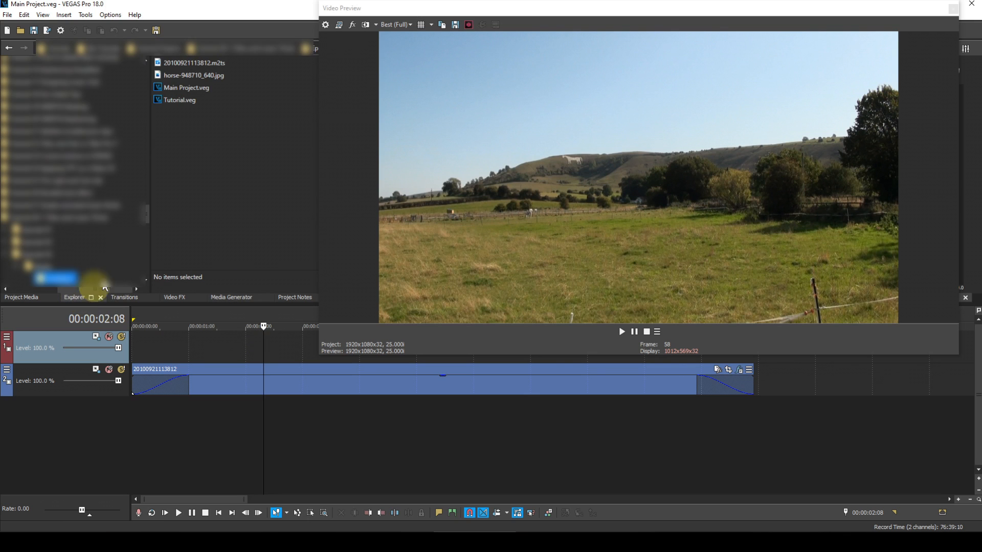
{"action": "left_click", "coordinate": [201, 87]}
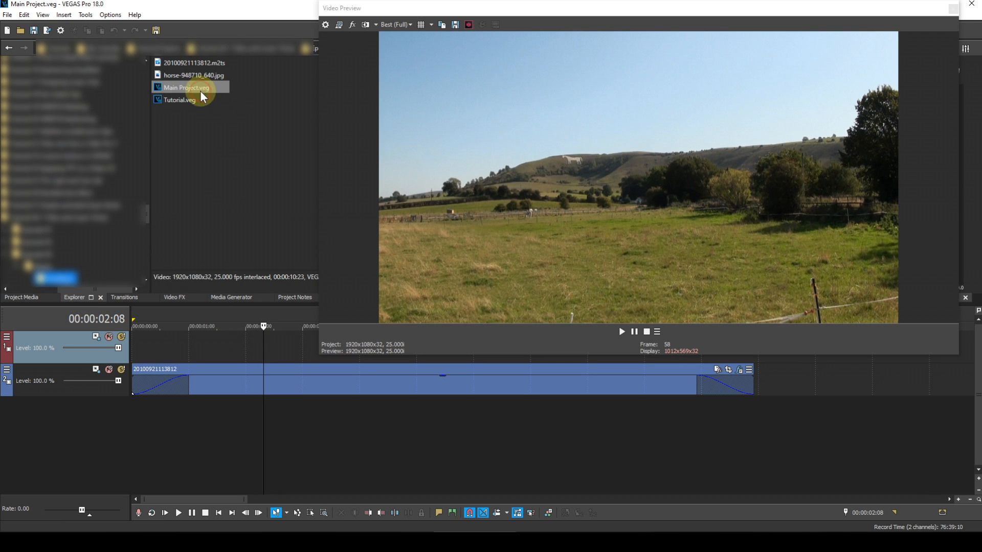
{"action": "left_click_drag", "start_coordinate": [201, 90], "coordinate": [242, 151]}
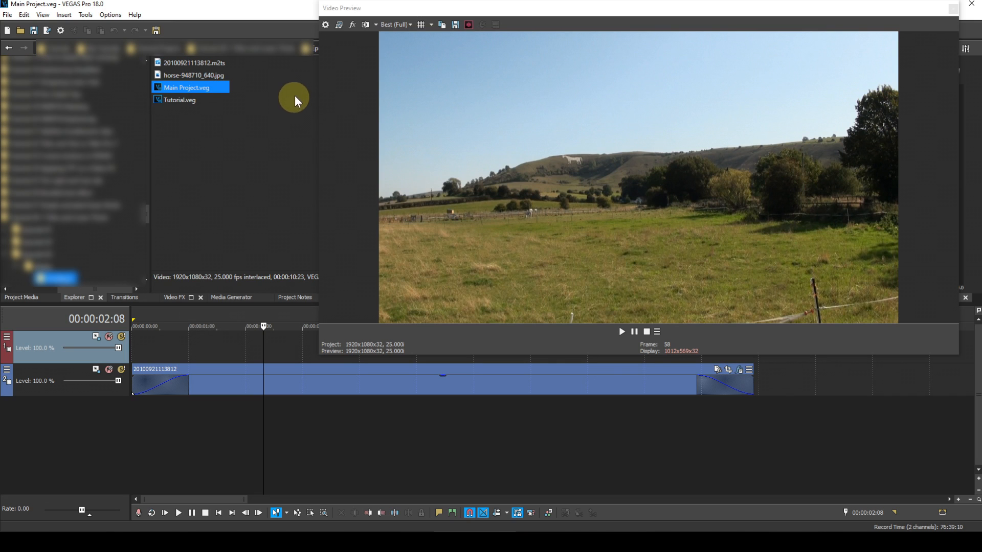
{"action": "left_click_drag", "start_coordinate": [542, 7], "coordinate": [522, 143]}
{"action": "left_click", "coordinate": [469, 47]}
{"action": "left_click", "coordinate": [470, 48]}
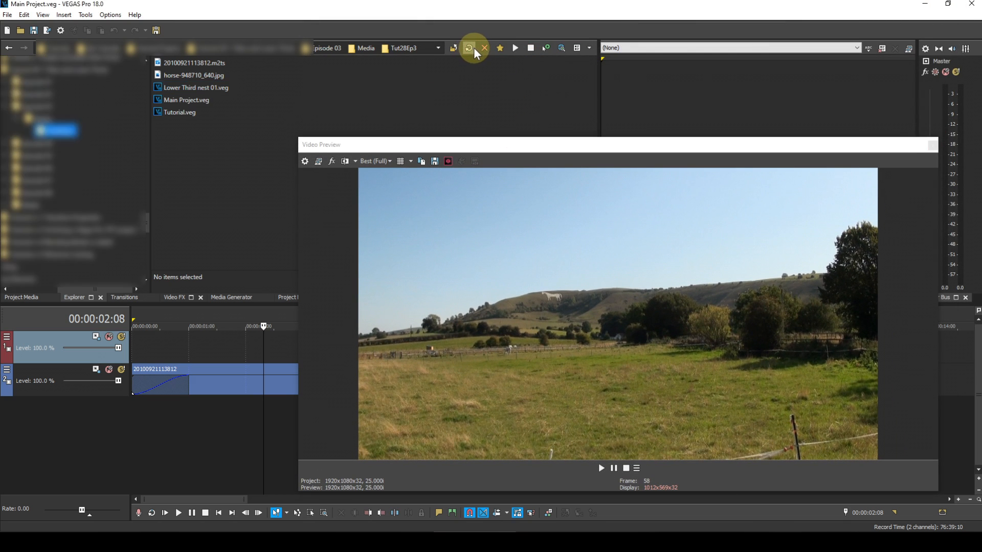
{"action": "left_click_drag", "start_coordinate": [563, 146], "coordinate": [581, 14]}
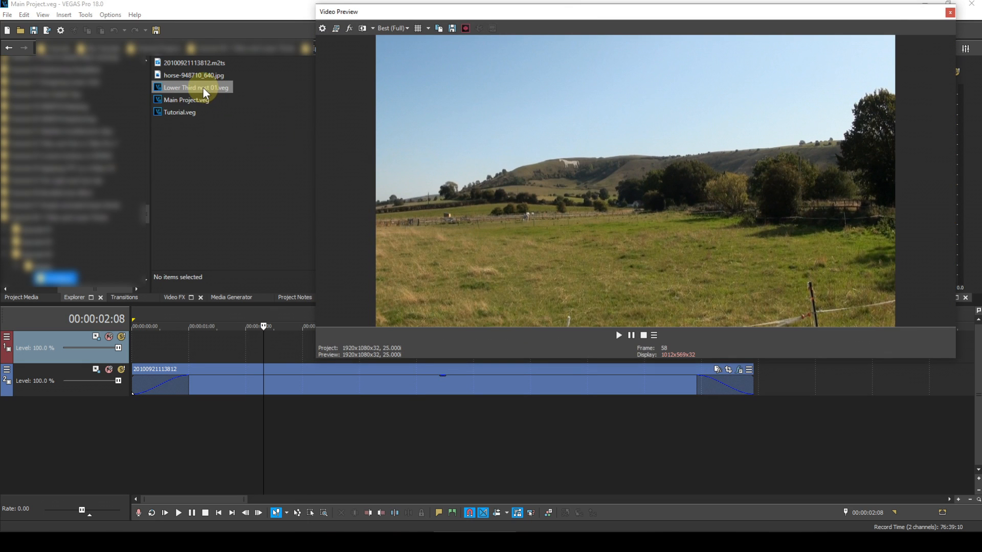
Nest Lower Third nest 01.veg on the empty upper track, starting at 00:00:01:23, and make the whole event visible
{"action": "left_click_drag", "start_coordinate": [202, 87], "coordinate": [244, 357]}
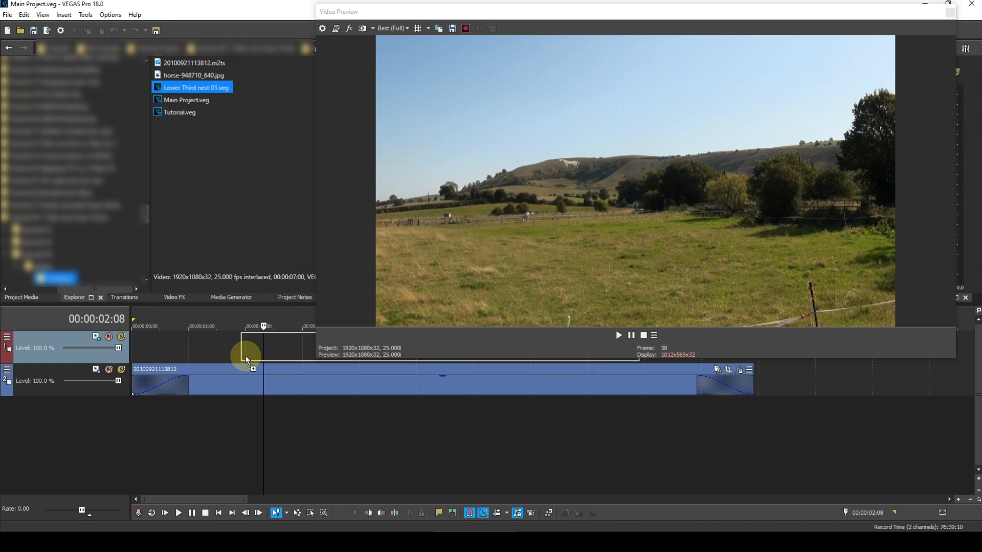
{"action": "left_click_drag", "start_coordinate": [247, 355], "coordinate": [247, 356]}
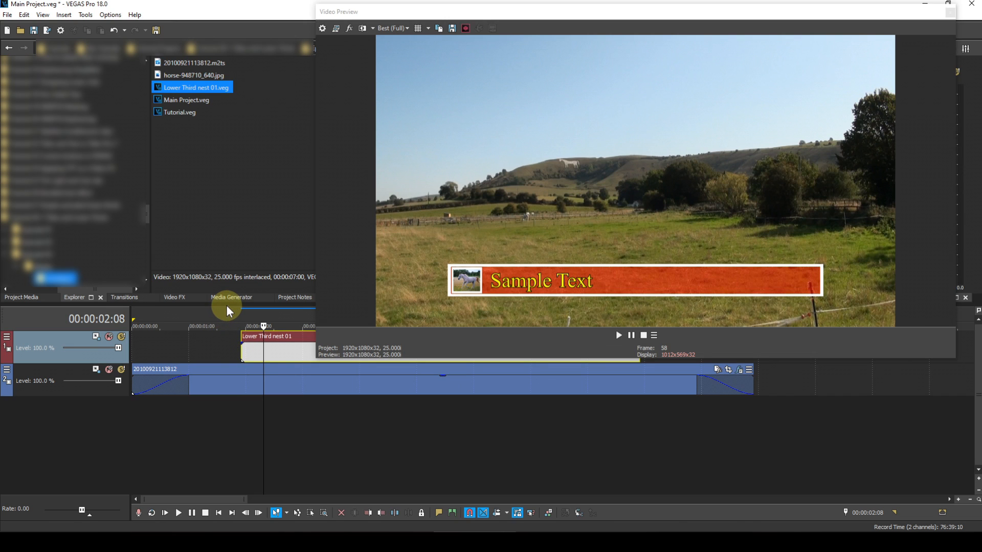
{"action": "left_click_drag", "start_coordinate": [227, 306], "coordinate": [219, 368]}
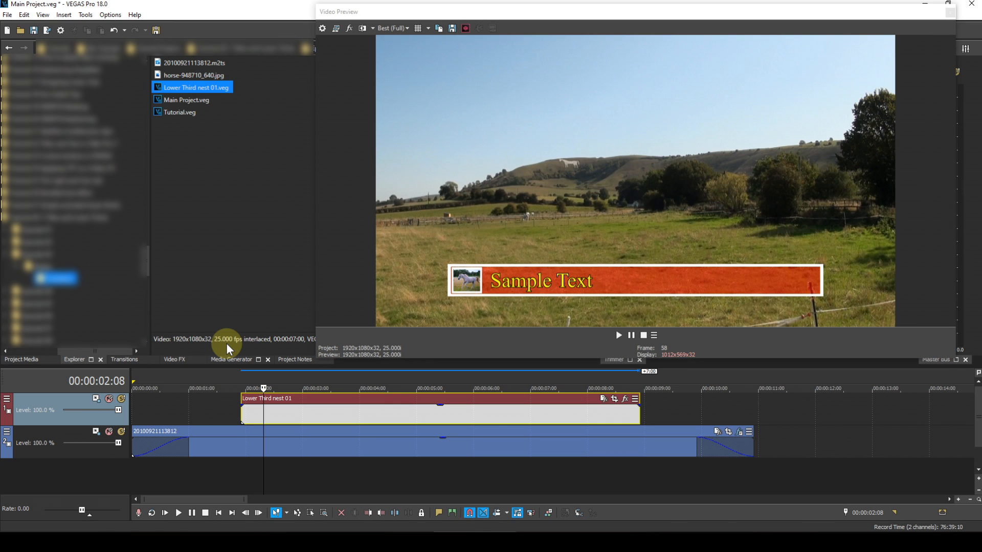
Open track motion for track 1 and add a position keyframe at 00:00:01:23, the start of the nested event
{"action": "left_click", "coordinate": [98, 397]}
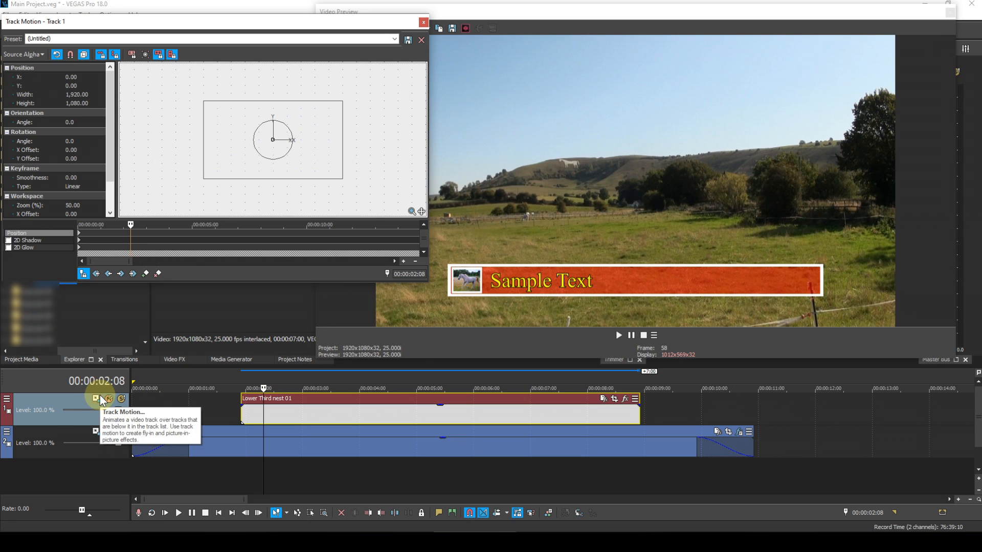
{"action": "left_click", "coordinate": [241, 380]}
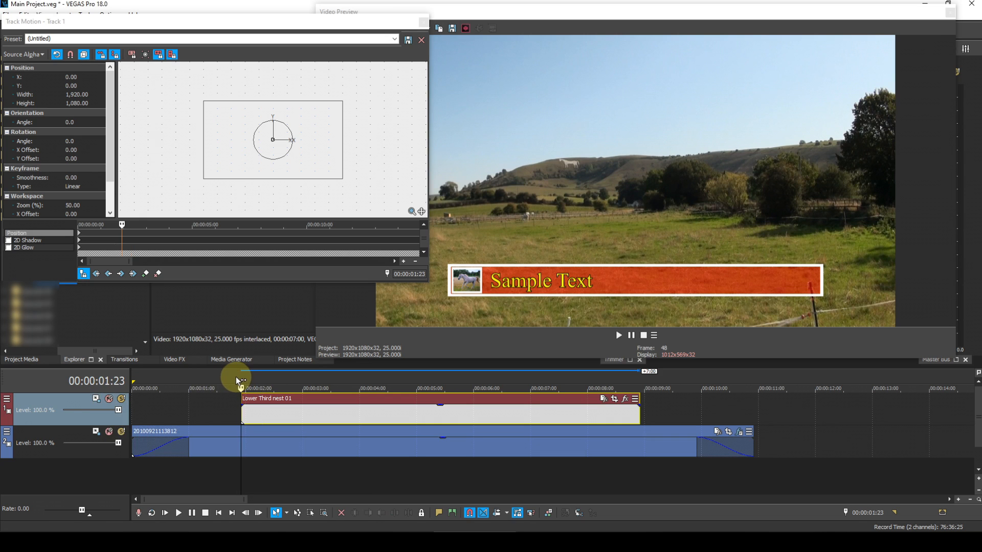
{"action": "left_click", "coordinate": [144, 274]}
{"action": "left_click", "coordinate": [145, 274]}
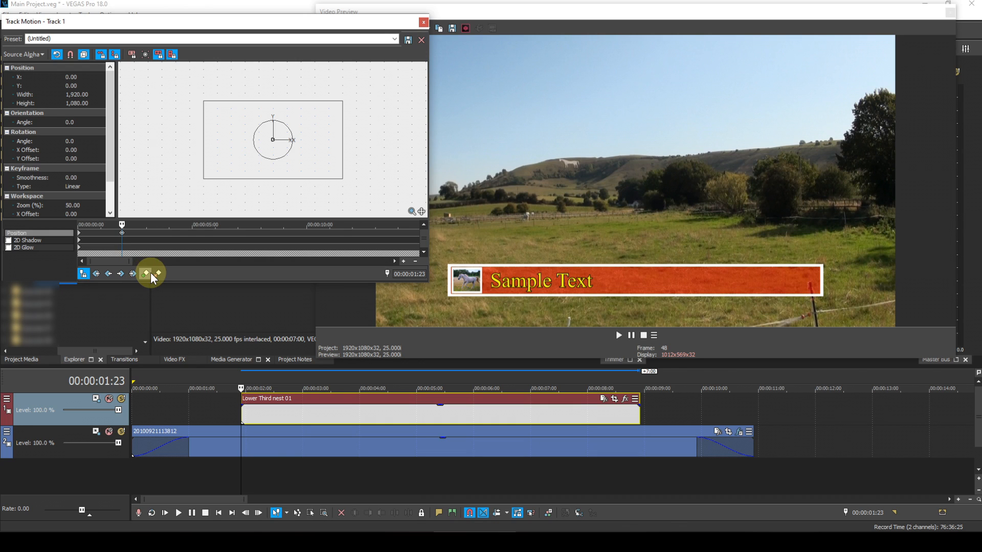
Set the track motion position Y to -377.98 and the height to 0.7 at the first event keyframe
{"action": "left_click", "coordinate": [88, 86]}
{"action": "type", "text": "-3"}
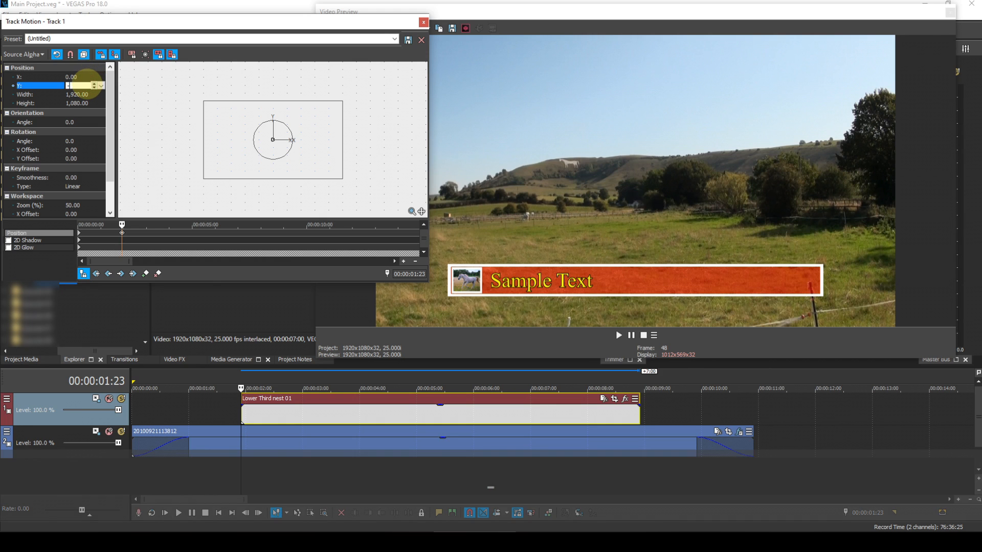
{"action": "type", "text": "77.98"}
{"action": "key", "text": "Return"}
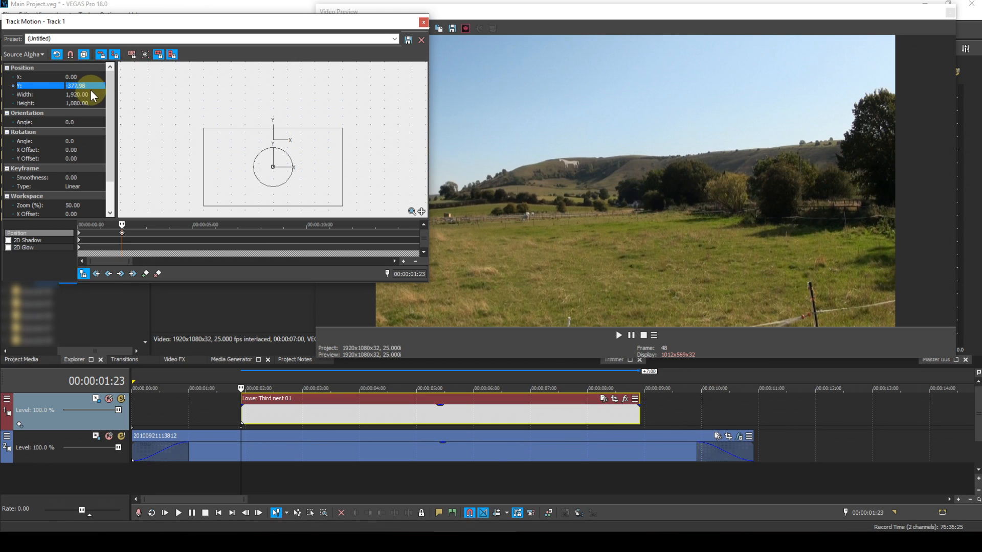
{"action": "left_click", "coordinate": [90, 102]}
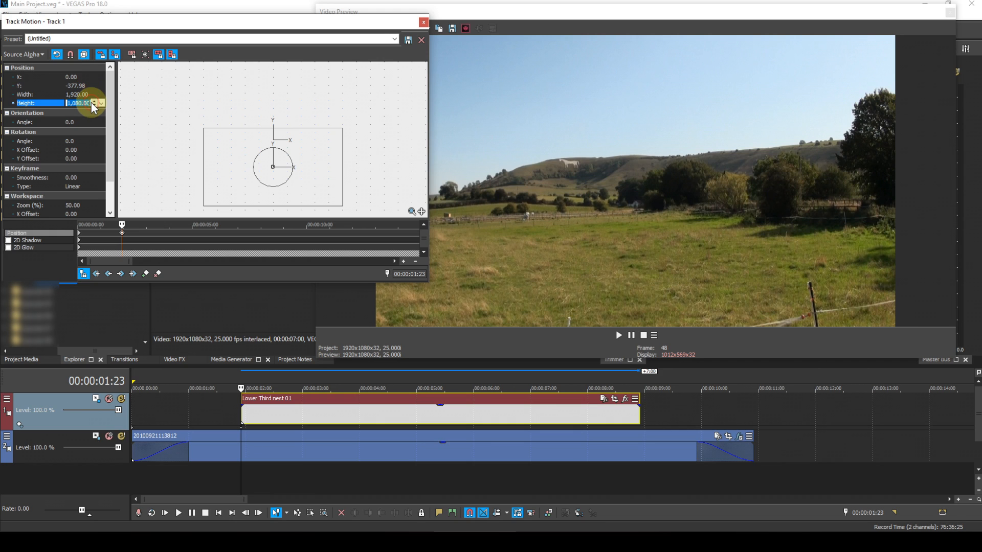
{"action": "type", "text": ".7"}
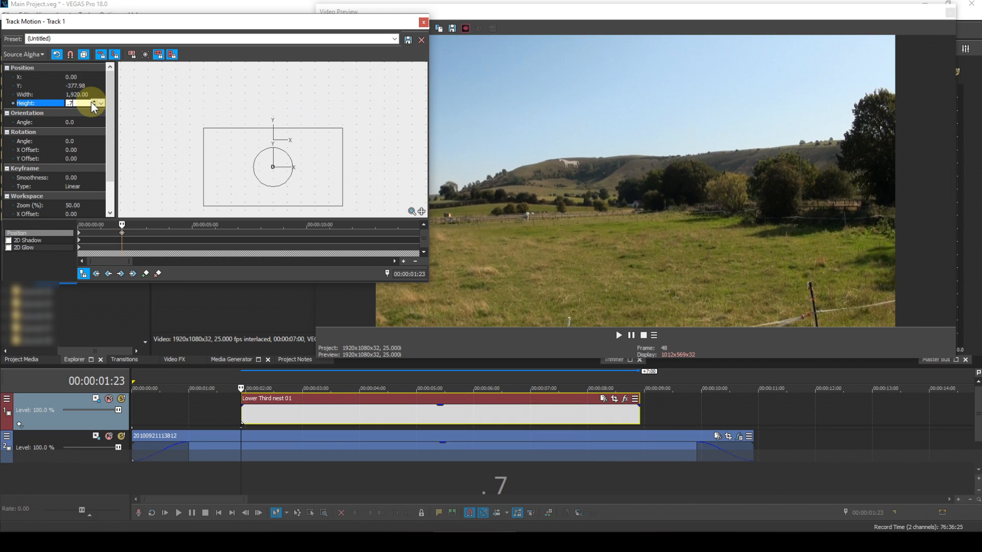
{"action": "key", "text": "Return"}
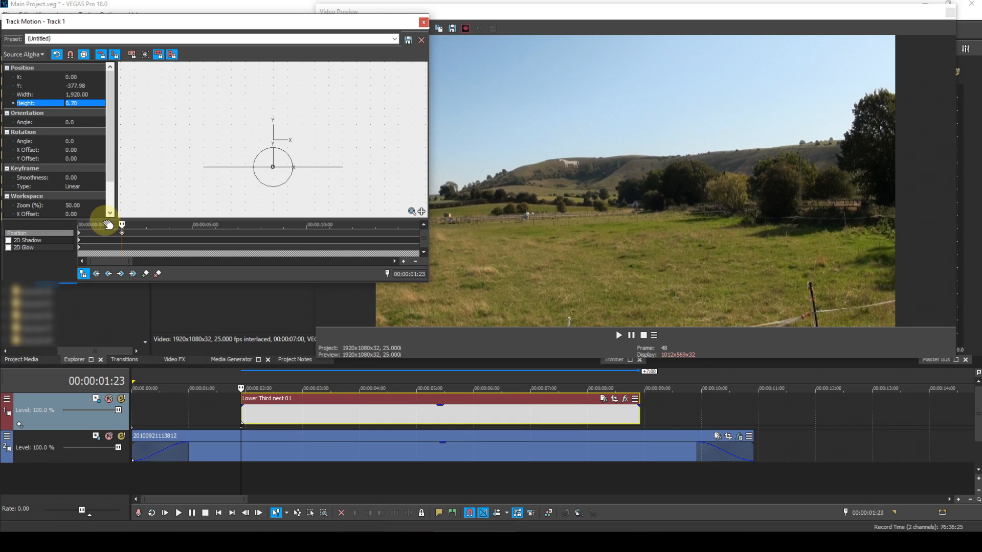
Add a position keyframe five frames further on, at 00:00:02:03, and restore the track motion box there
{"action": "left_click", "coordinate": [59, 224]}
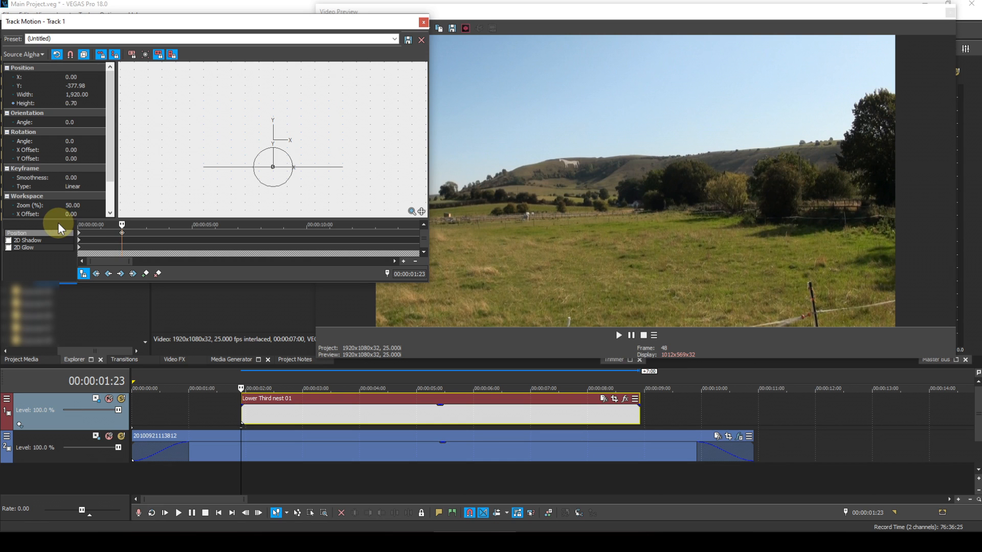
{"action": "key", "text": "Right"}
{"action": "key", "text": "Right"}
{"action": "key", "text": "Right"}
{"action": "key", "text": "Right"}
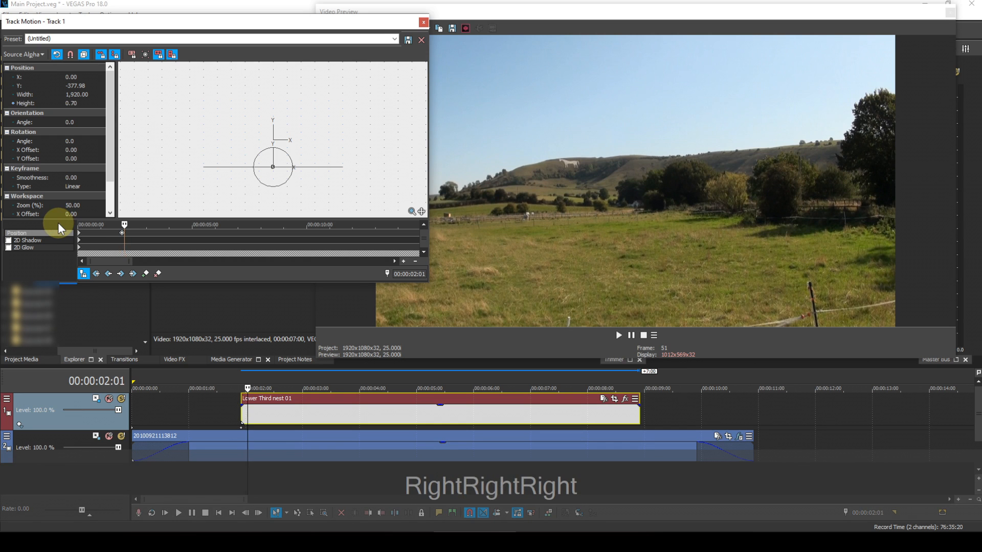
{"action": "key", "text": "Right"}
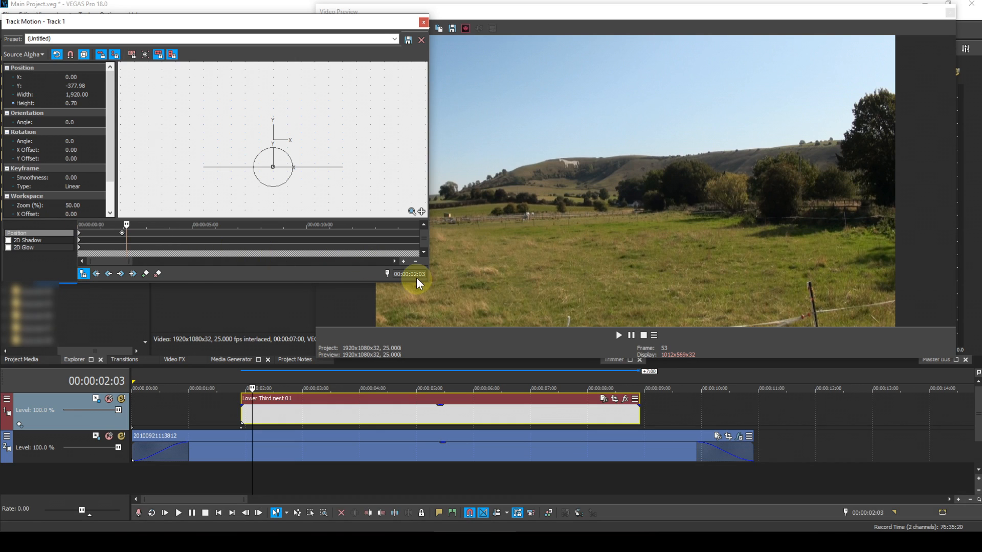
{"action": "left_click", "coordinate": [403, 261]}
{"action": "left_click", "coordinate": [404, 262]}
{"action": "left_click", "coordinate": [404, 262]}
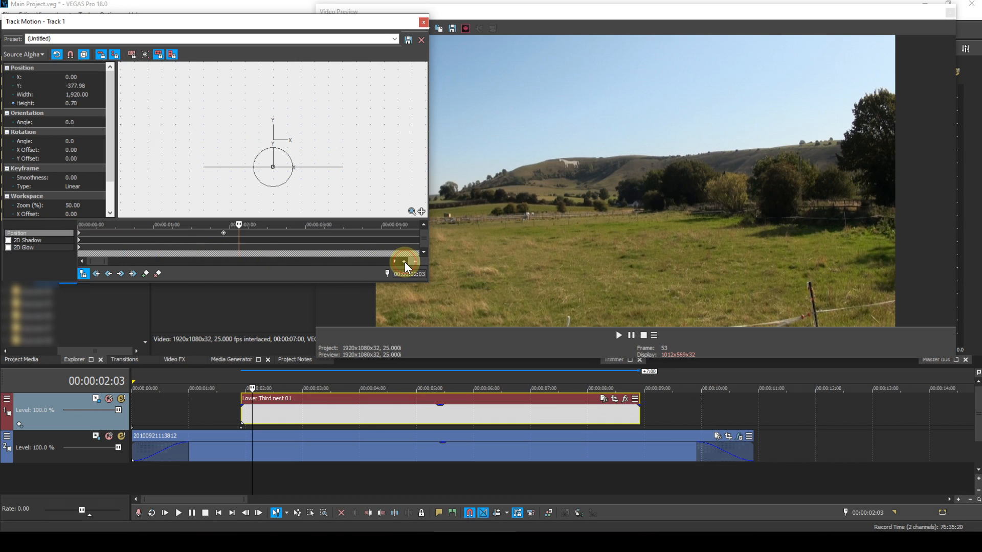
{"action": "left_click", "coordinate": [145, 274]}
{"action": "right_click", "coordinate": [238, 179]}
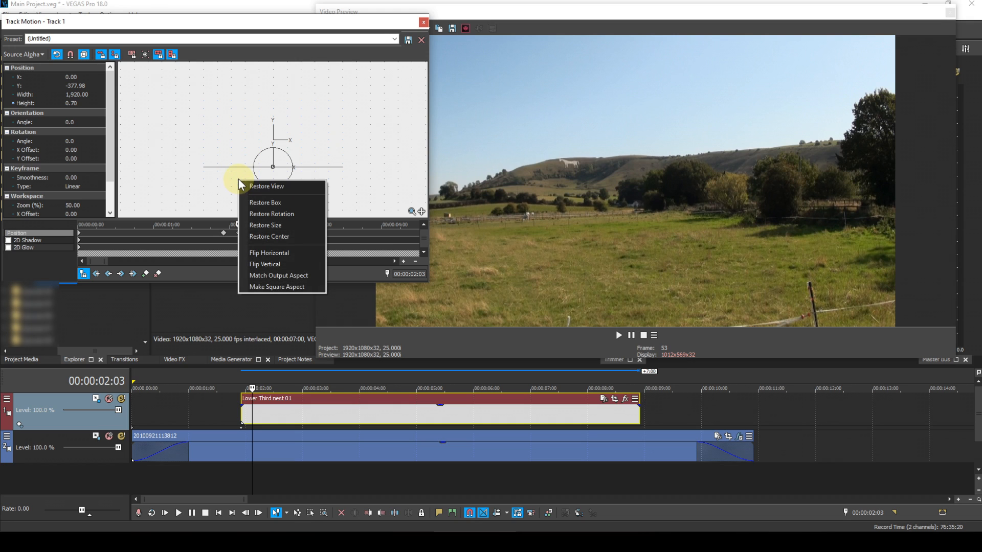
{"action": "left_click", "coordinate": [253, 204]}
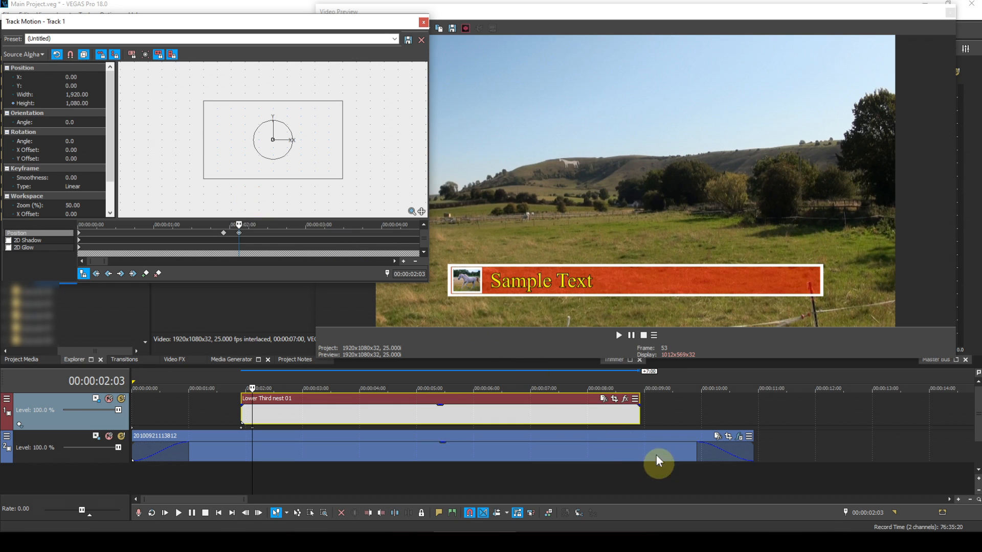
Add a position keyframe on the nested event's last visible frame, at 00:00:08:22
{"action": "left_click", "coordinate": [640, 381]}
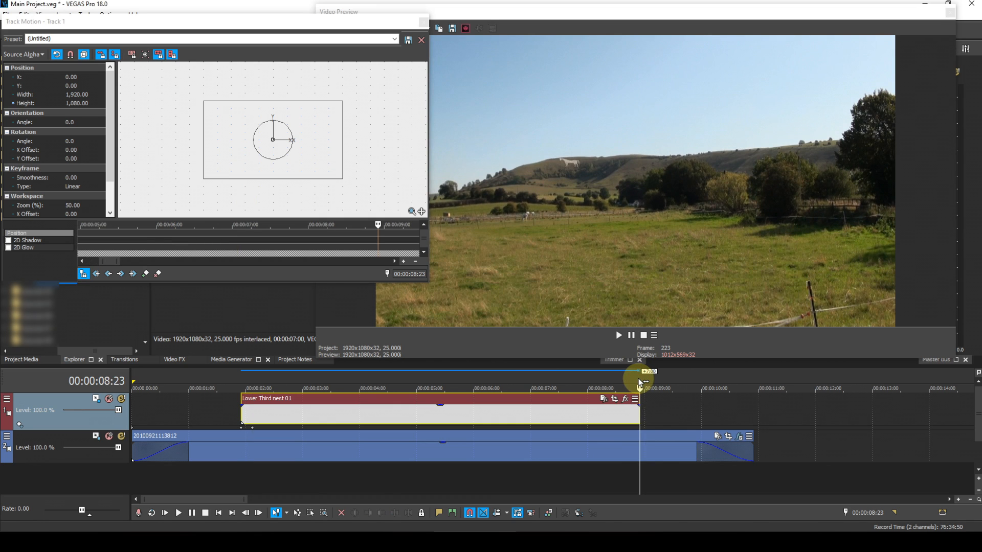
{"action": "key", "text": "Left"}
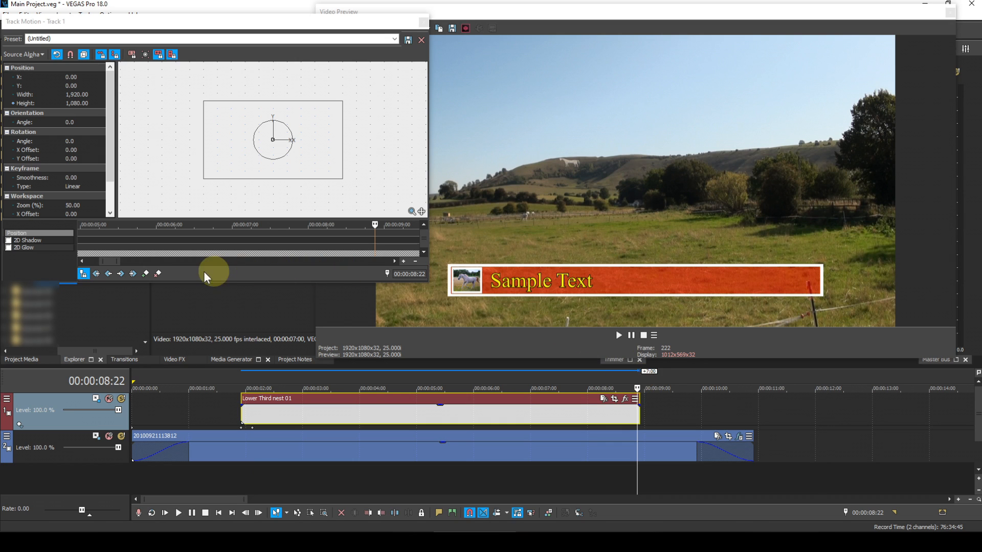
{"action": "left_click", "coordinate": [155, 274]}
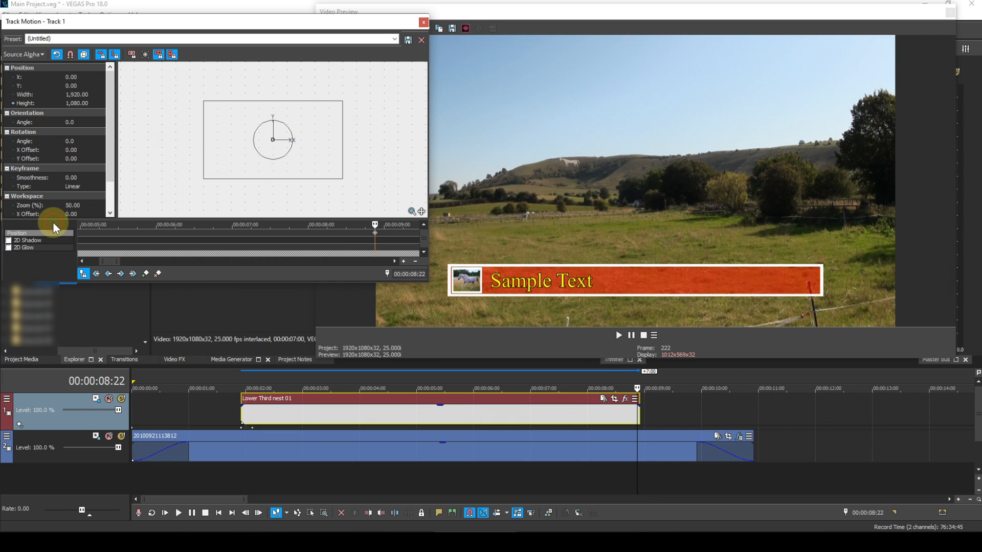
Add a position keyframe five frames before the last one, at 00:00:08:17, and step between the neighbouring keyframes
{"action": "key", "text": "Left"}
{"action": "key", "text": "Left"}
{"action": "key", "text": "Left"}
{"action": "key", "text": "Left"}
{"action": "key", "text": "Left"}
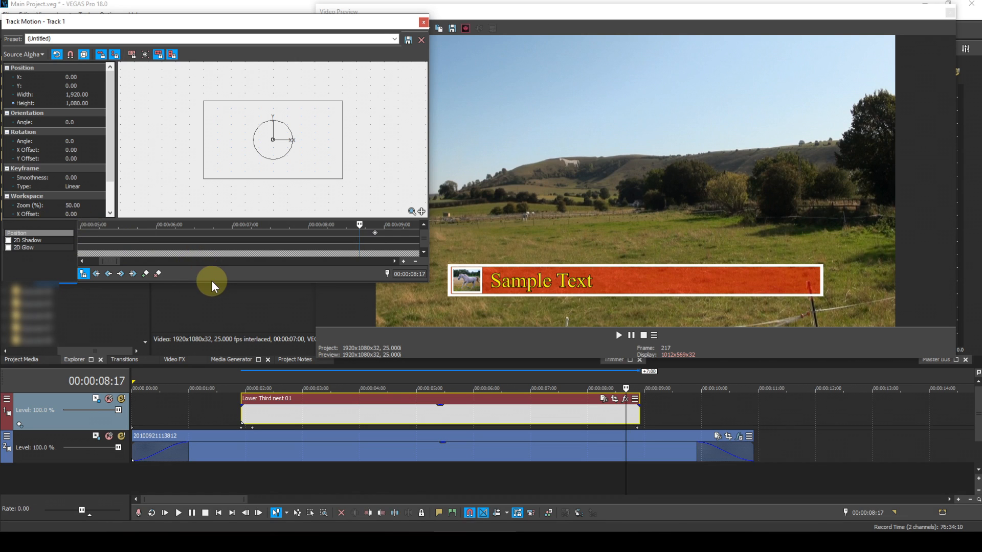
{"action": "left_click", "coordinate": [145, 274]}
{"action": "left_click", "coordinate": [106, 273]}
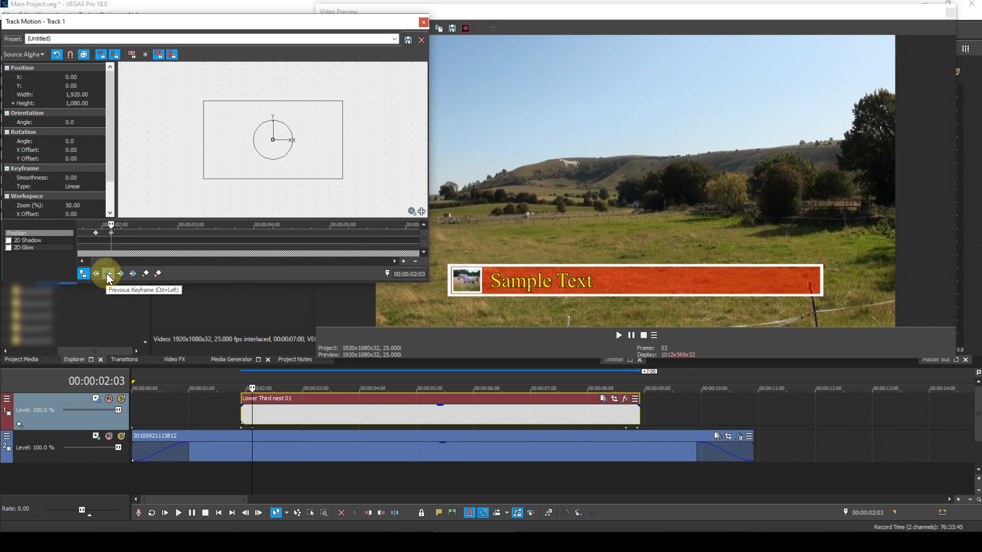
{"action": "left_click", "coordinate": [120, 273]}
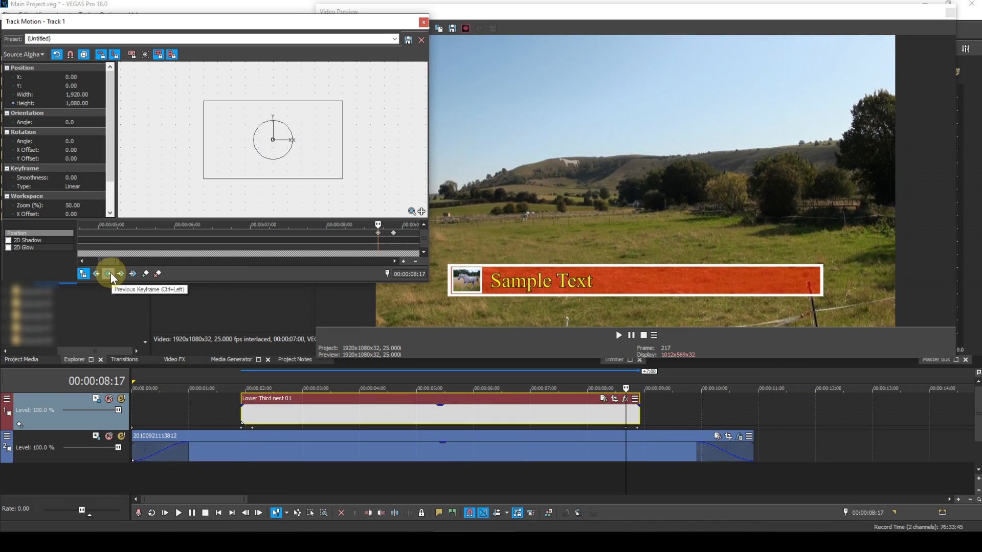
{"action": "left_click", "coordinate": [109, 273]}
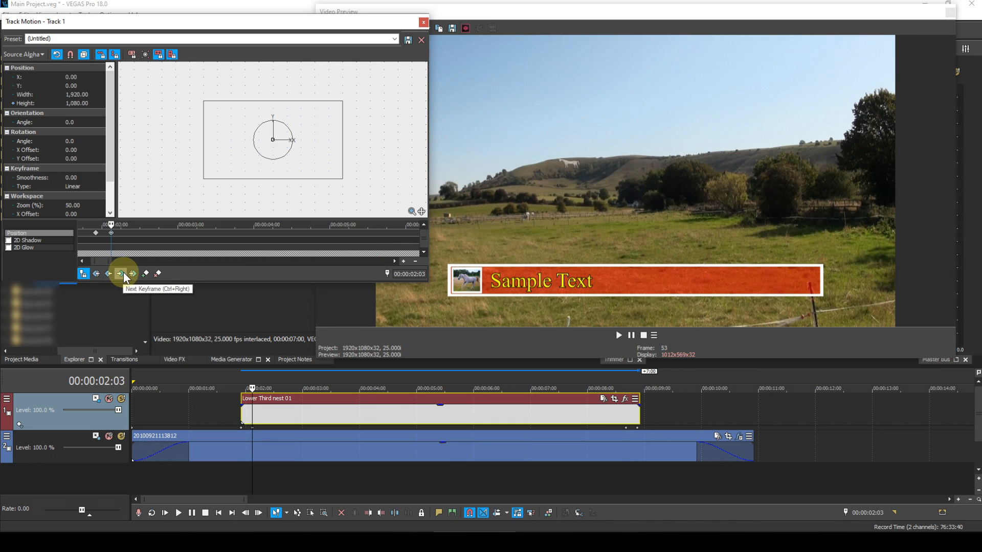
{"action": "left_click", "coordinate": [121, 273]}
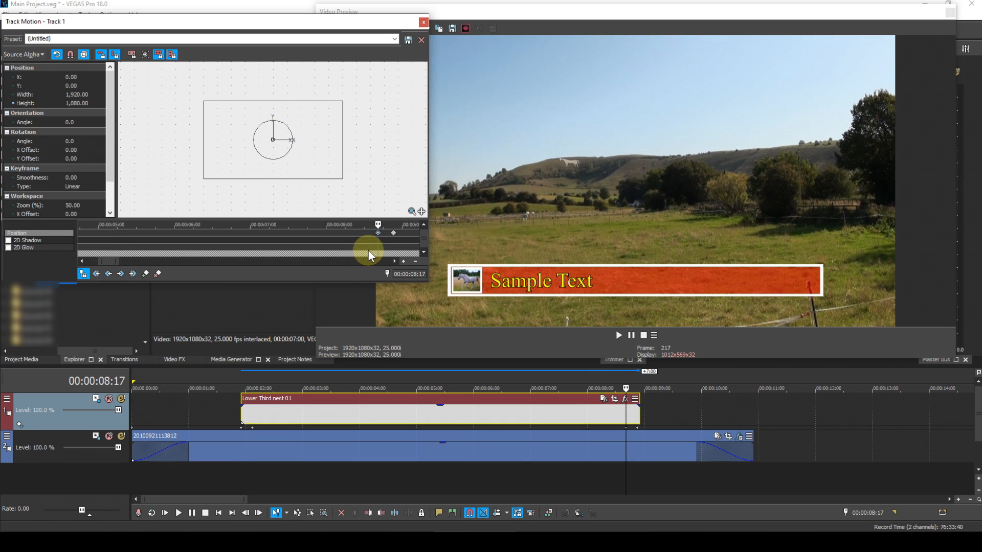
{"action": "left_click", "coordinate": [122, 273]}
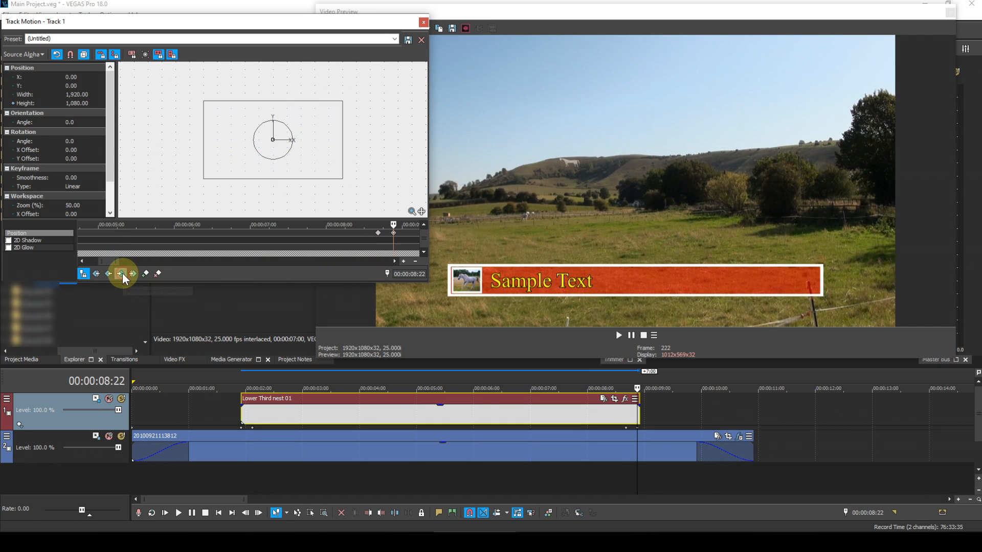
{"action": "right_click", "coordinate": [394, 233]}
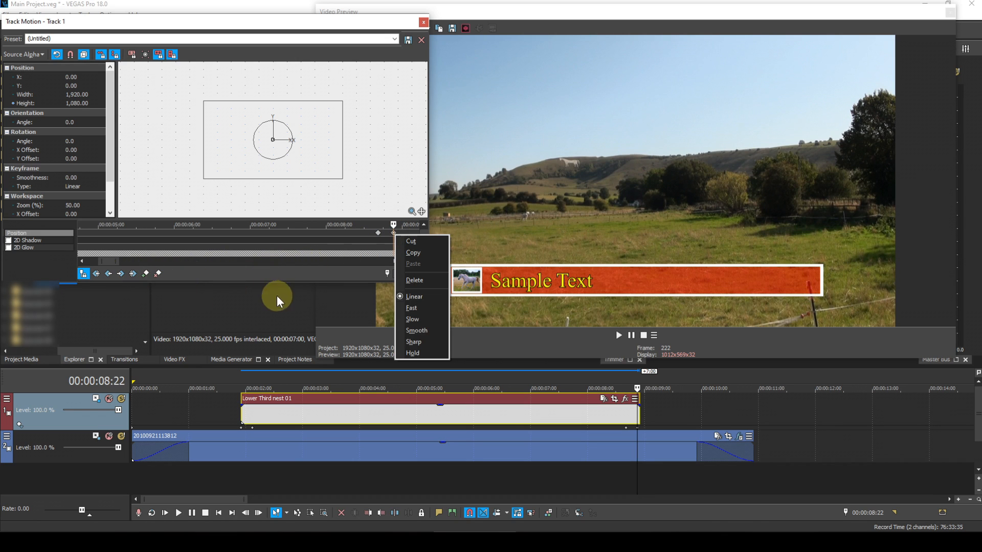
{"action": "left_click", "coordinate": [306, 296]}
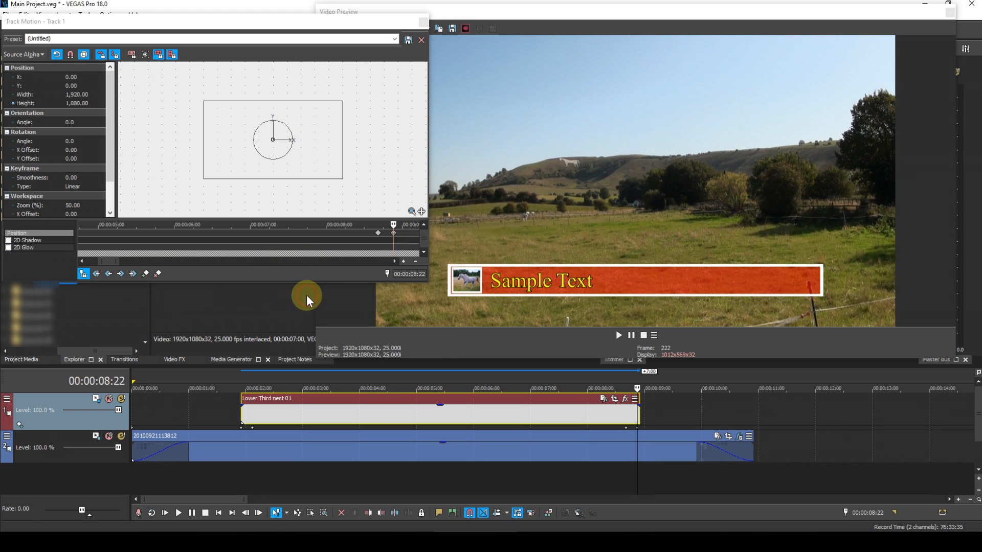
Copy the first position keyframe at 00:00:01:23, paste it onto the last keyframe at 00:00:08:22, and close the track motion settings
{"action": "left_click", "coordinate": [107, 273]}
{"action": "left_click", "coordinate": [106, 273]}
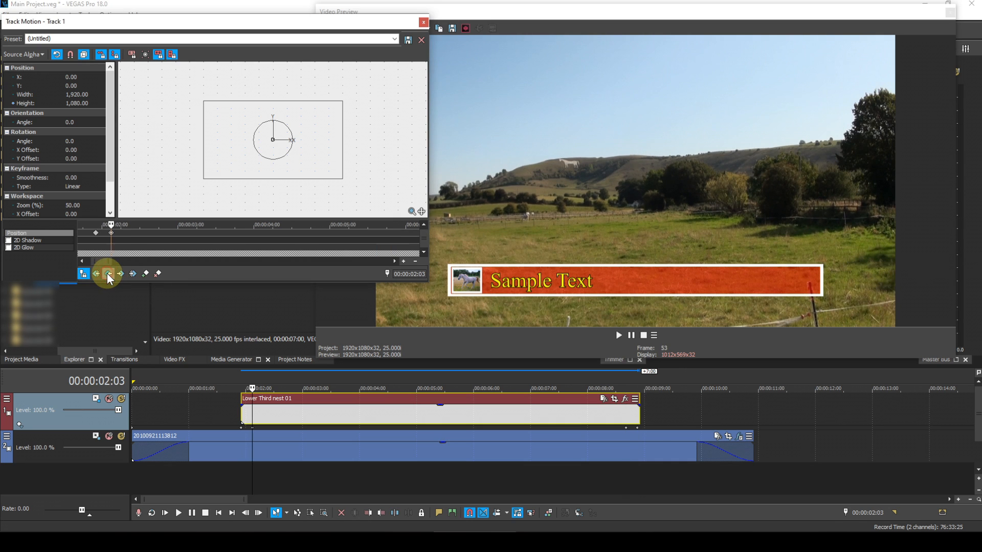
{"action": "left_click", "coordinate": [96, 273]}
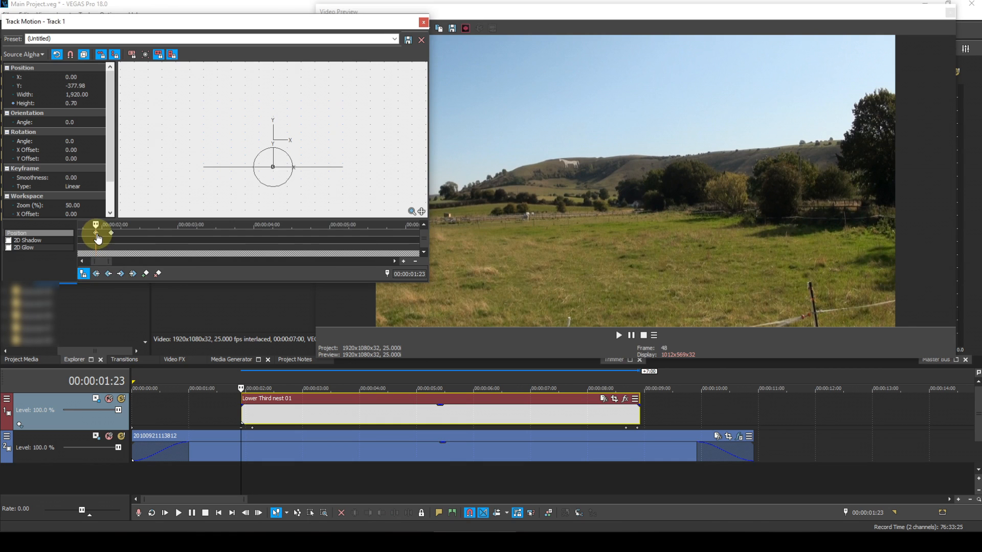
{"action": "right_click", "coordinate": [96, 233]}
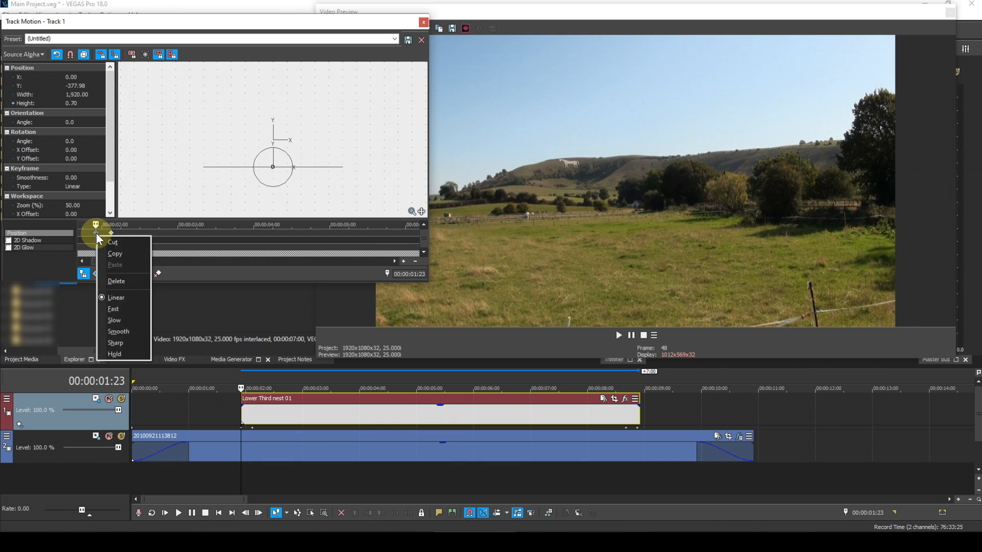
{"action": "left_click", "coordinate": [115, 255]}
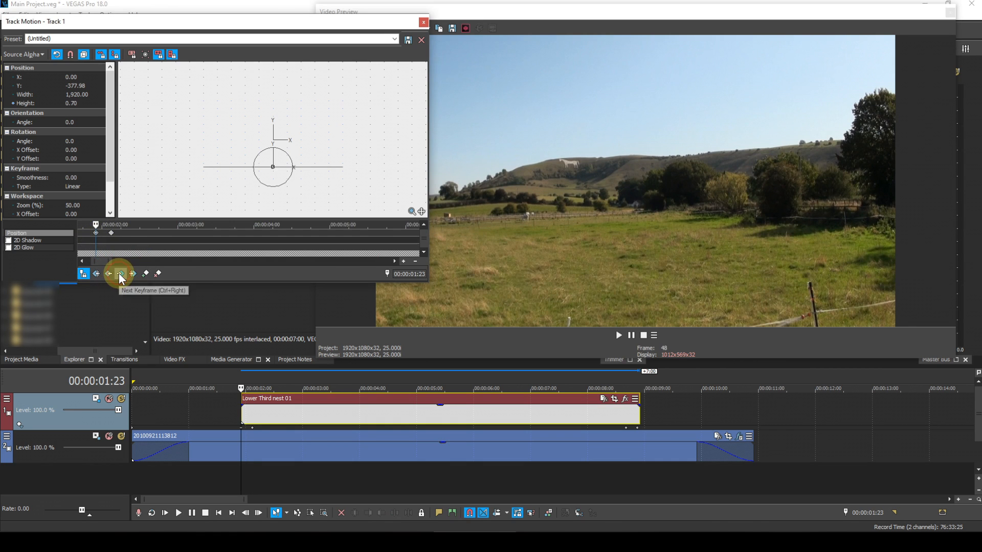
{"action": "left_click", "coordinate": [118, 273]}
{"action": "left_click", "coordinate": [118, 273]}
{"action": "left_click", "coordinate": [119, 273]}
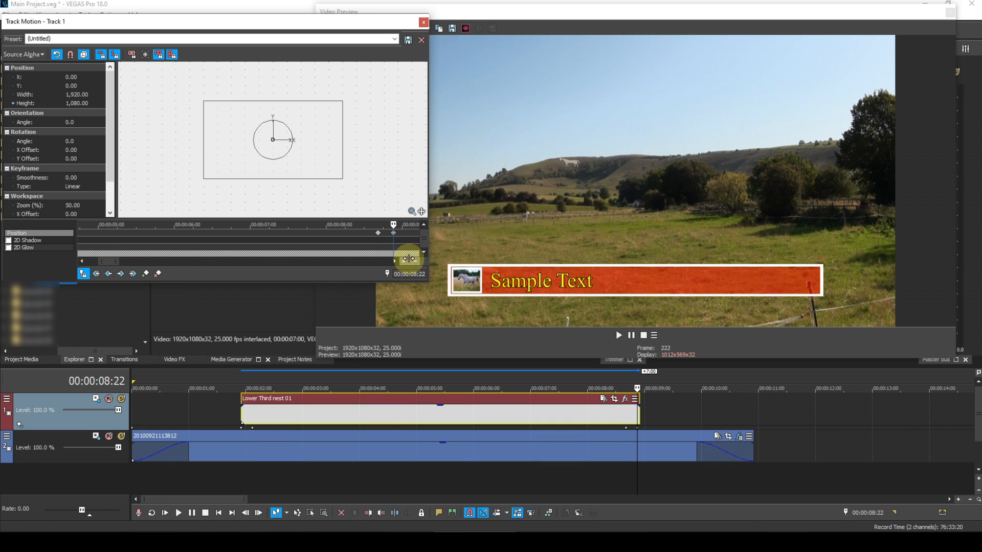
{"action": "right_click", "coordinate": [394, 235]}
{"action": "left_click", "coordinate": [411, 264]}
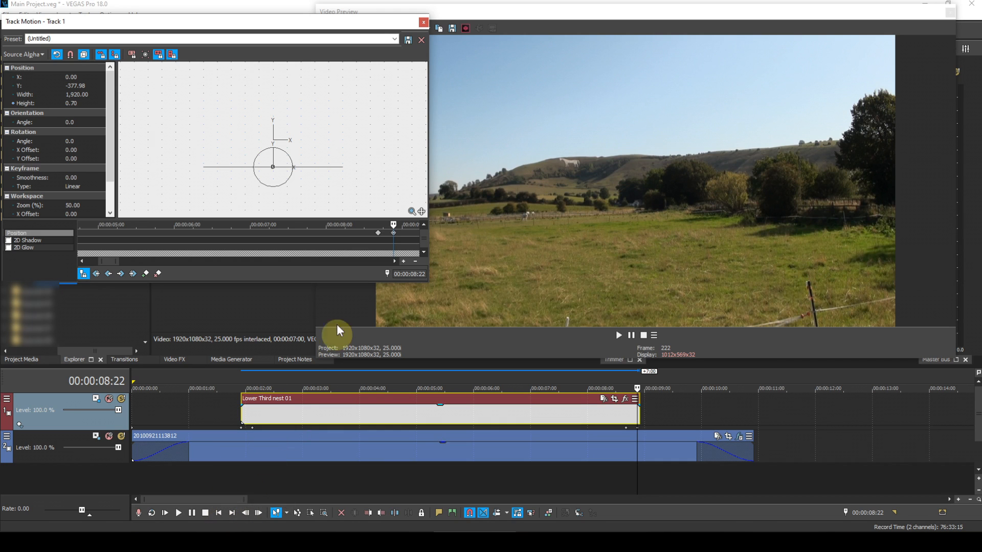
{"action": "left_click", "coordinate": [422, 23]}
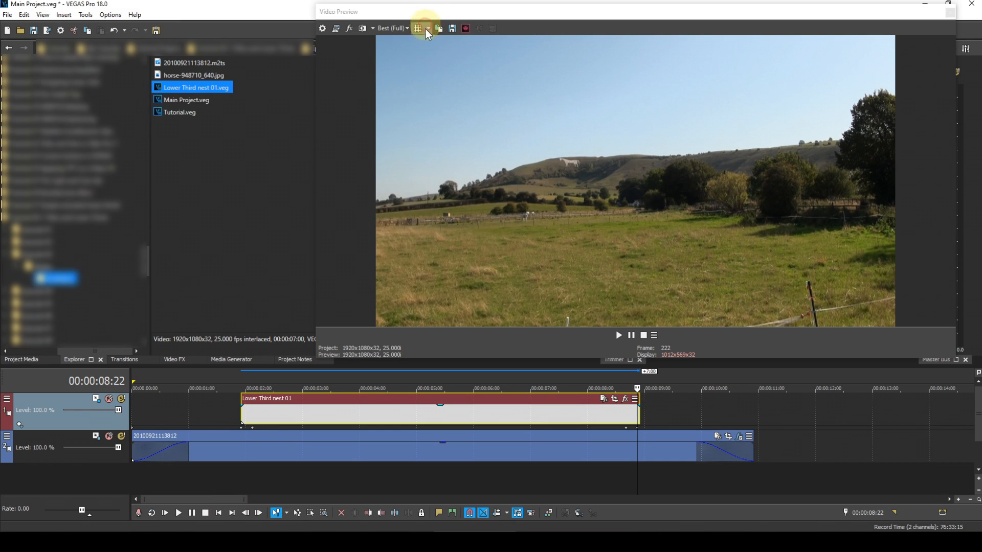
Play the main project from the start to review the lower third opening and closing
{"action": "left_click", "coordinate": [223, 513]}
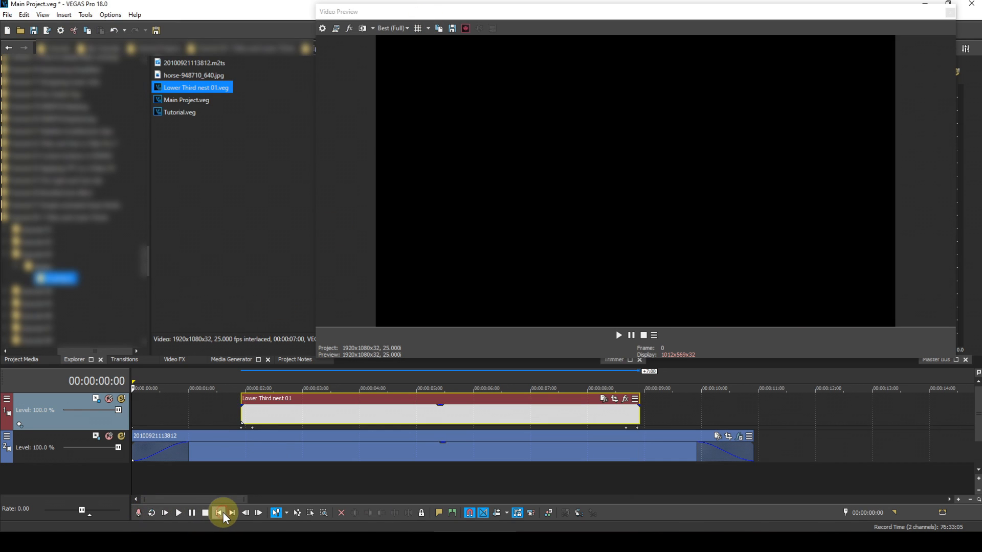
{"action": "left_click", "coordinate": [179, 513]}
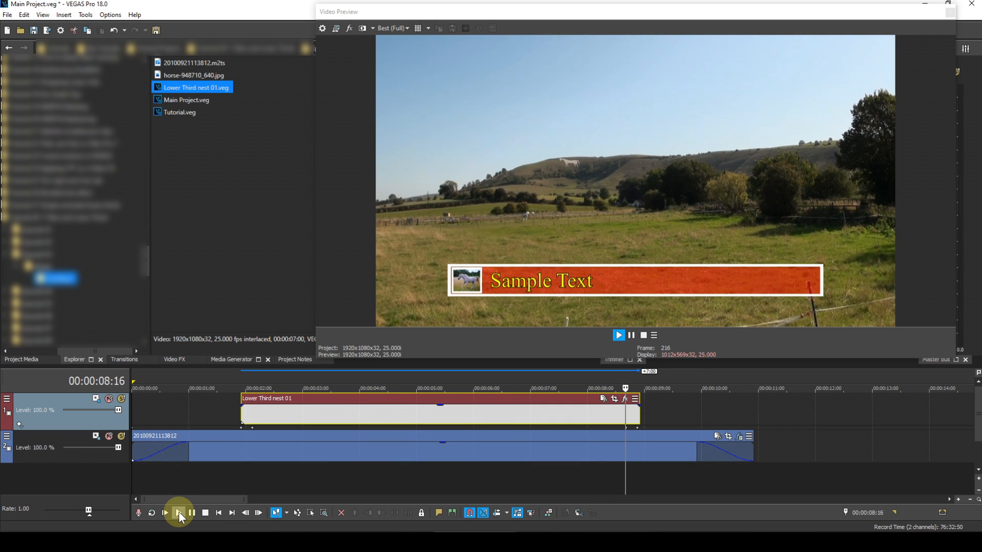
{"action": "left_click", "coordinate": [205, 512]}
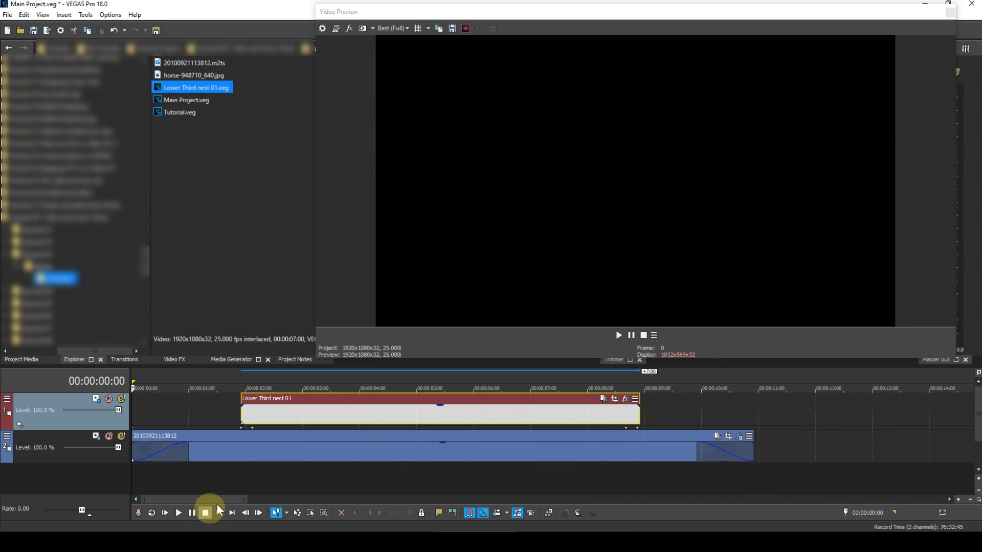
Open the Lower Third nest 01 event as a nested timeline
{"action": "left_click", "coordinate": [418, 379]}
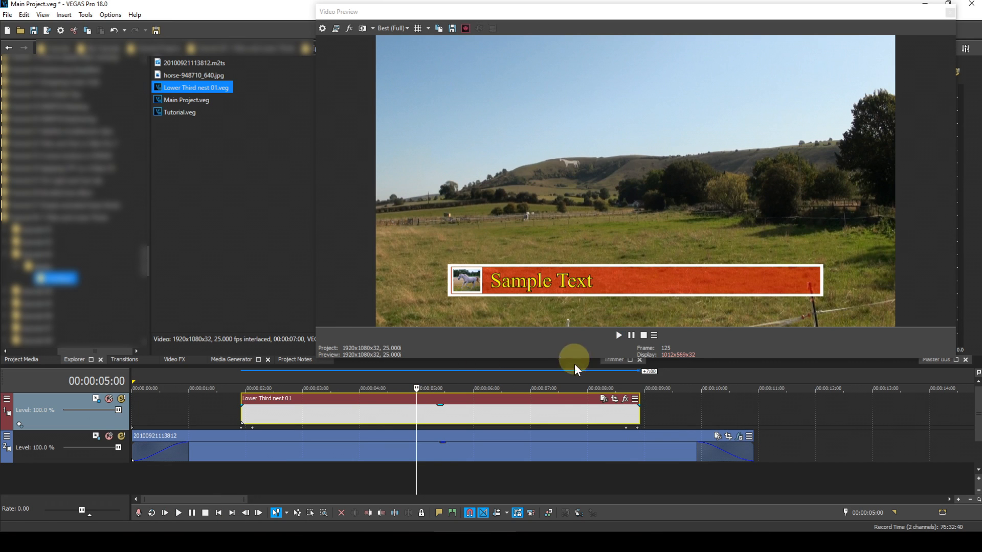
{"action": "mouse_move", "coordinate": [532, 405]}
{"action": "left_click", "coordinate": [527, 398]}
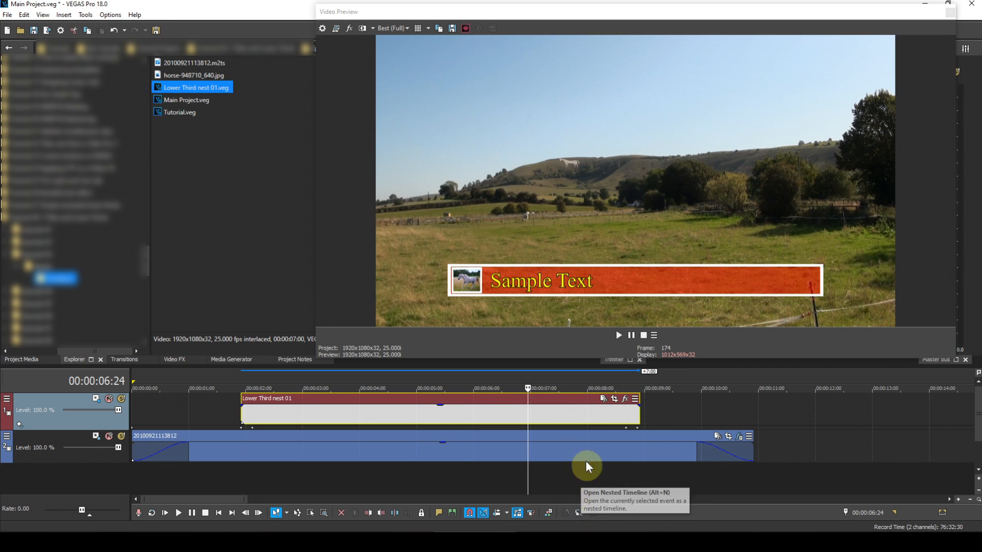
{"action": "right_click", "coordinate": [482, 401]}
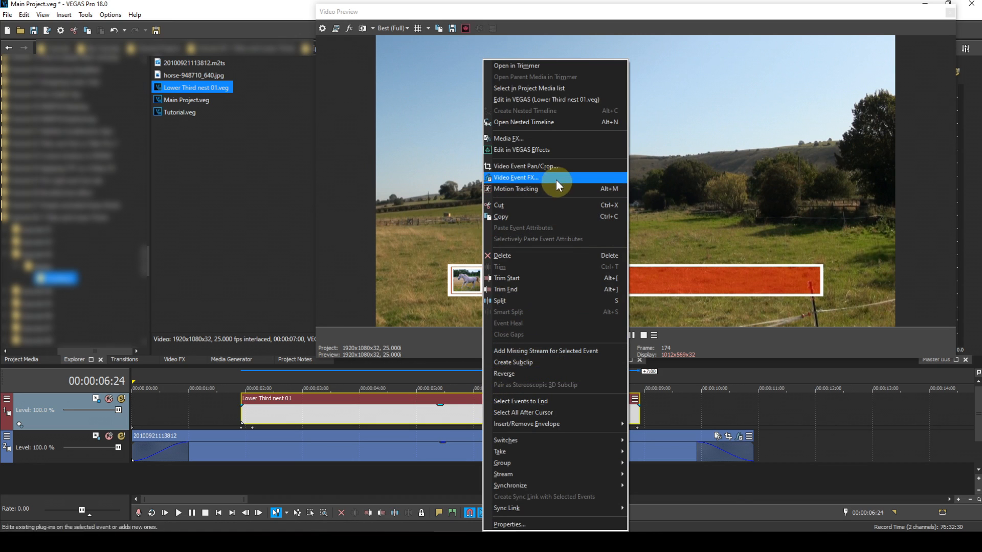
{"action": "left_click", "coordinate": [539, 121]}
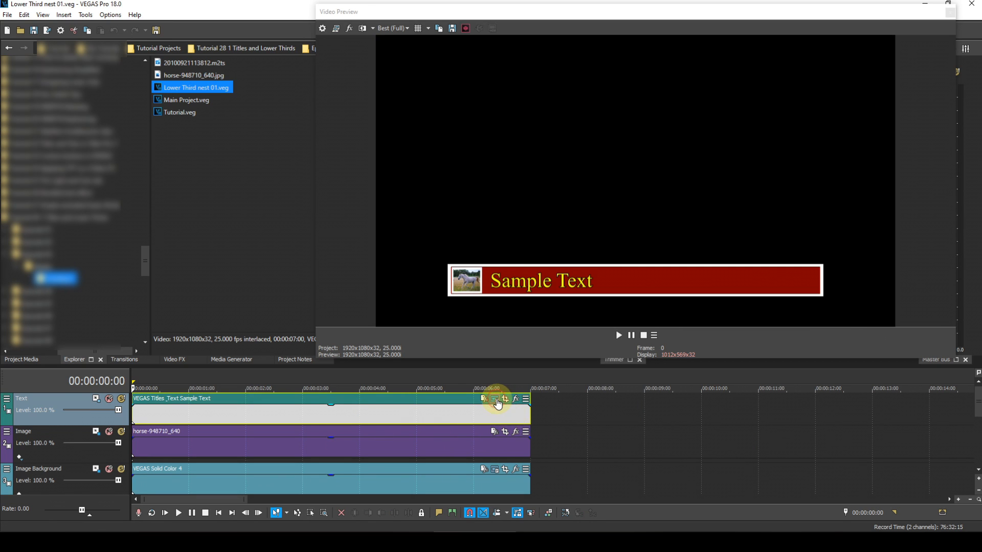
Change the nested title's text to "The White Horse" and return to the main project, saving the nested timeline's changes
{"action": "left_click", "coordinate": [484, 399]}
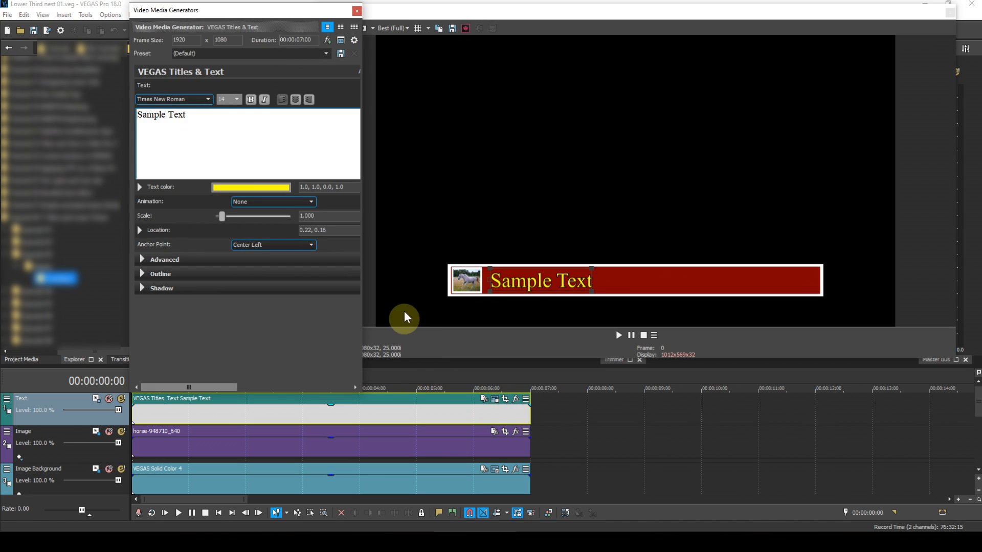
{"action": "left_click_drag", "start_coordinate": [197, 114], "coordinate": [137, 113]}
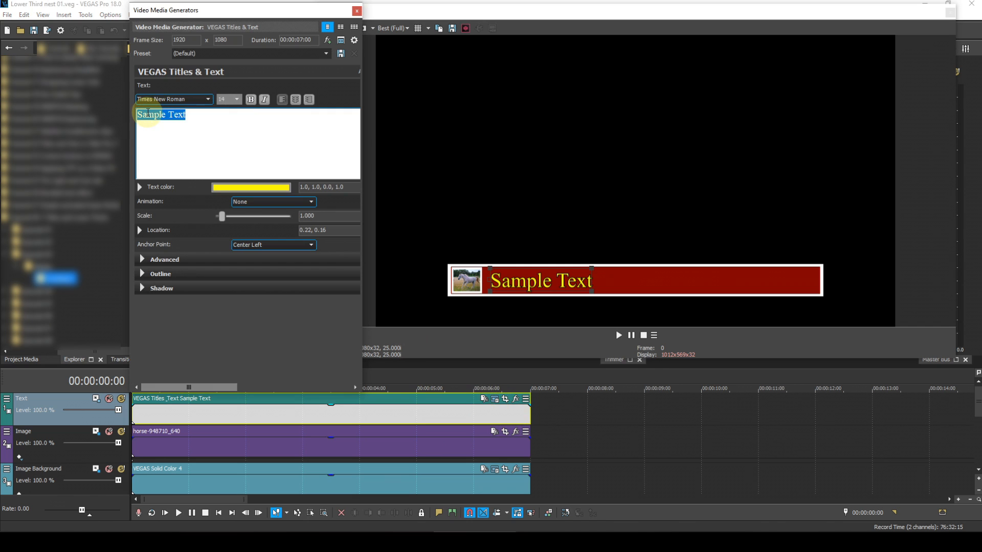
{"action": "type", "text": "The"}
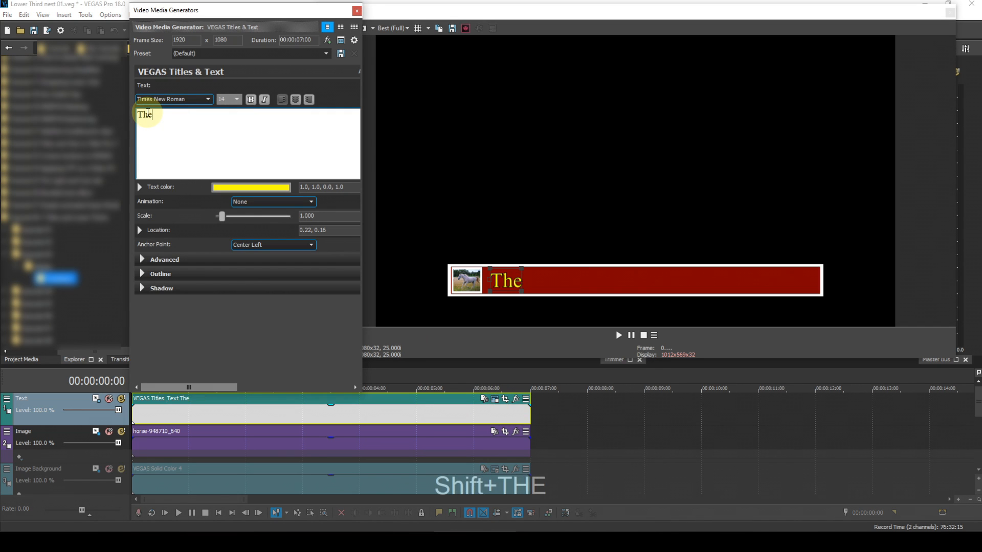
{"action": "type", "text": " Whi"}
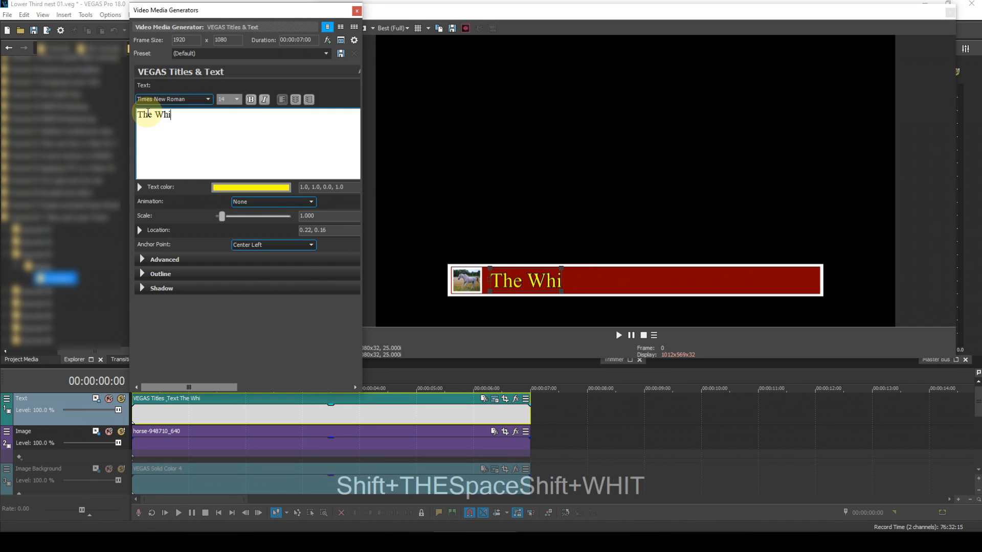
{"action": "type", "text": "te Horse"}
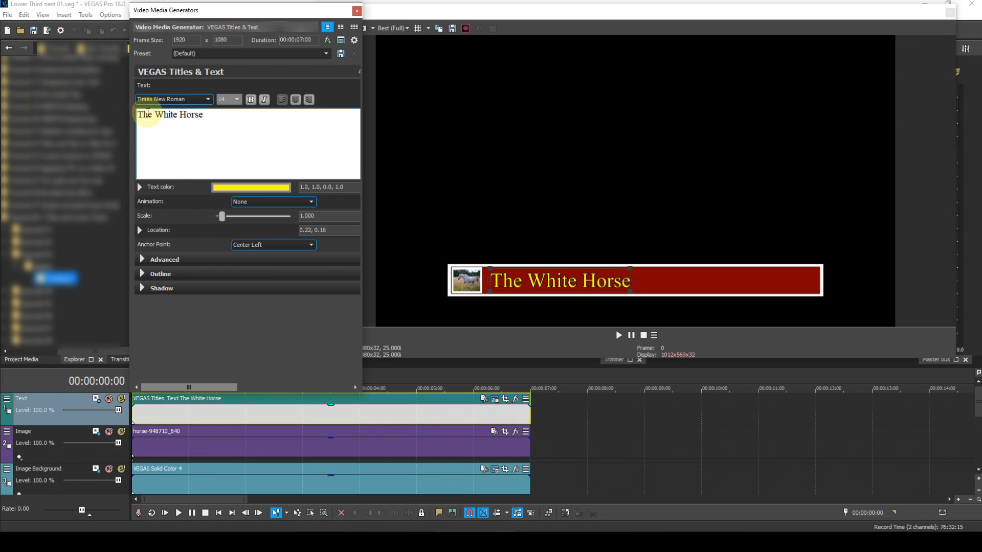
{"action": "left_click", "coordinate": [357, 11]}
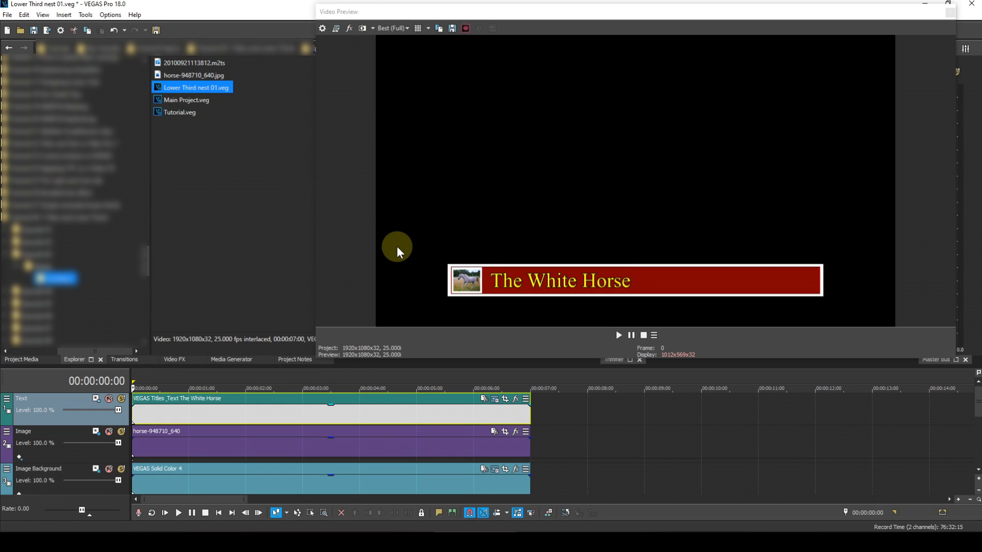
{"action": "left_click", "coordinate": [565, 512]}
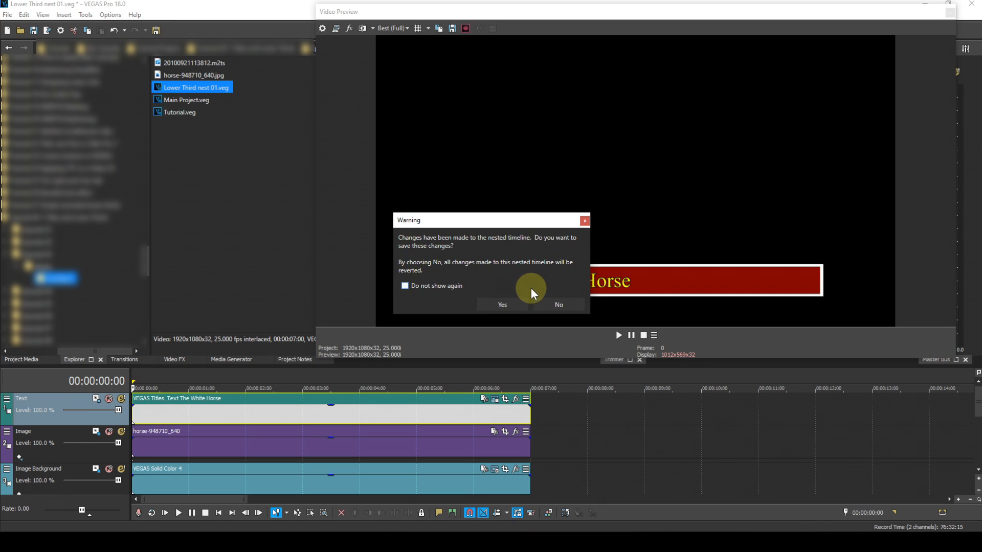
{"action": "left_click", "coordinate": [511, 304]}
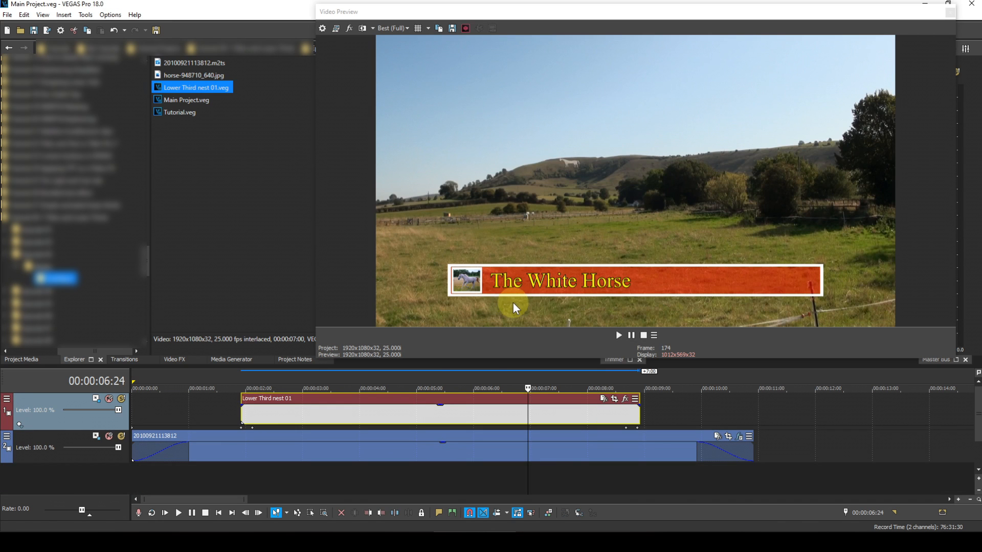
Play the main project from 00:00:01:00 to review the updated lower-third title over the clip
{"action": "left_click", "coordinate": [183, 381]}
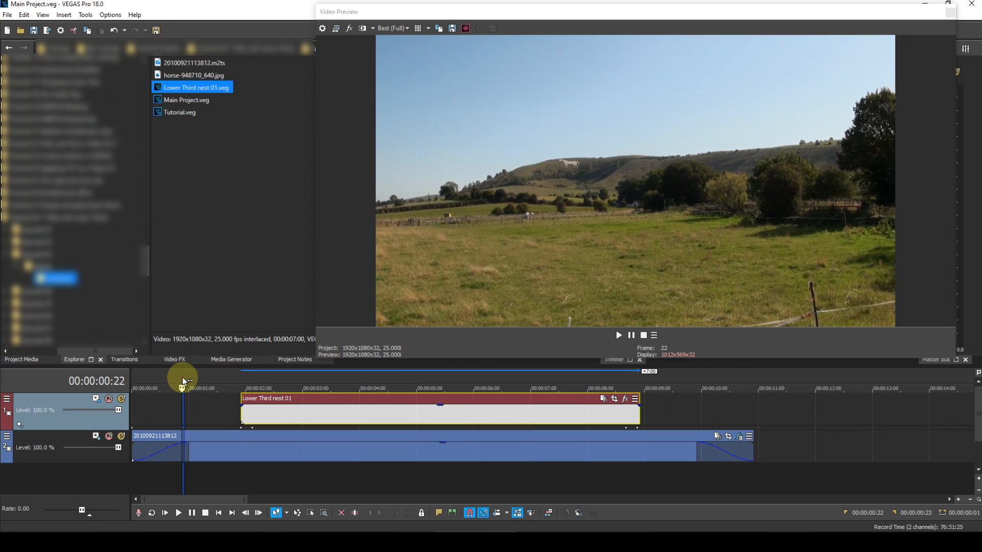
{"action": "key", "text": "space"}
{"action": "key", "text": "space"}
{"action": "left_click", "coordinate": [189, 380]}
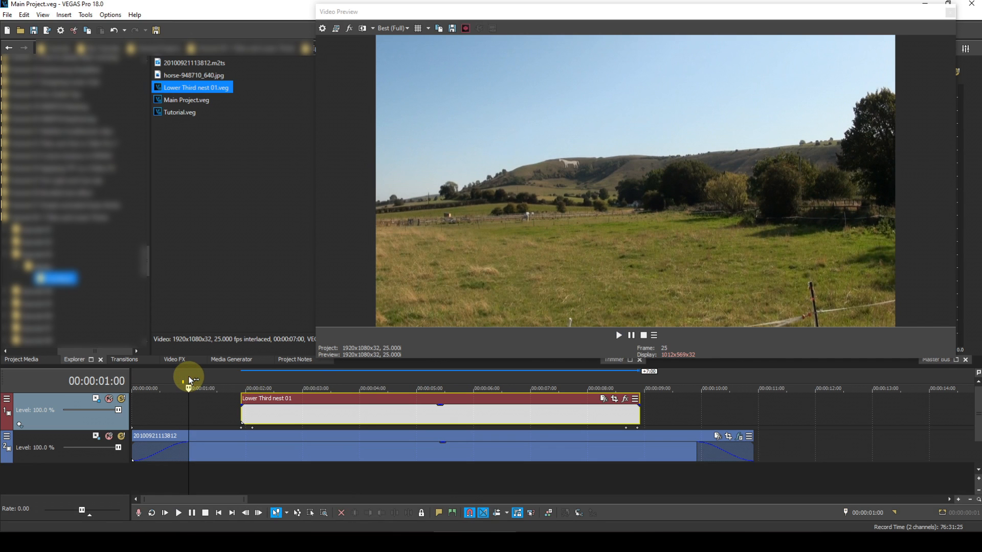
{"action": "key", "text": "space"}
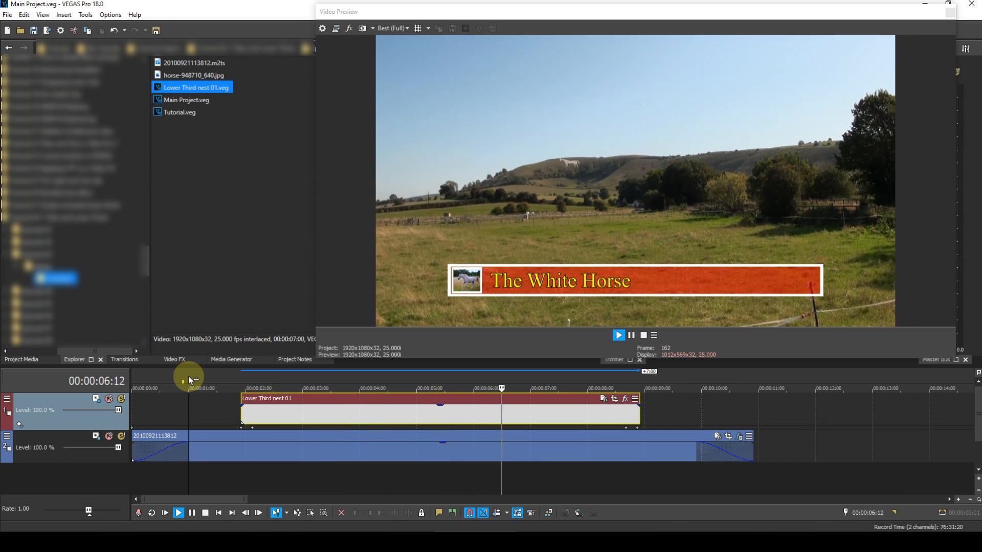
{"action": "key", "text": "space"}
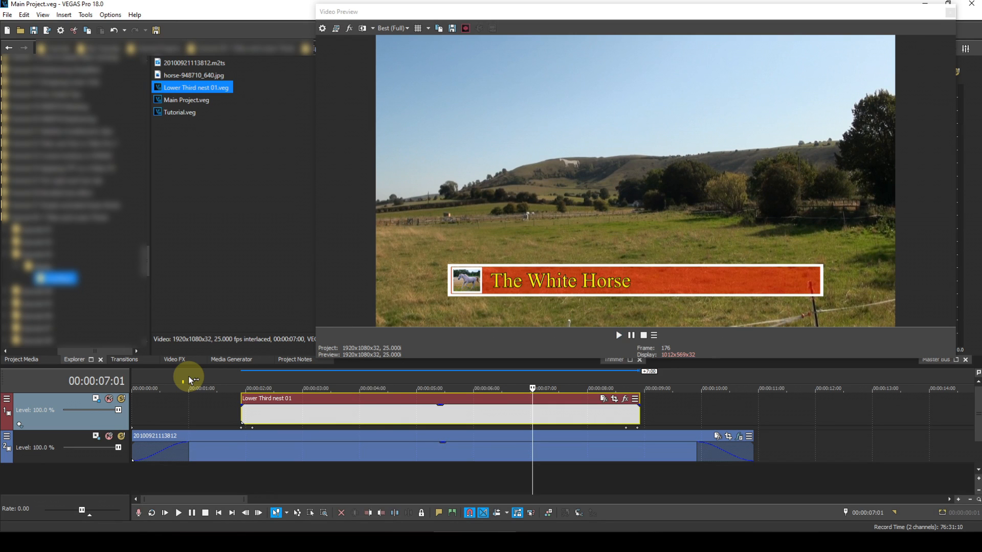